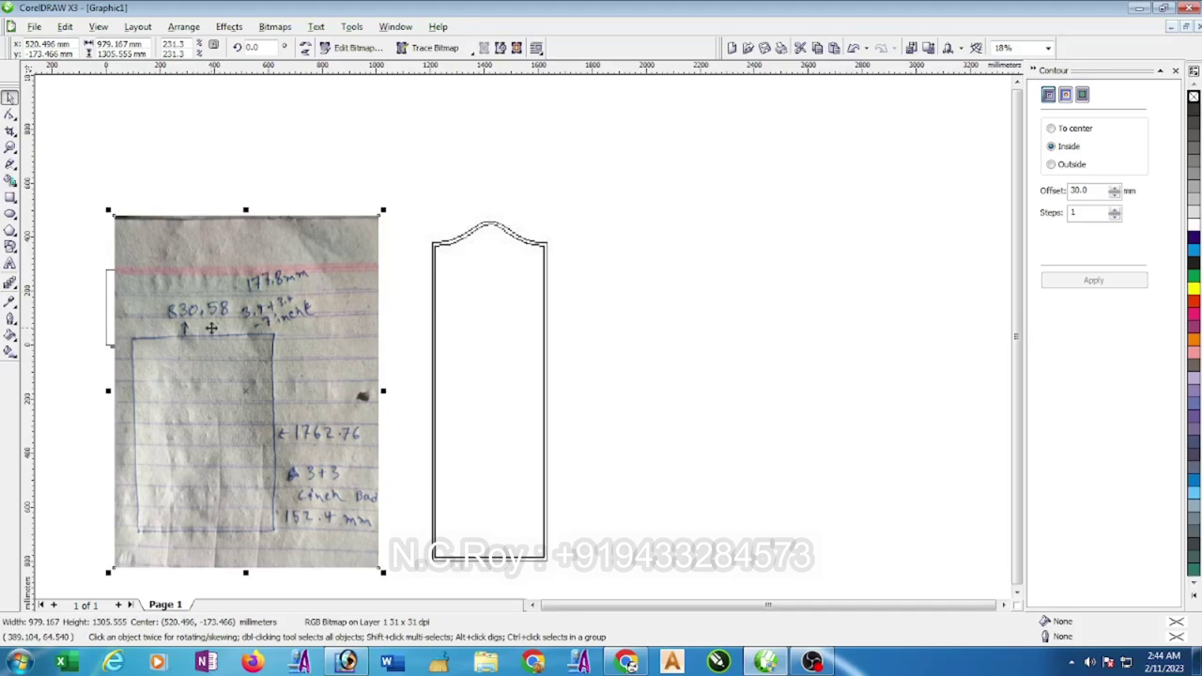
Minimize CorelDRAW X3 so the Windows desktop is visible.
left_click(1140, 8)
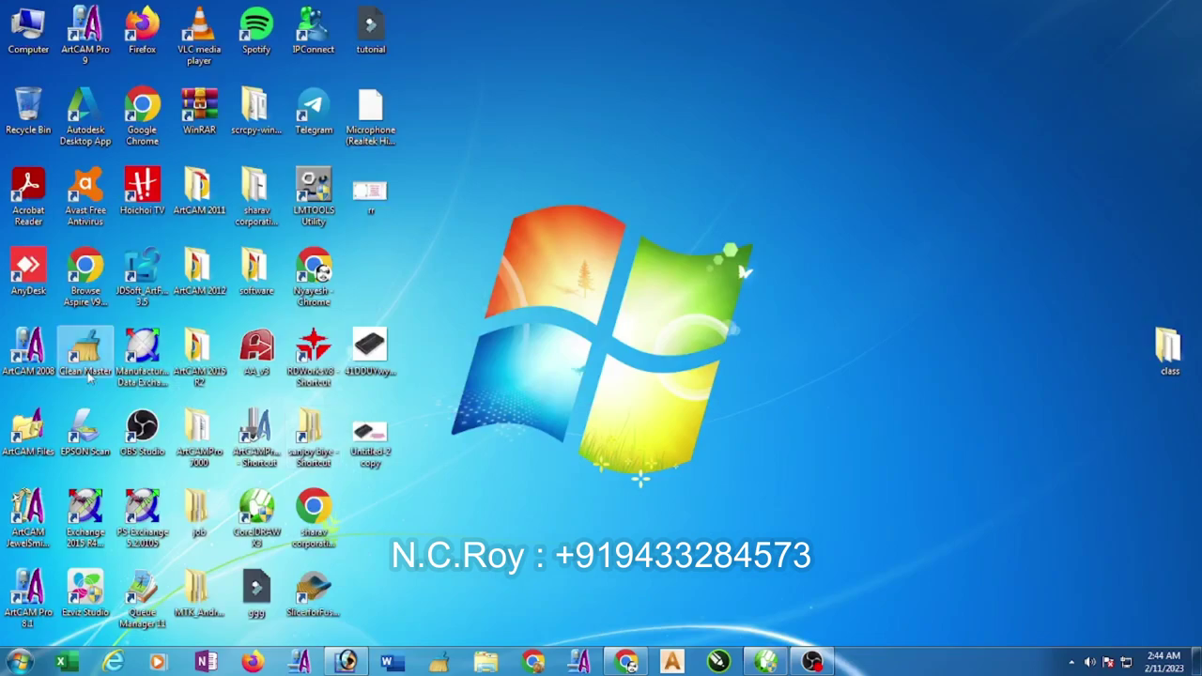
Launch ArtCAM 2008 maximized and begin a new model.
left_click(28, 348)
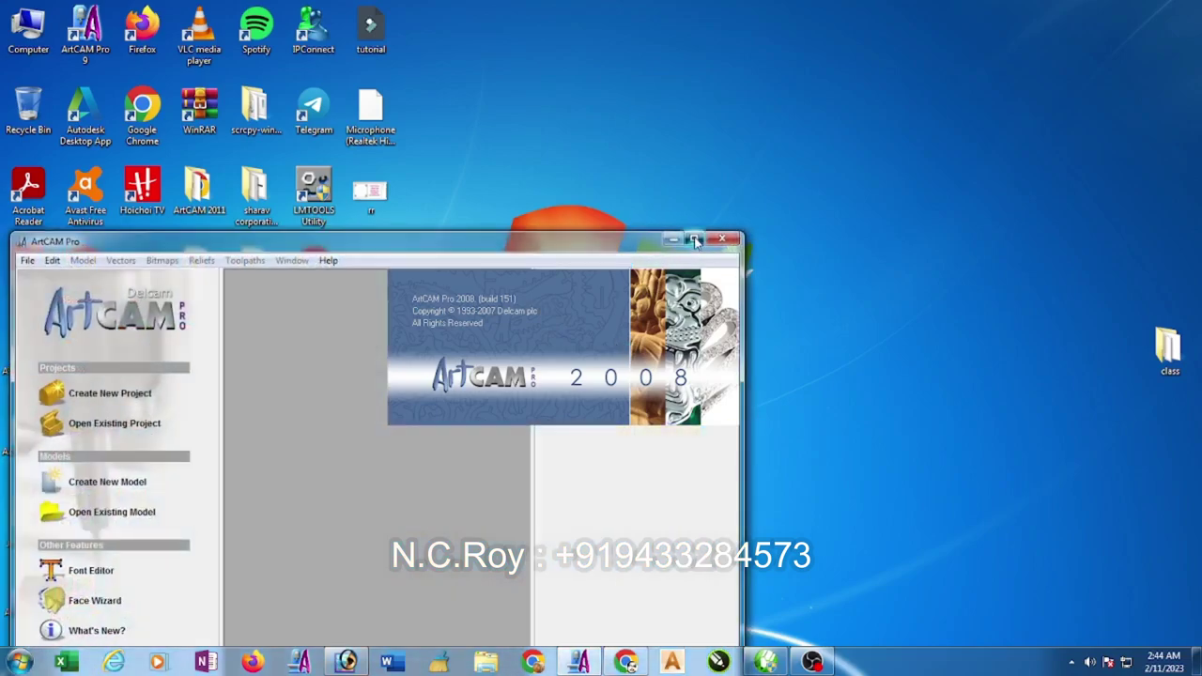
left_click(693, 238)
left_click(114, 254)
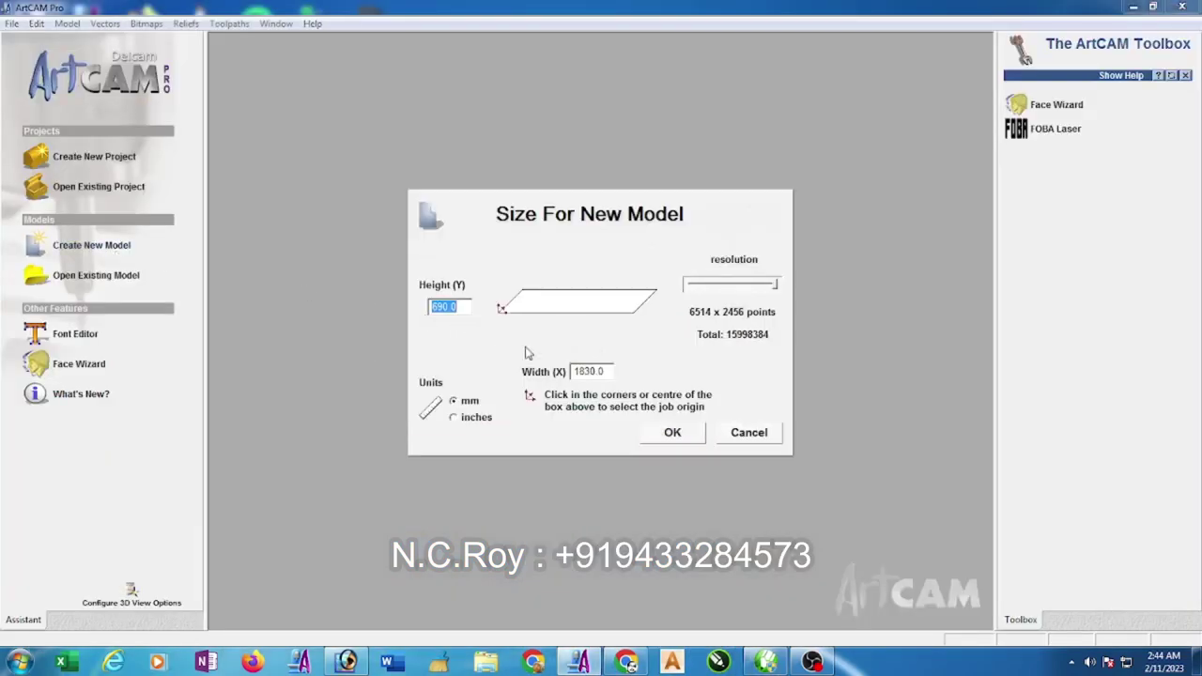
Size the new model 838.58 mm wide by 1762.76 mm high, matching the CorelDRAW sketch.
key("Tab")
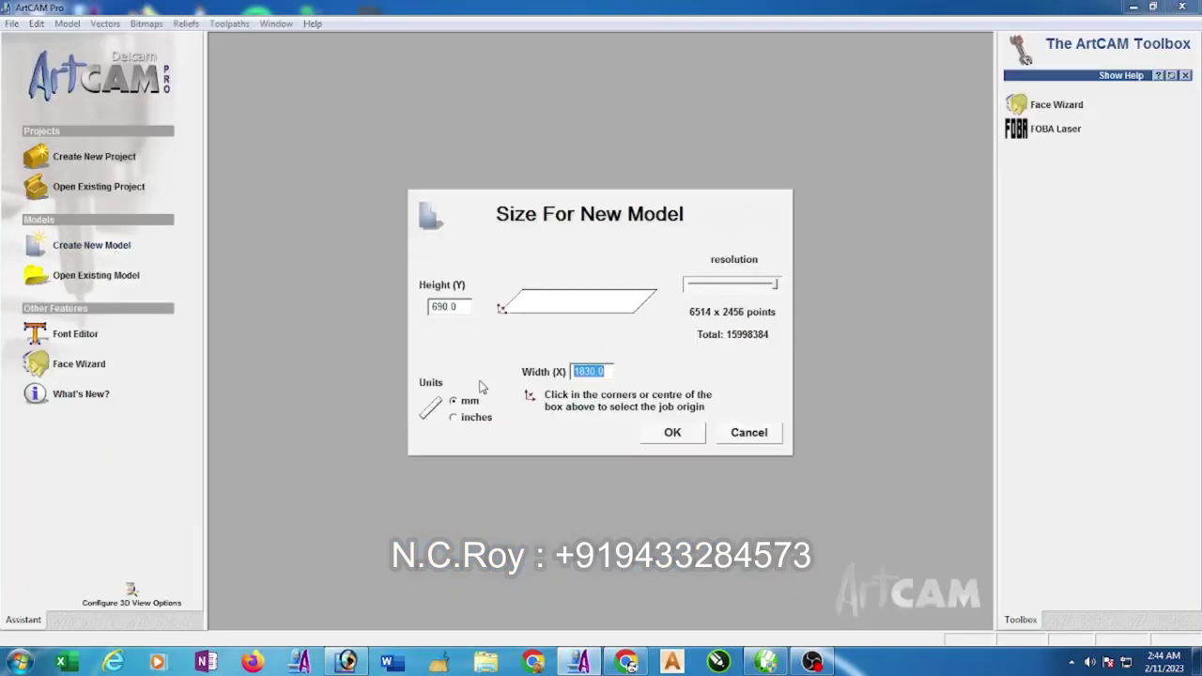
type("838")
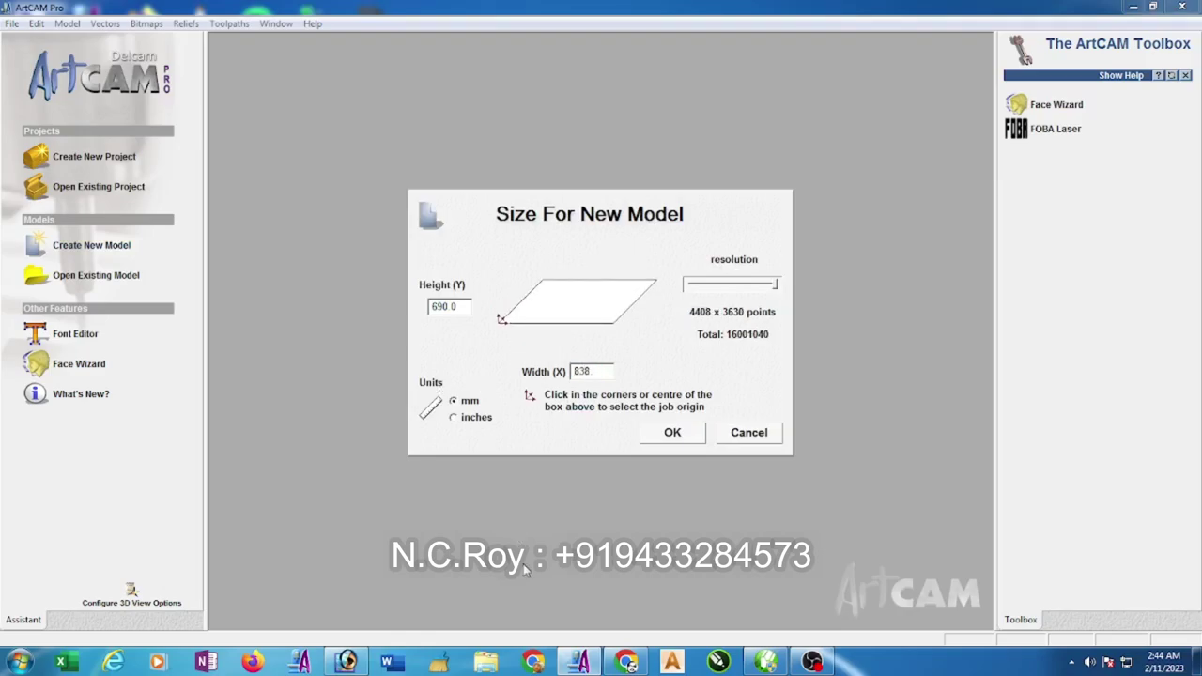
left_click(766, 662)
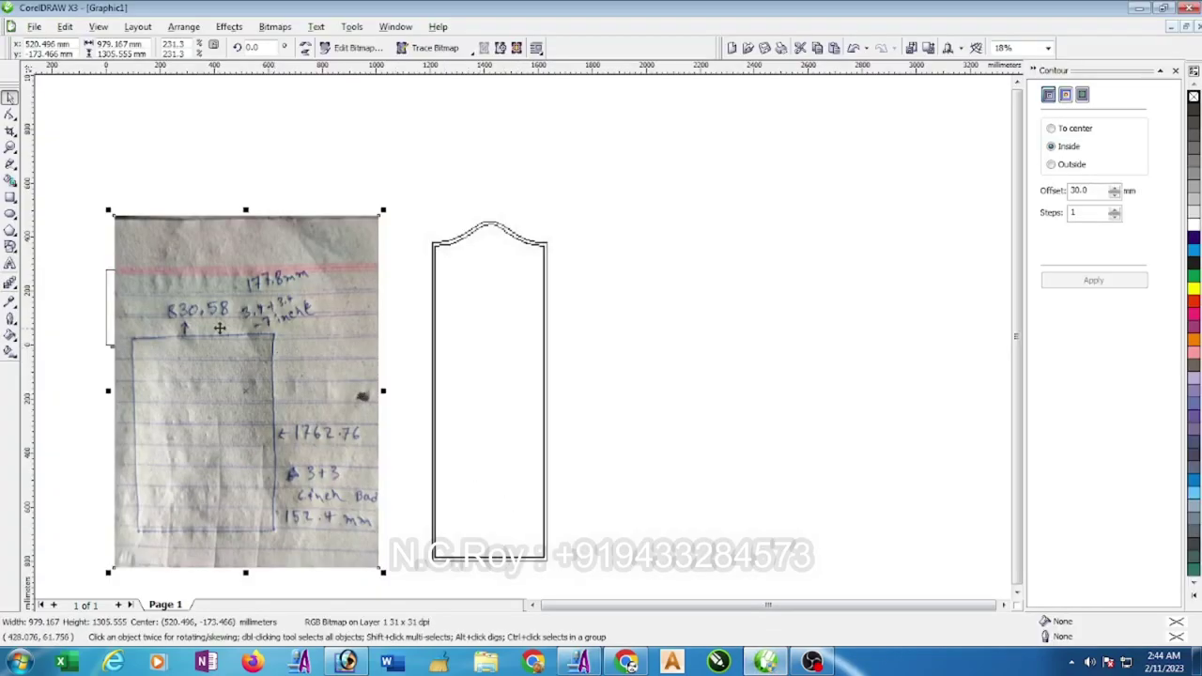
left_click(1138, 8)
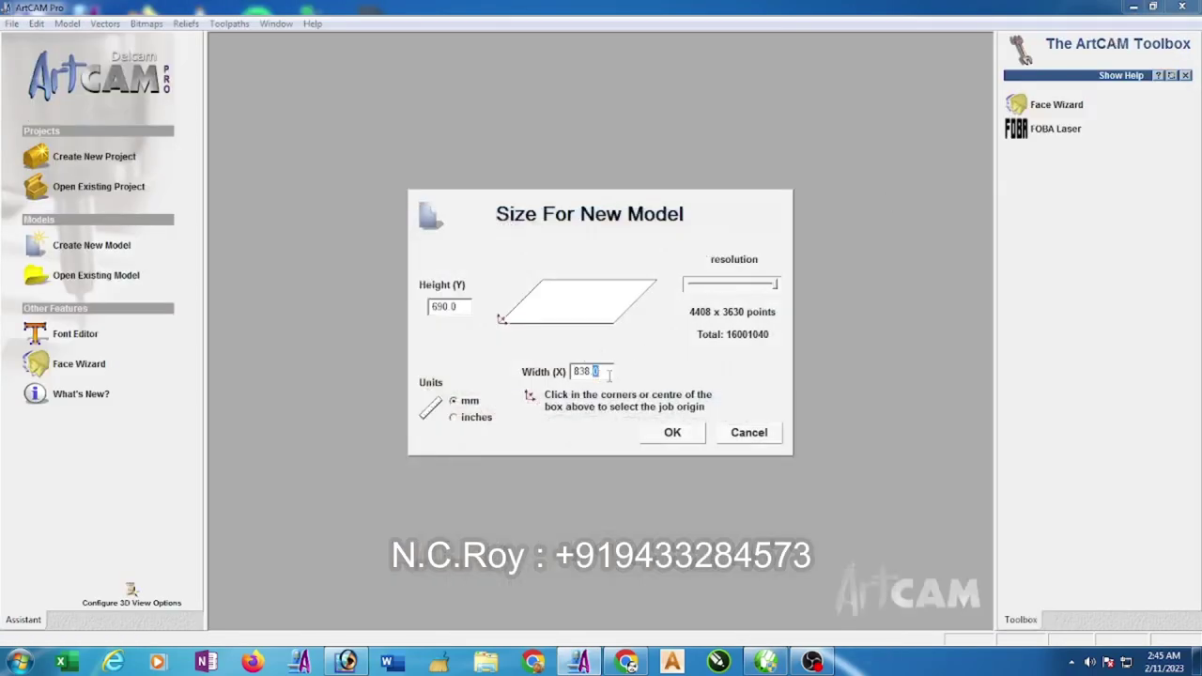
type("58")
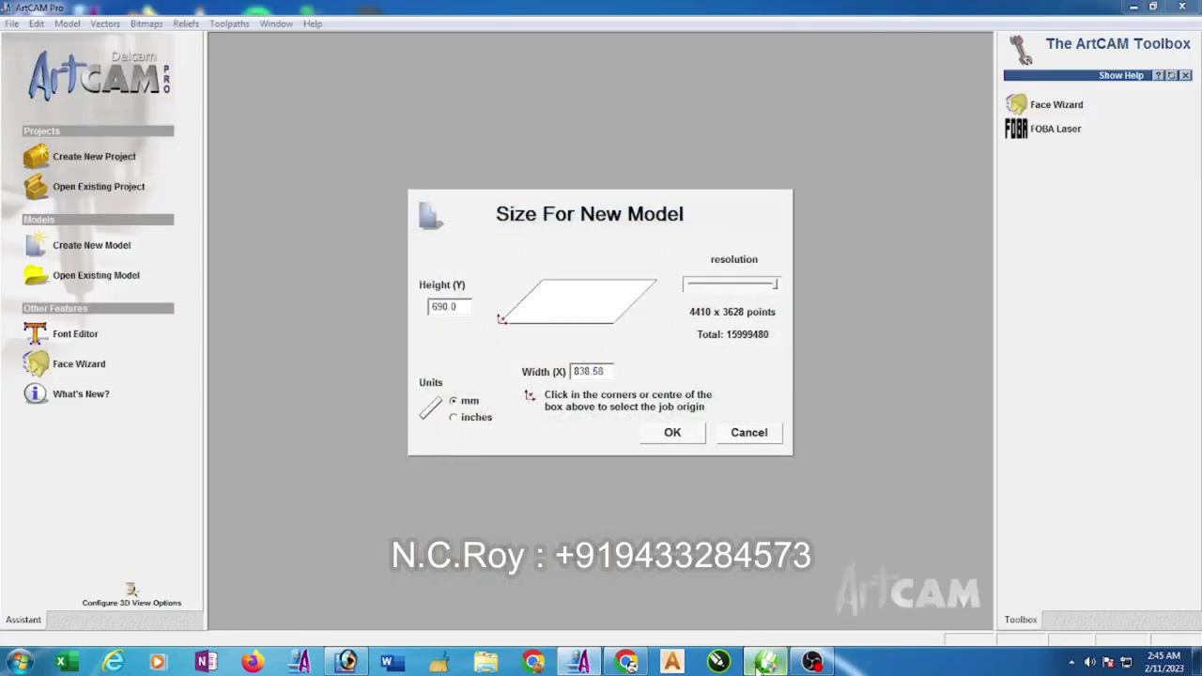
left_click(766, 663)
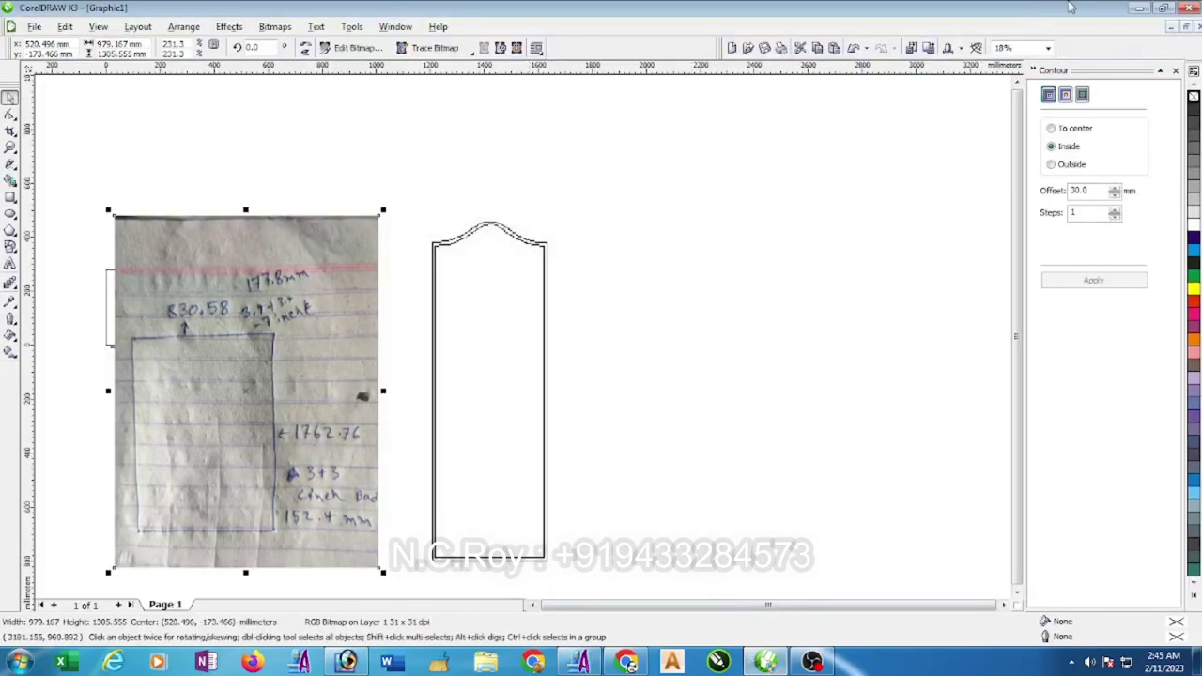
left_click(1138, 7)
left_click_drag(468, 306, 393, 322)
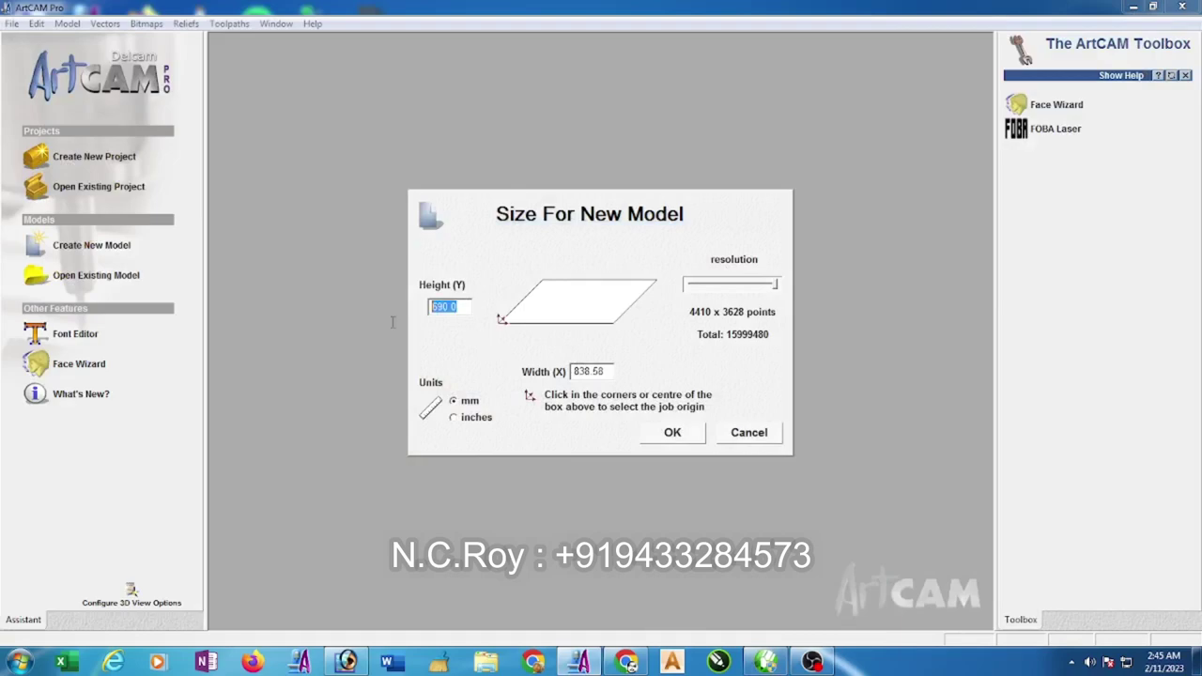
type("17")
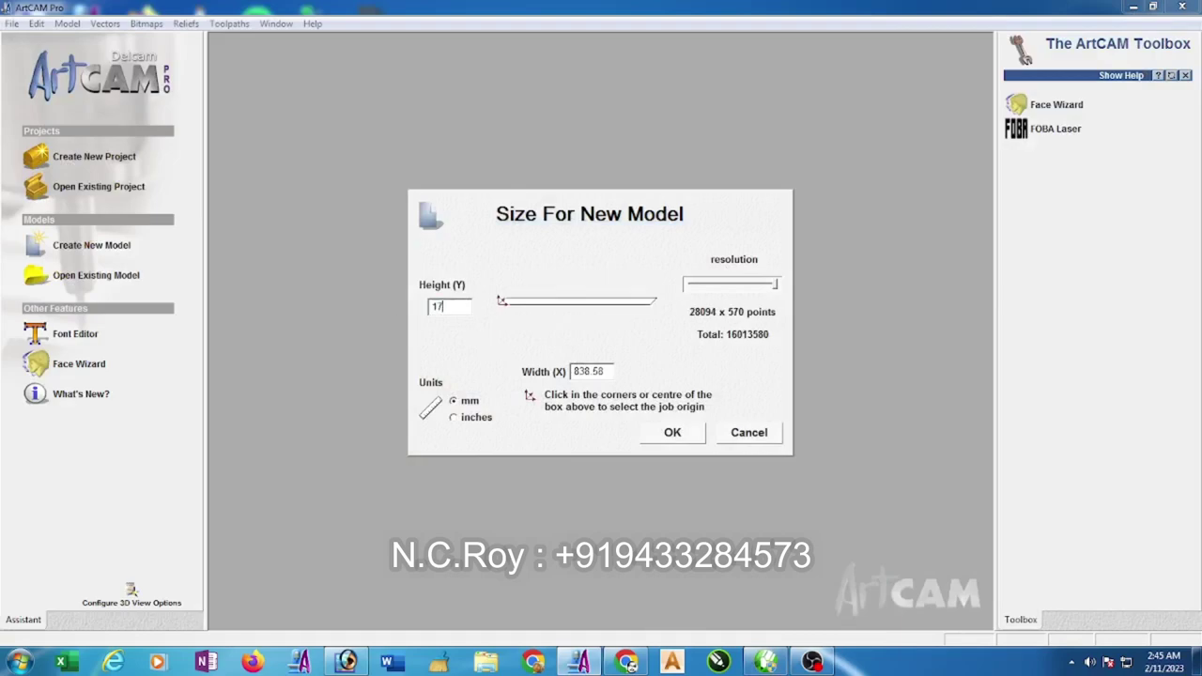
type("62.76")
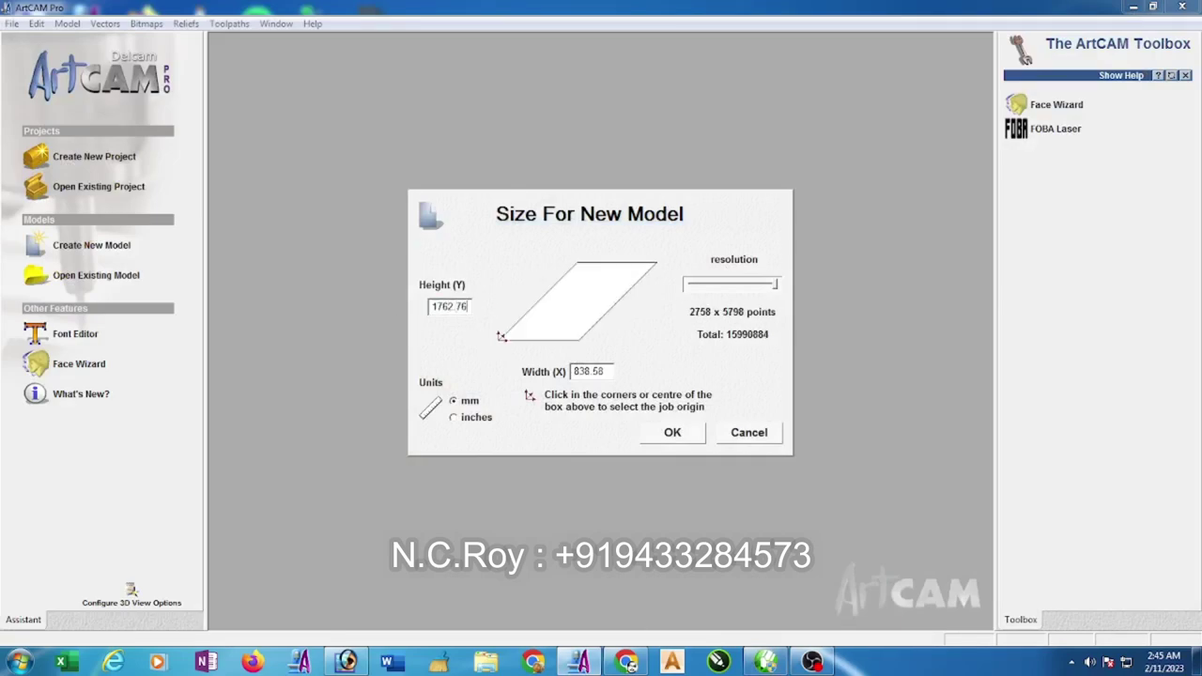
left_click(673, 432)
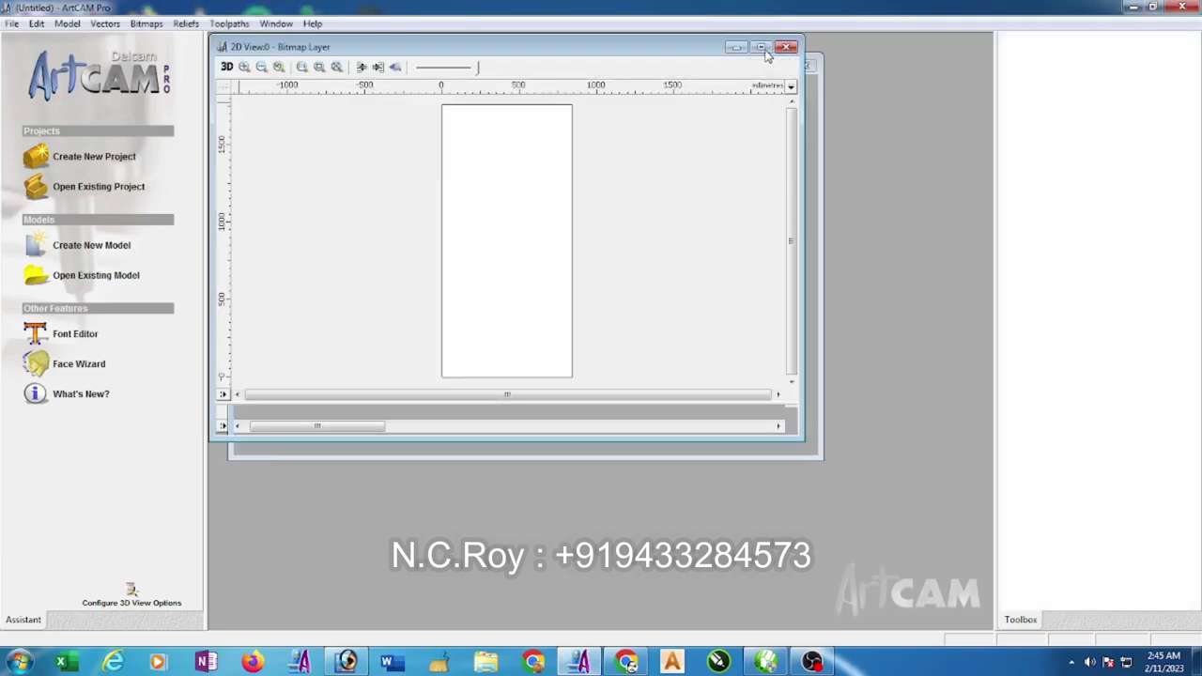
Maximize the 2D view and drag a rough rectangle over the model page.
left_click(763, 48)
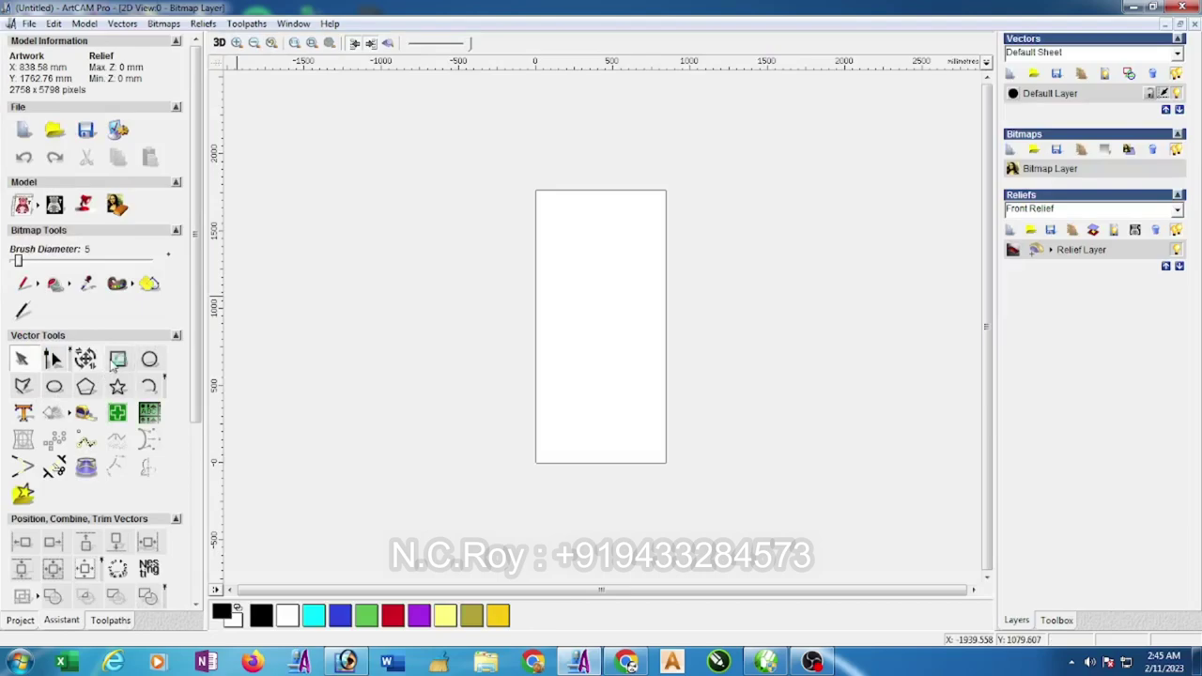
left_click(114, 364)
mouse_move(537, 218)
left_mouse_down()
mouse_move(640, 448)
mouse_move(671, 487)
left_mouse_up()
Set the rectangle to 830.58 mm wide and 1762.7 mm high, checked against the sketch, and create it.
double_click(114, 184)
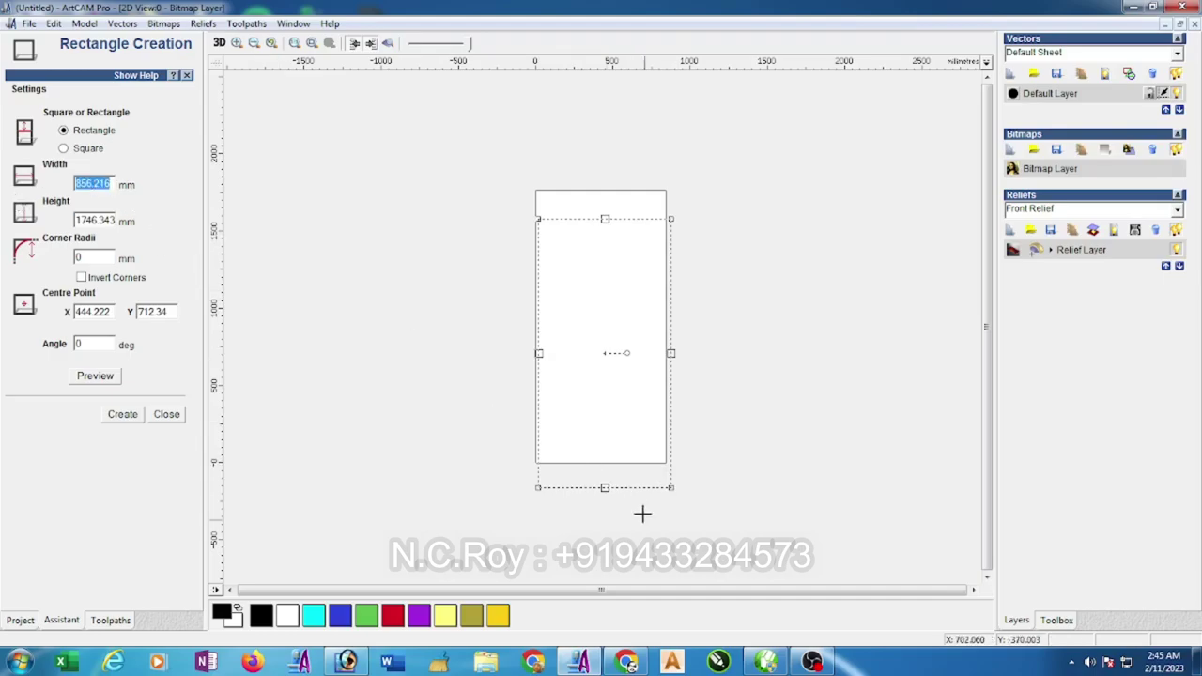
left_click(770, 662)
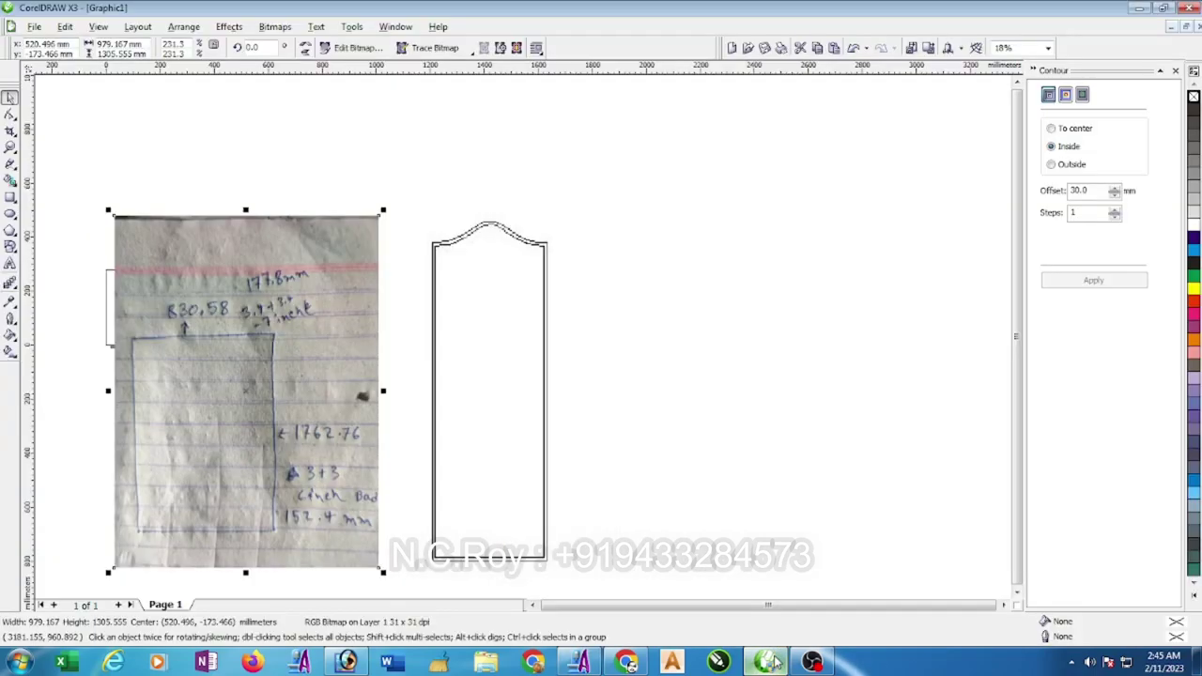
left_click(770, 662)
double_click(106, 185)
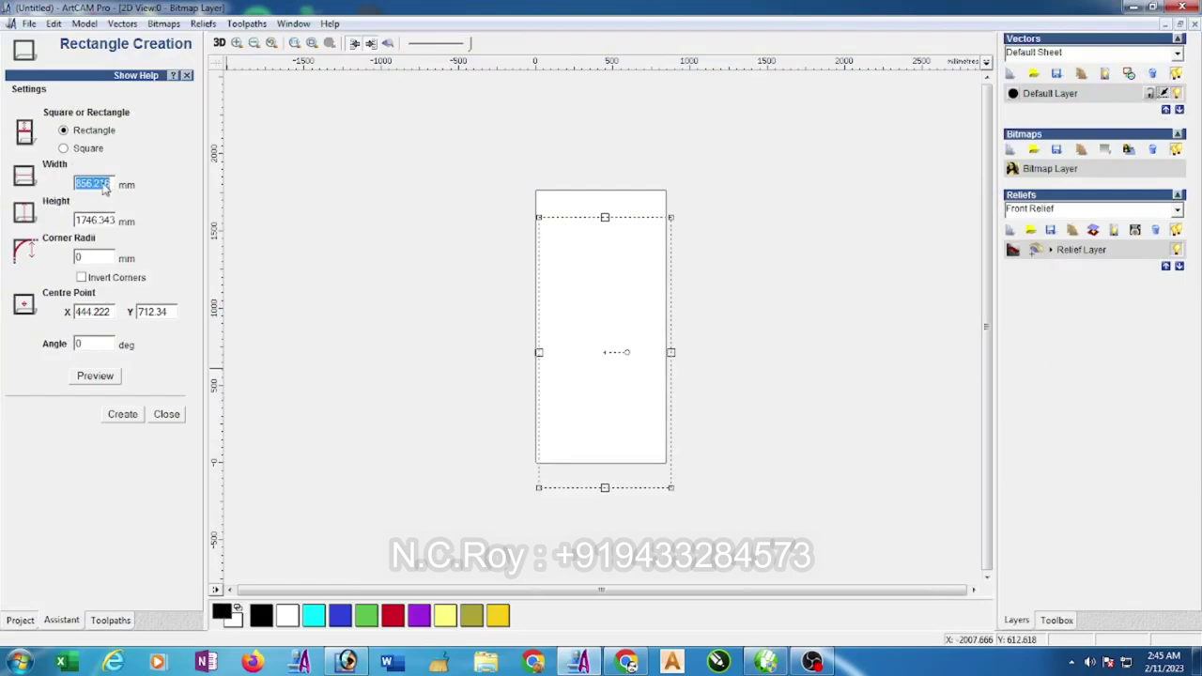
type("830.58")
left_click(770, 662)
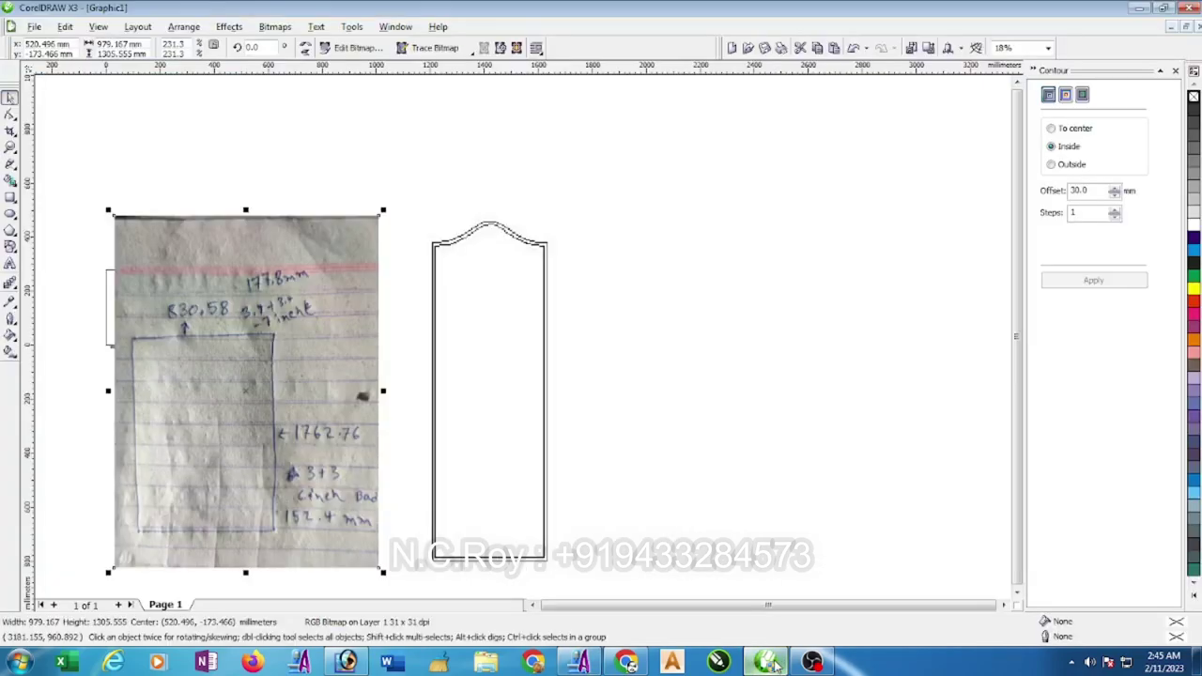
left_click(775, 664)
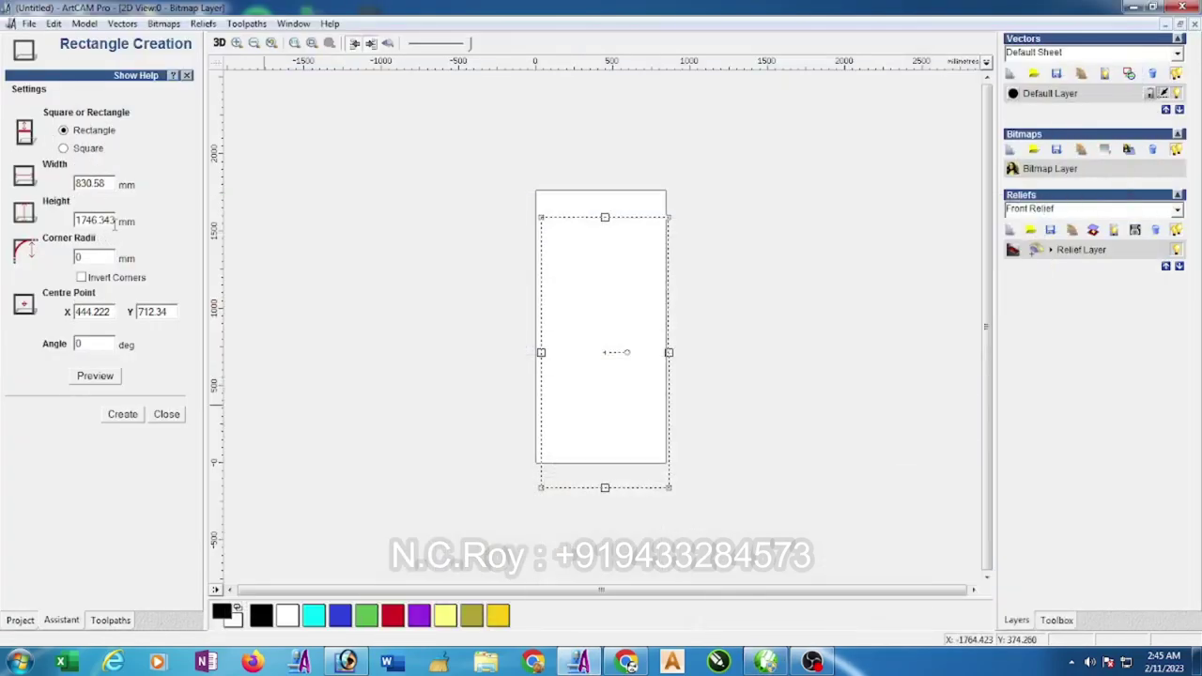
left_click_drag(114, 220, 6, 226)
type("17")
left_click(120, 414)
Close rectangle creation, centre the rectangle on the page with F9, and reselect it.
left_click(166, 414)
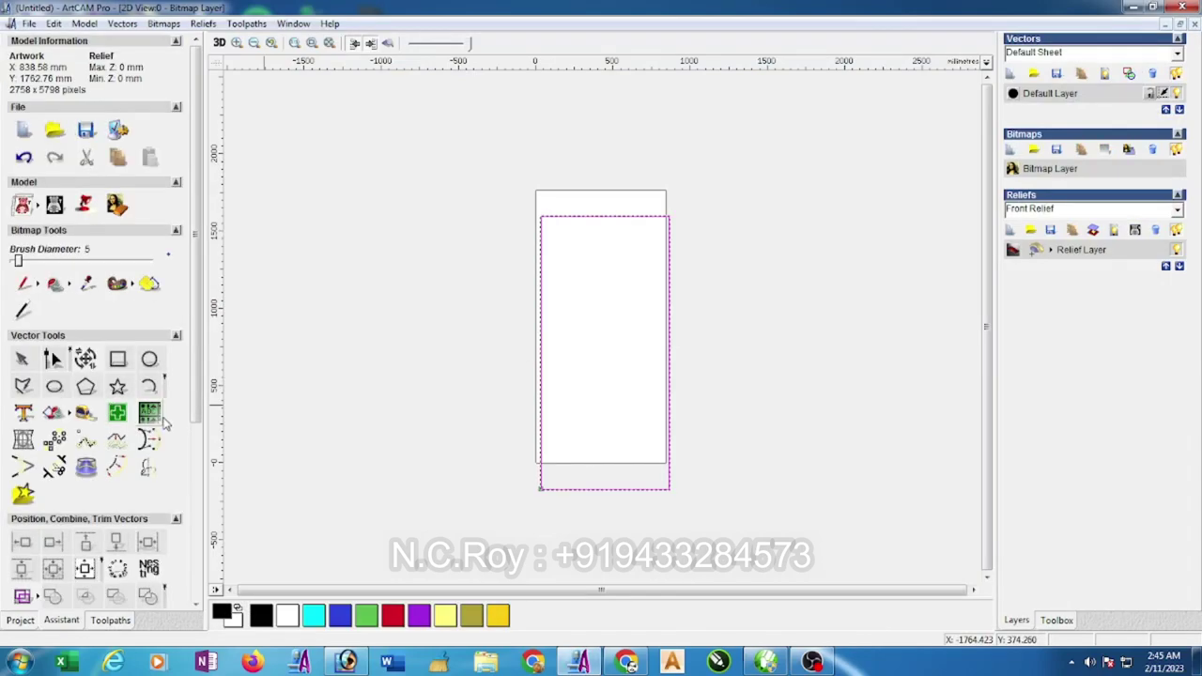
key("F9")
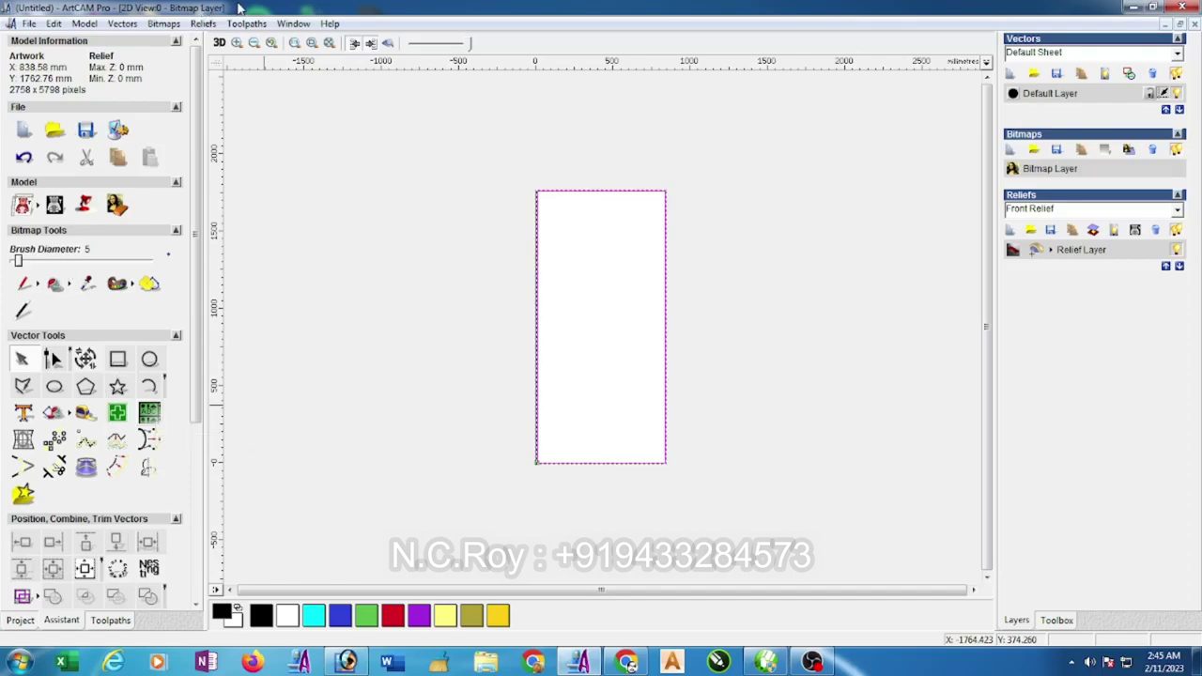
left_click(690, 237)
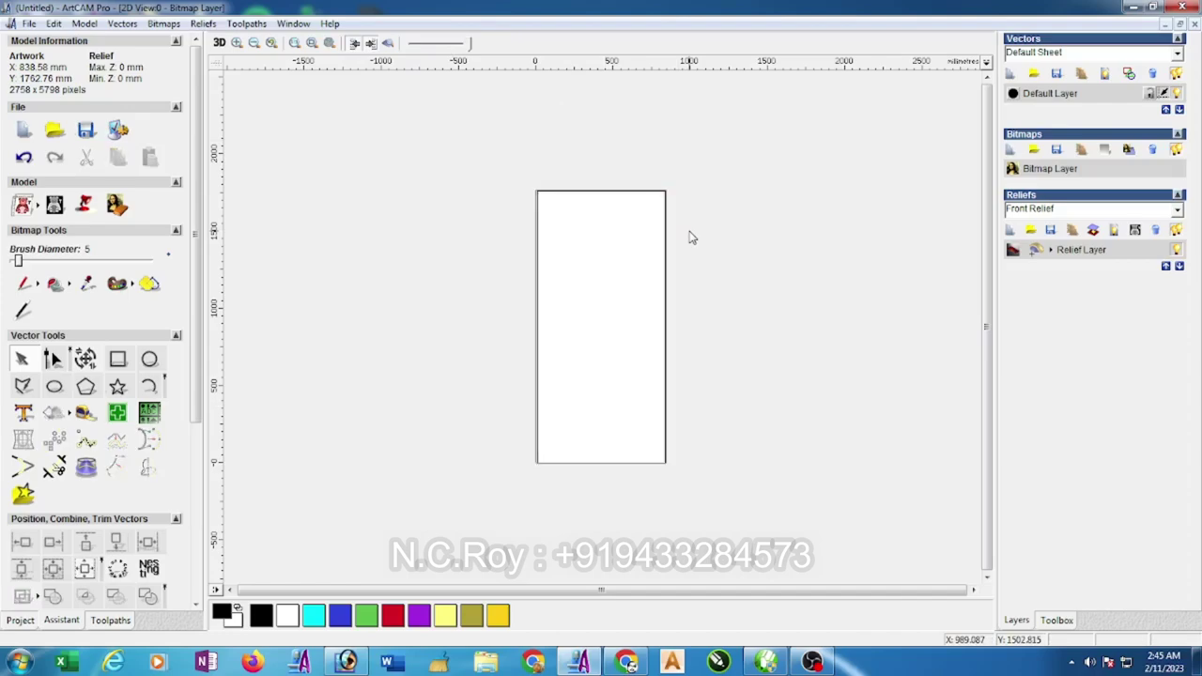
left_click(621, 192)
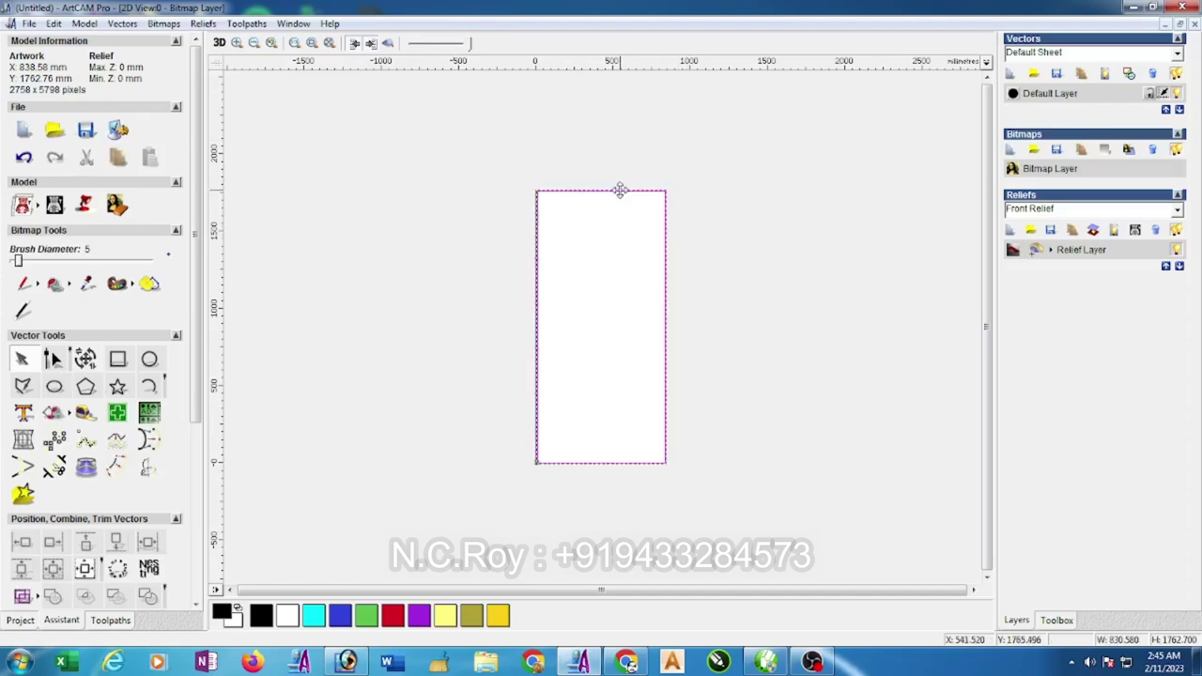
left_click(563, 187)
scroll(554, 198, "up", 3)
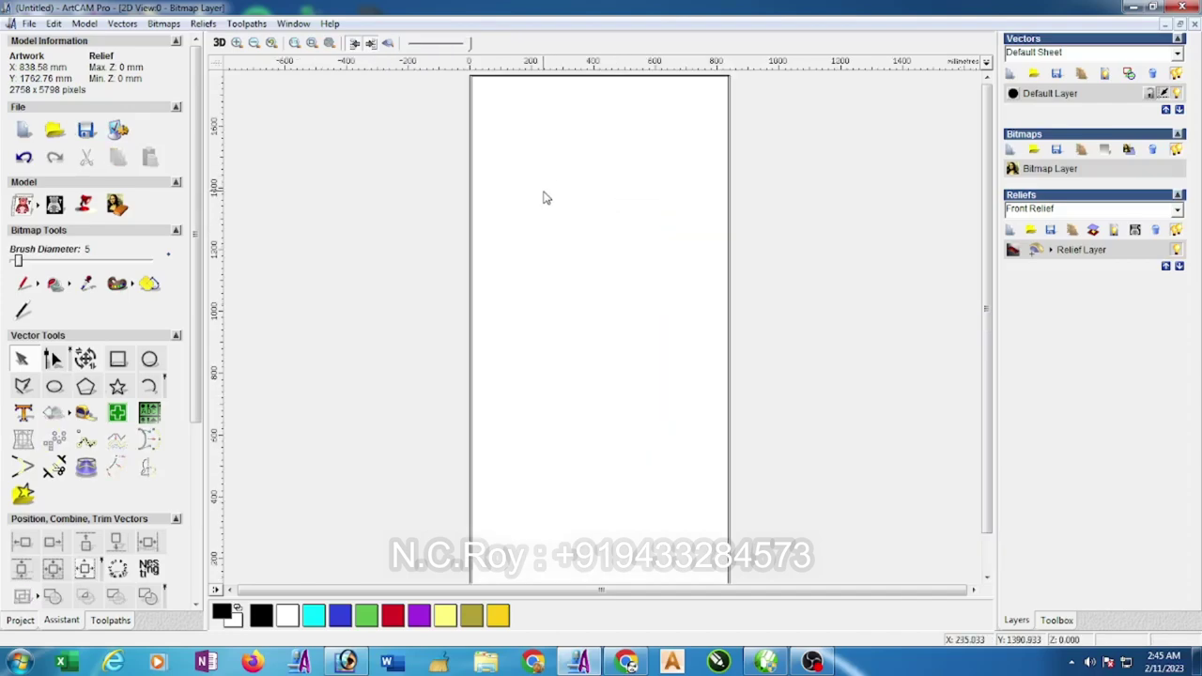
scroll(543, 197, "down", 2)
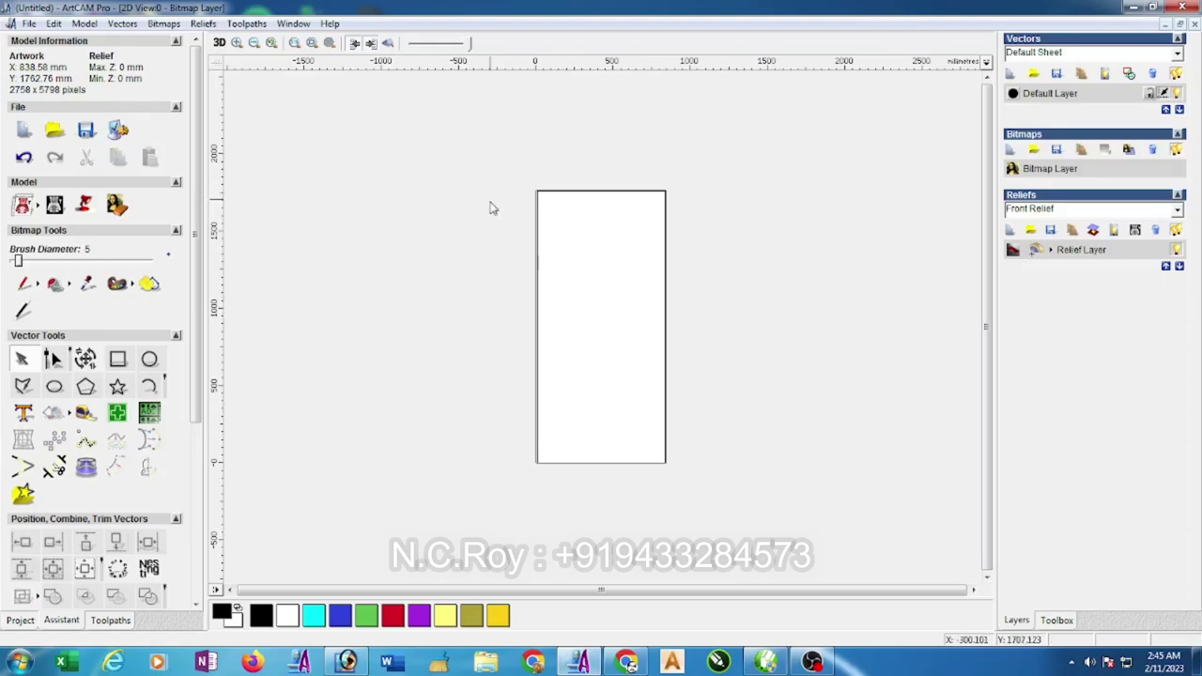
left_click(767, 662)
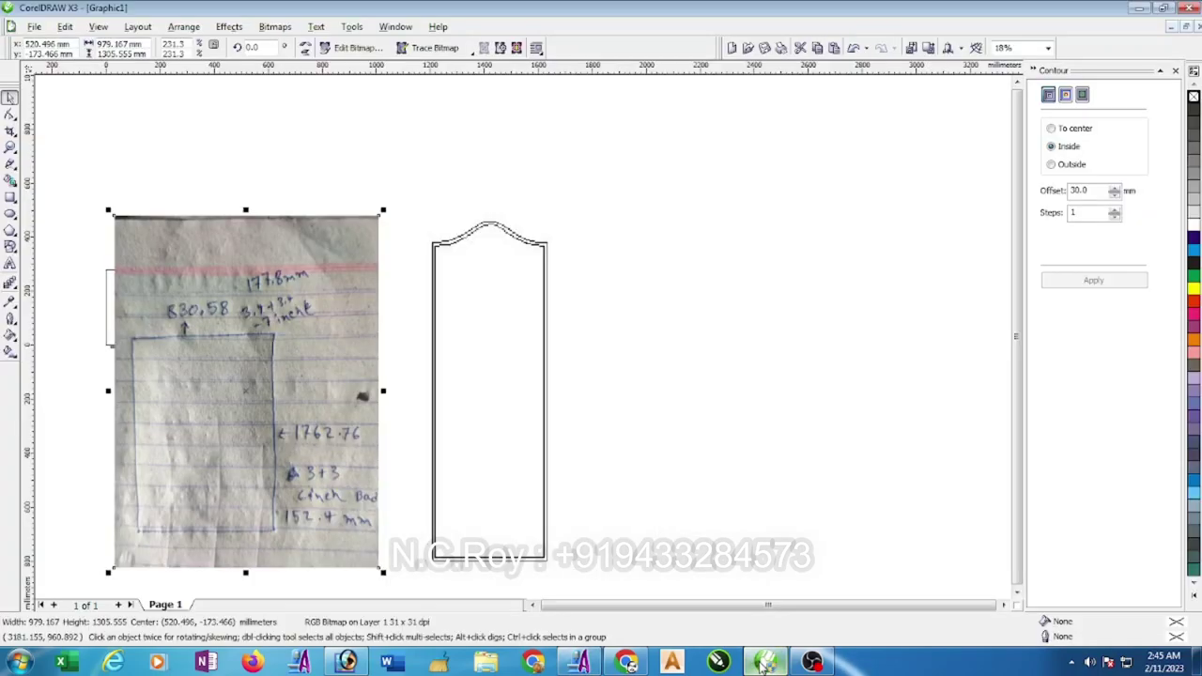
left_click(767, 663)
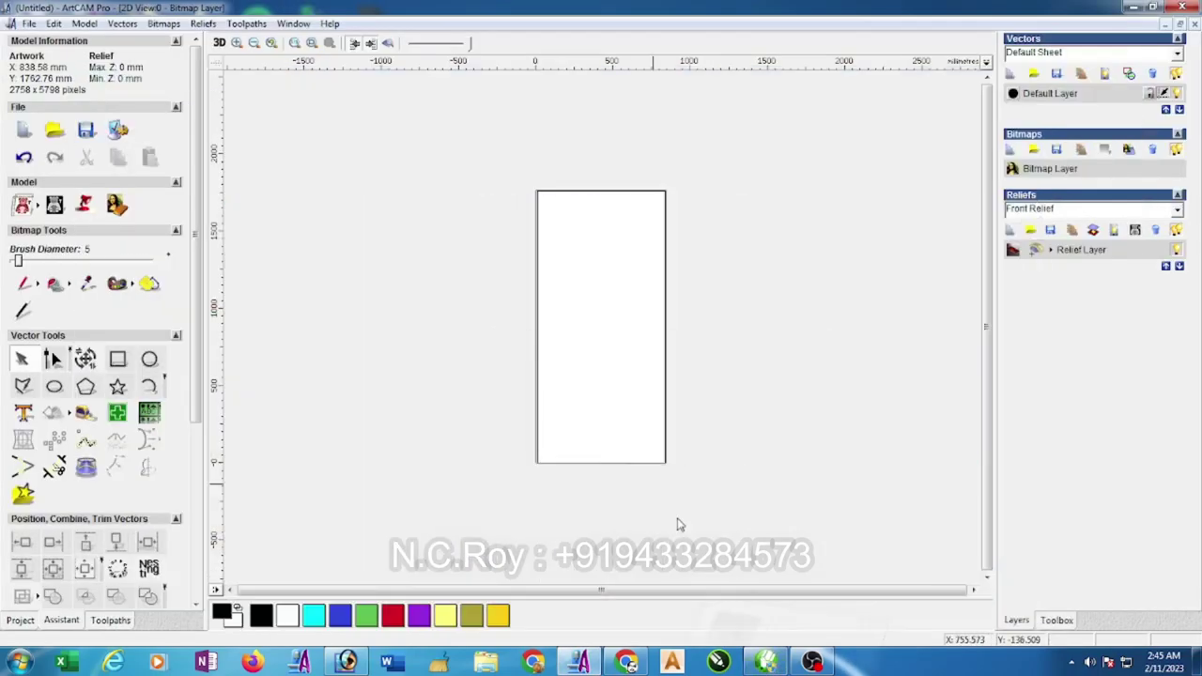
left_click(538, 324)
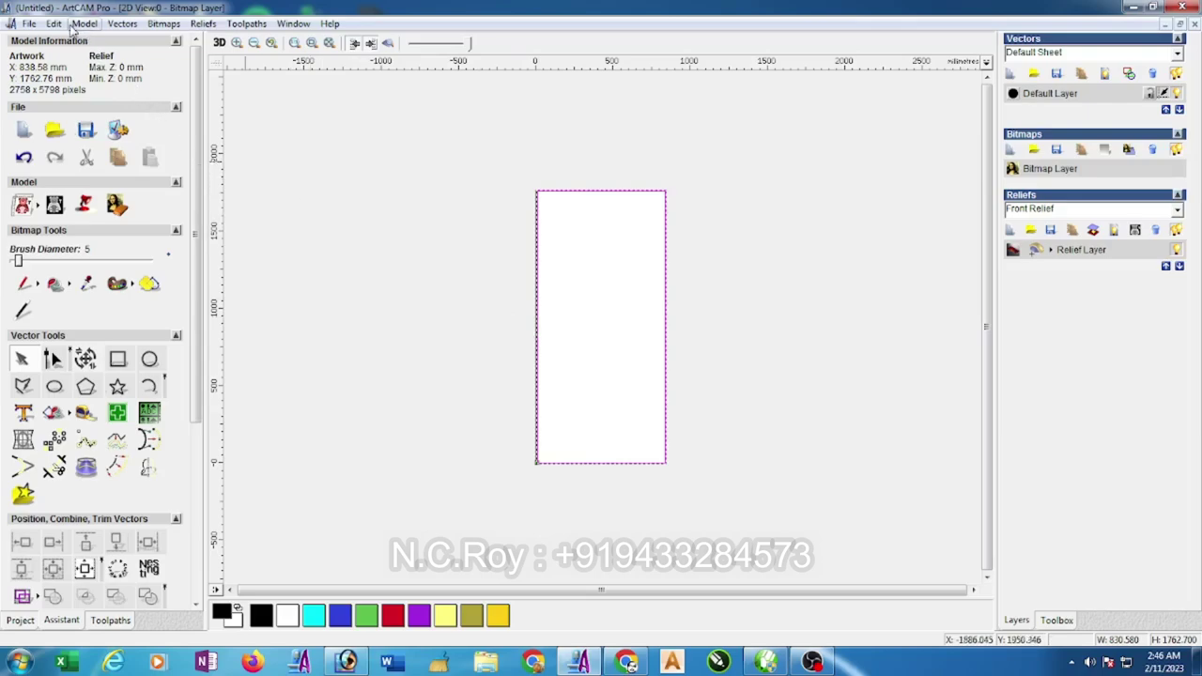
Start a new 830.58 × 1762.76 mm model without saving the current one.
left_click(29, 23)
mouse_move(52, 41)
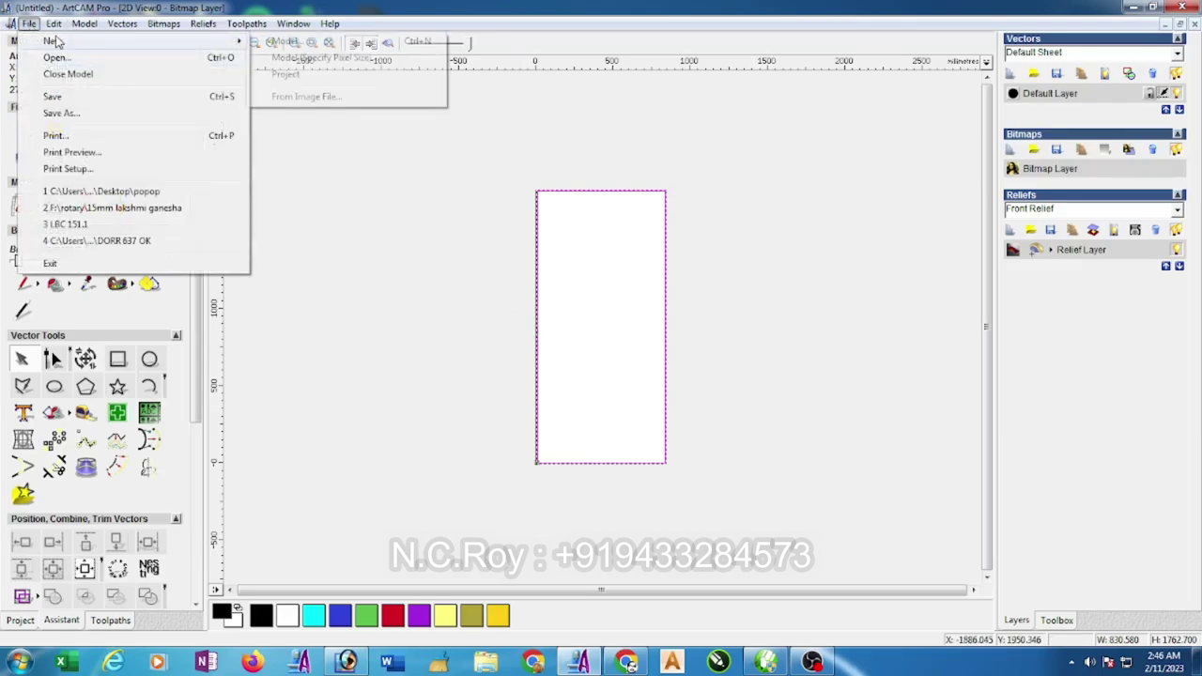
left_click(291, 41)
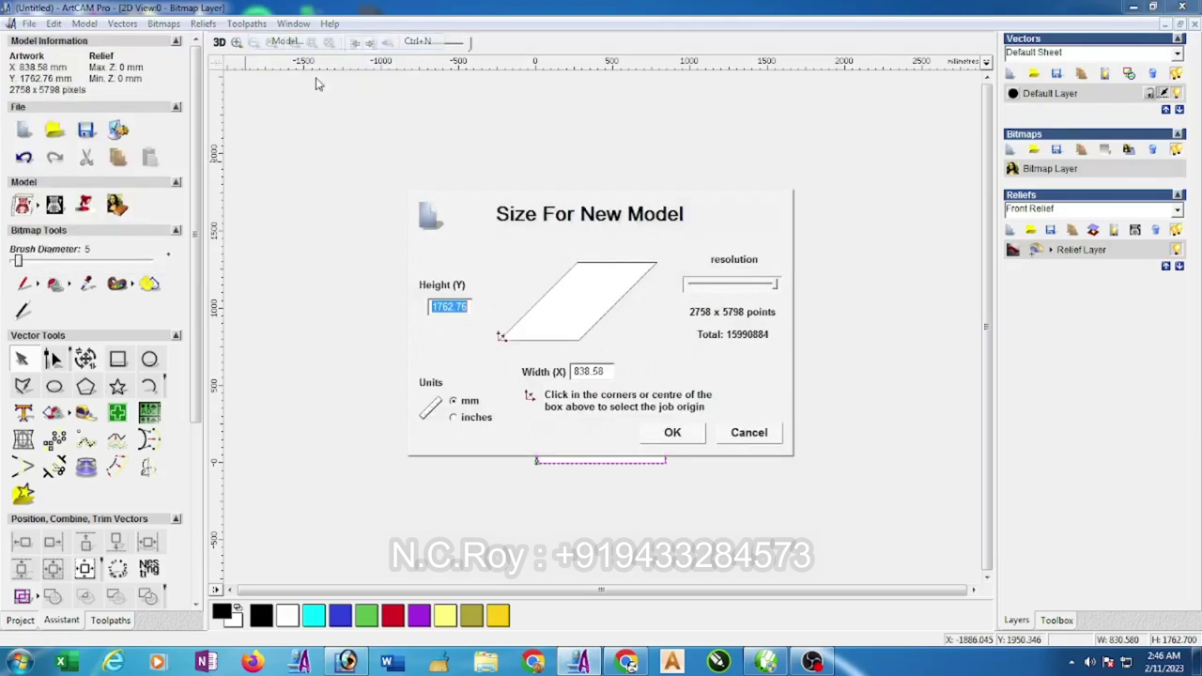
double_click(610, 373)
type("83")
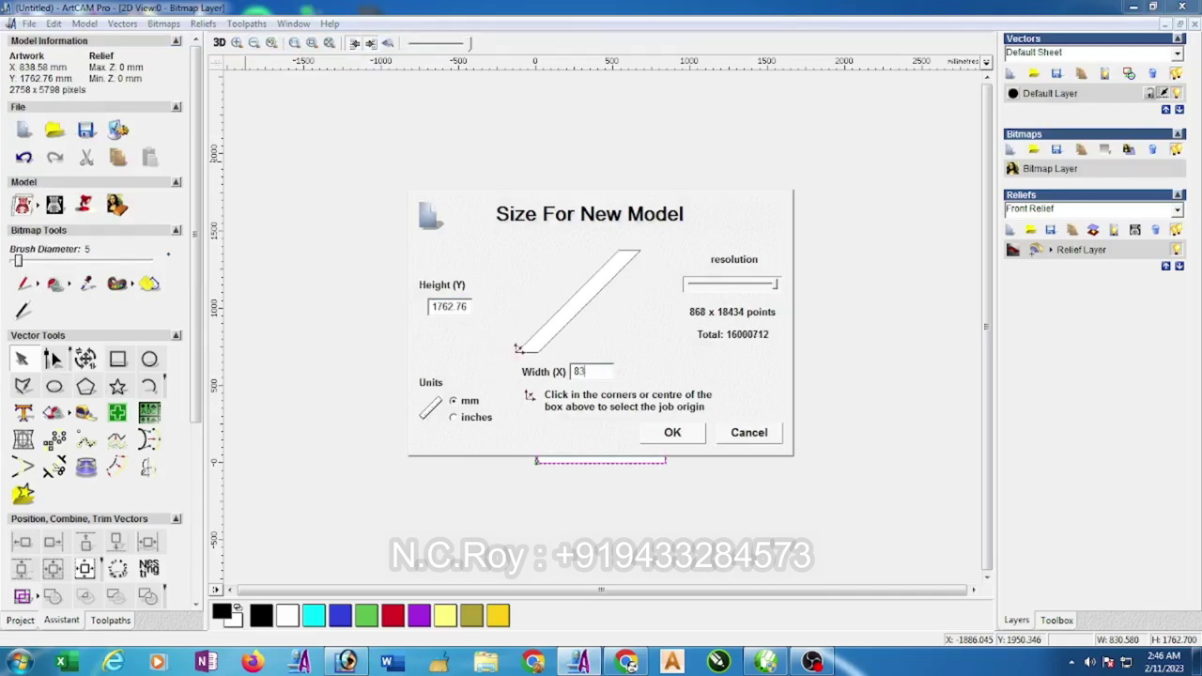
type("0.58")
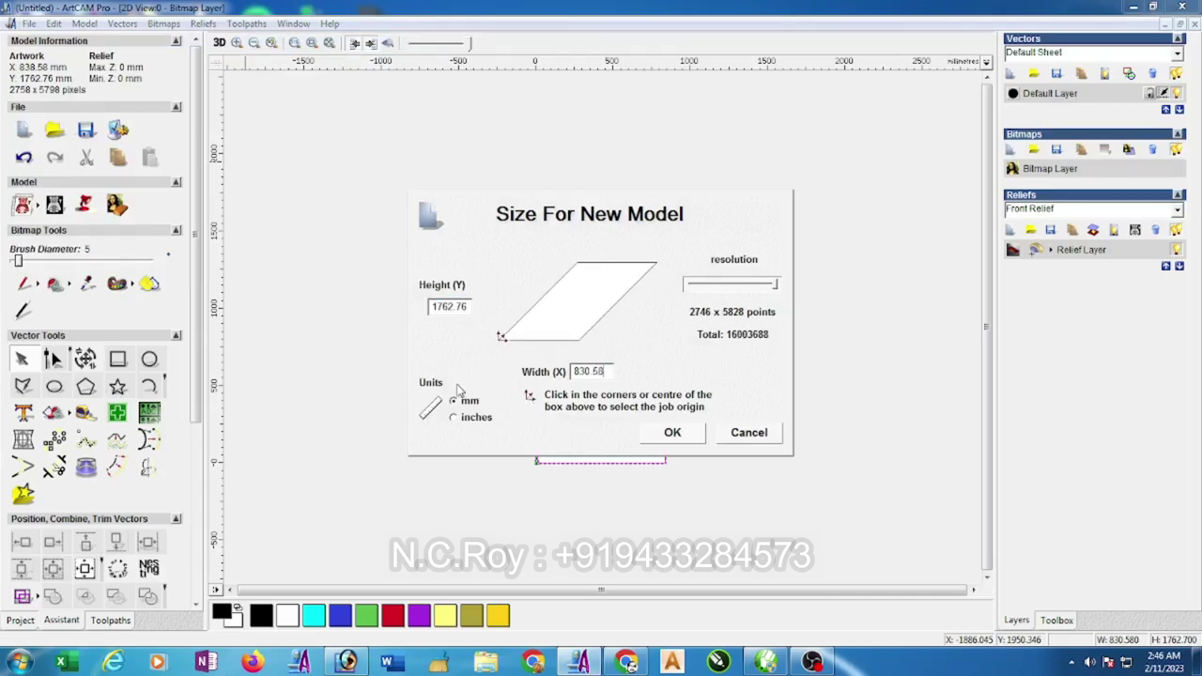
double_click(461, 306)
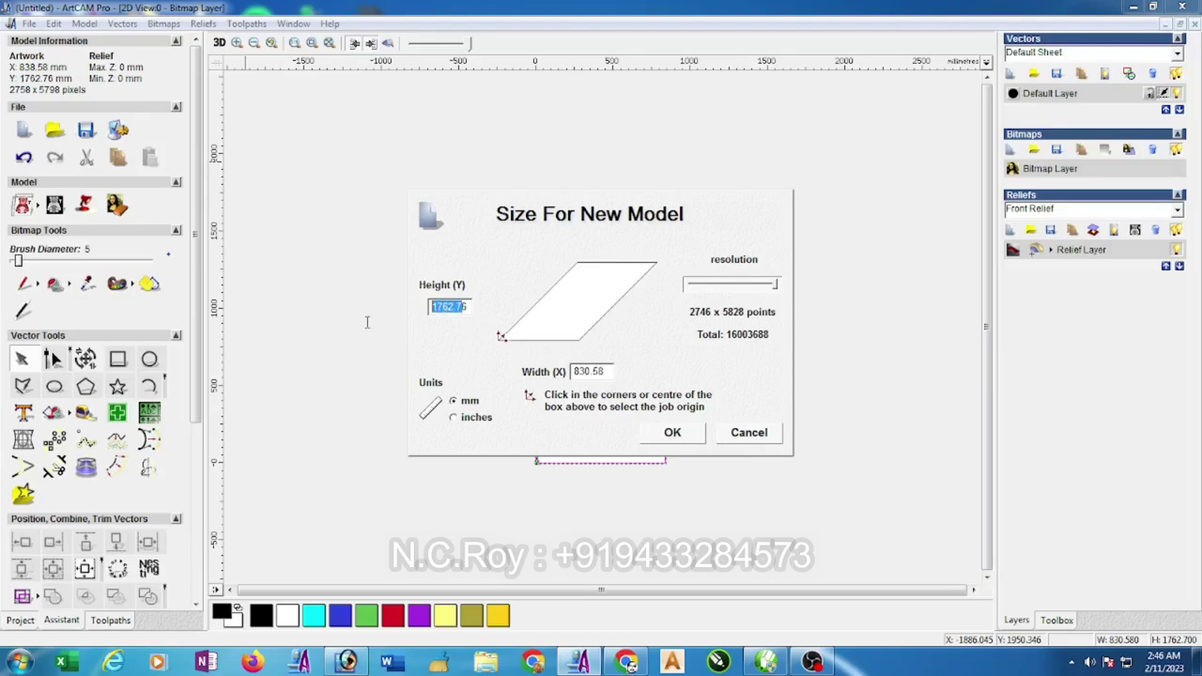
left_click(766, 662)
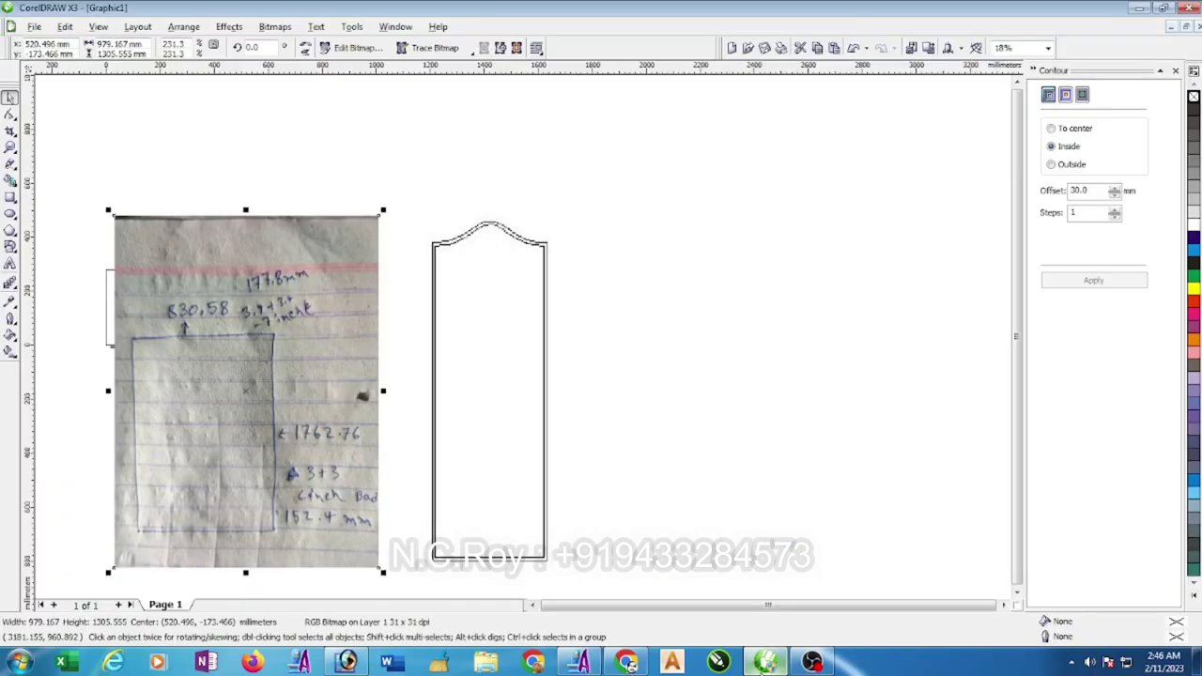
key("alt+Tab")
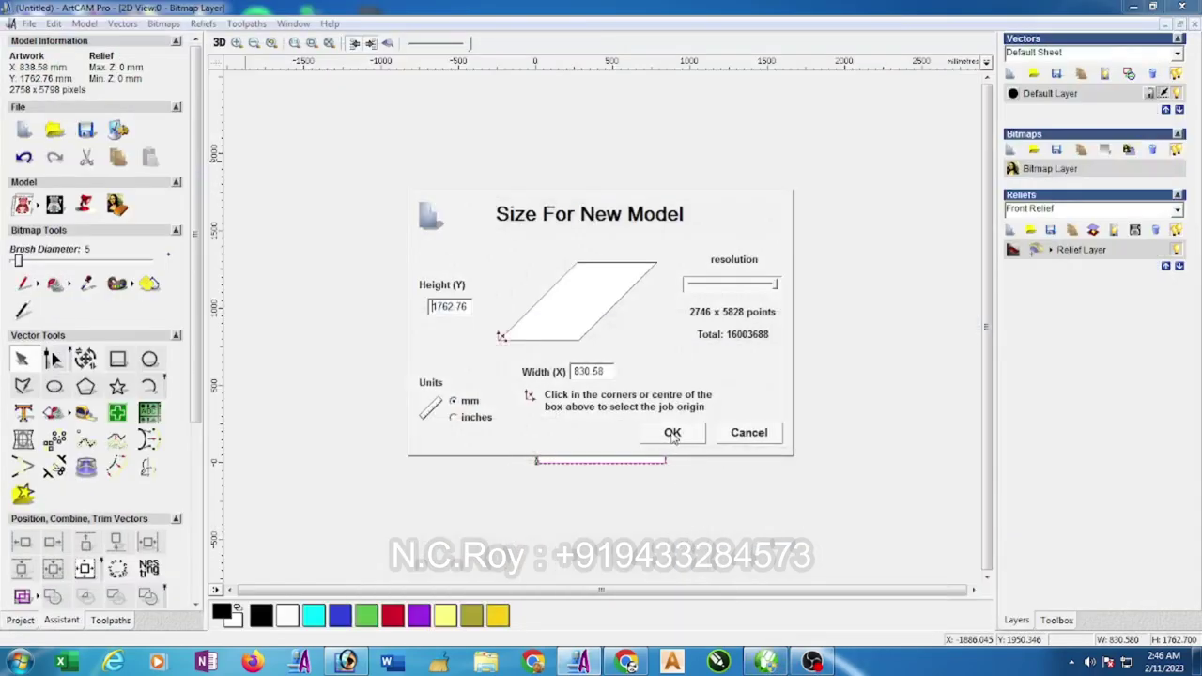
left_click(672, 435)
left_click(631, 363)
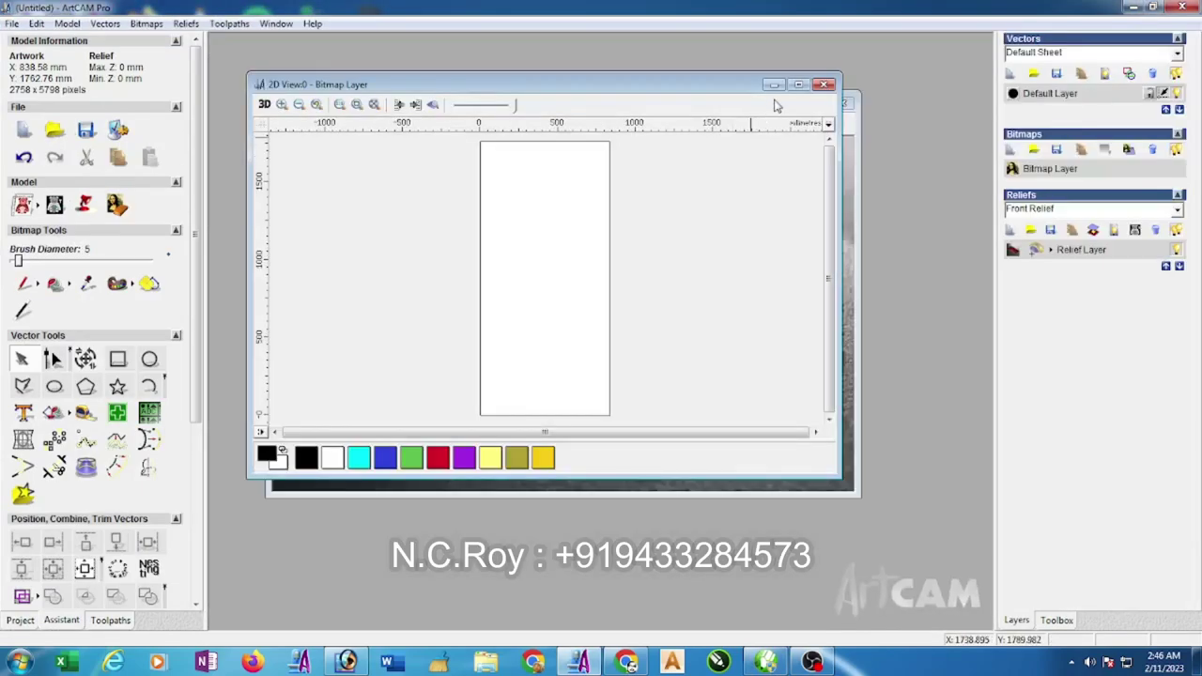
Draw a rectangle 830.58 mm wide by 1762.7 mm high on the new page.
left_click(799, 84)
left_click(117, 358)
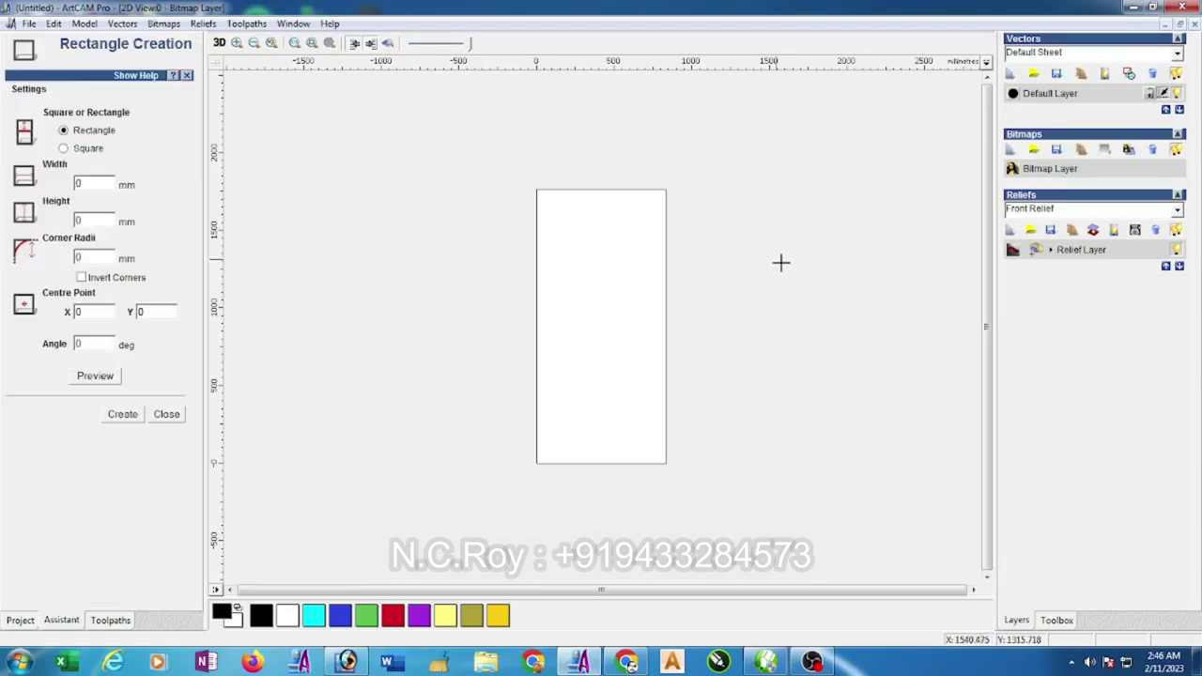
left_click_drag(567, 243, 696, 502)
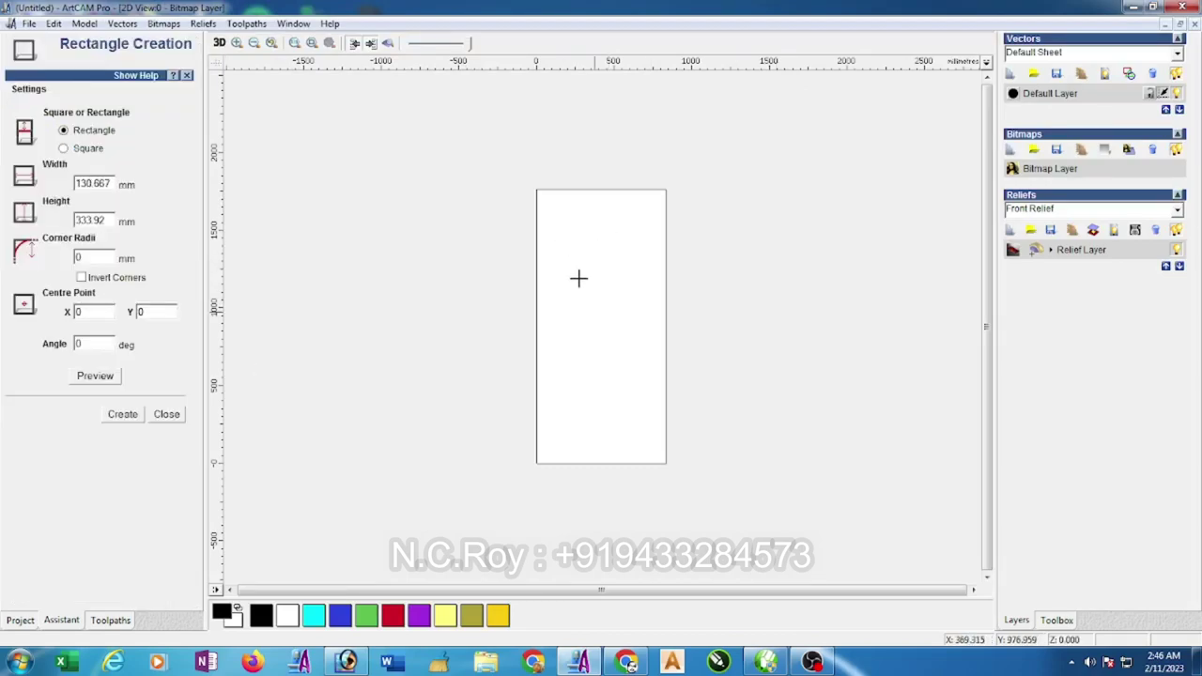
double_click(111, 219)
type("1")
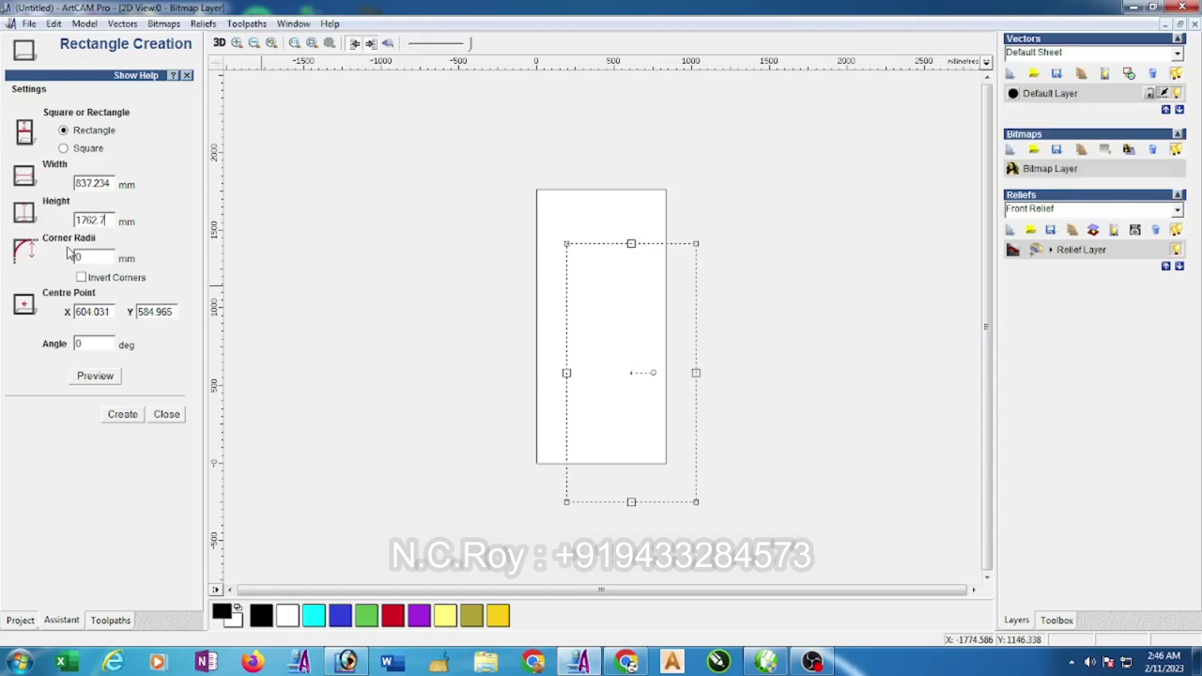
double_click(113, 183)
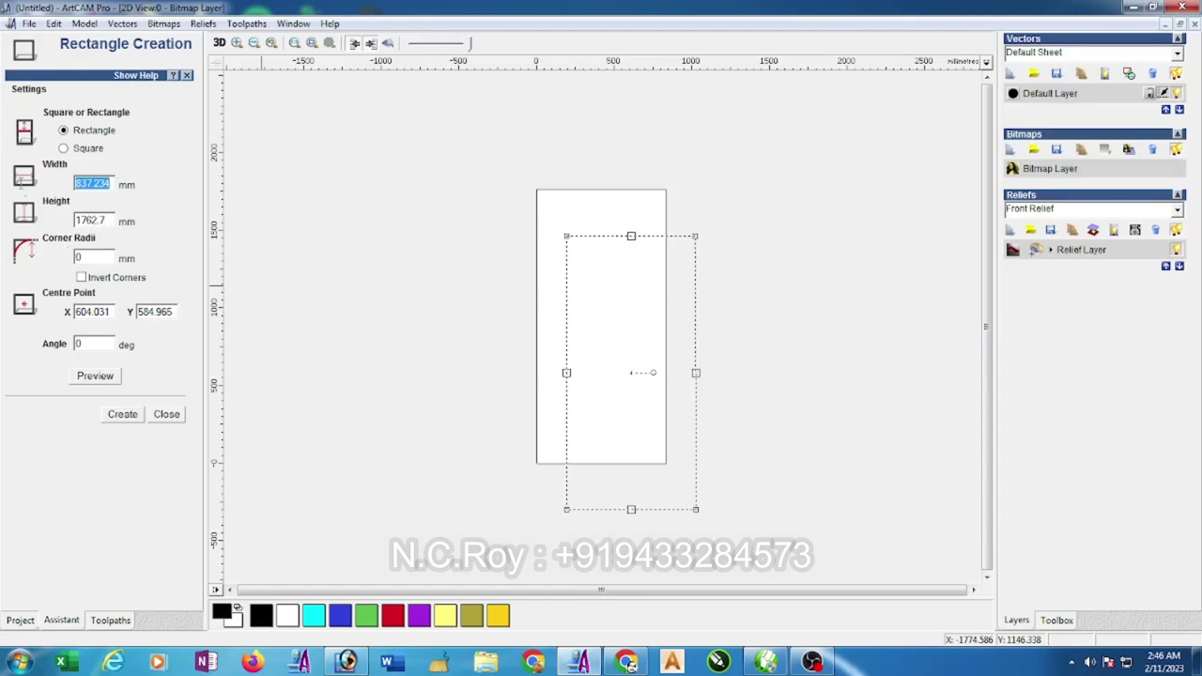
type("830.58")
left_click(120, 415)
left_click(170, 418)
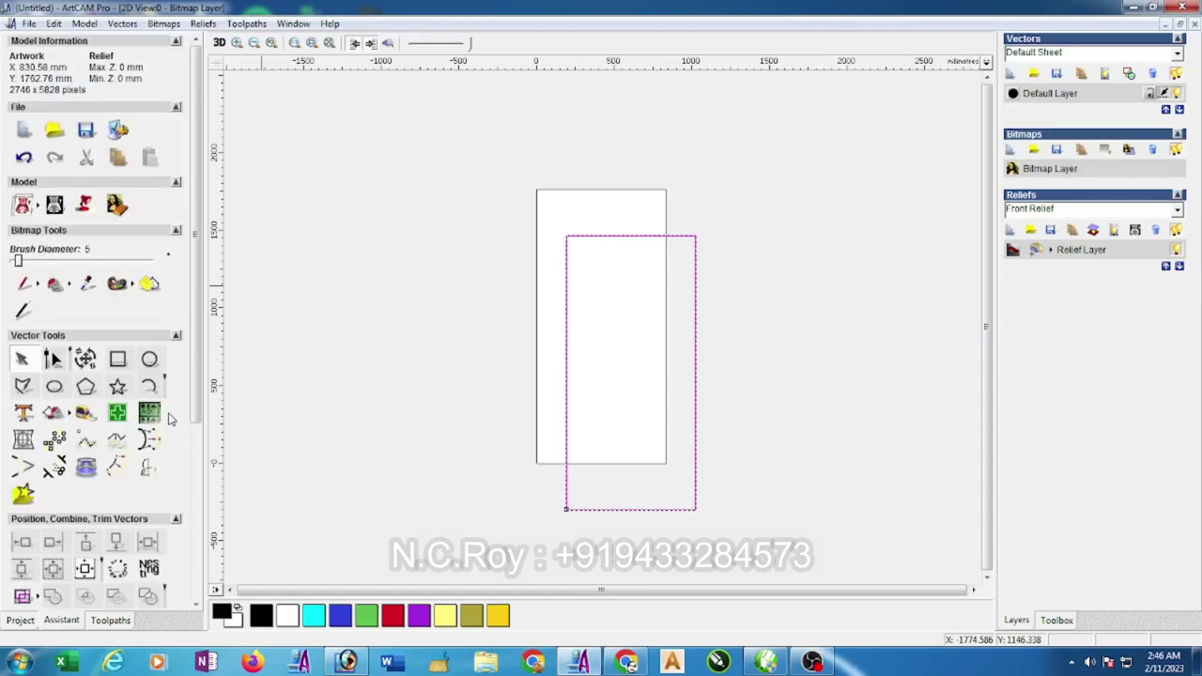
Draw a vertical polyline past the rectangle's top and bottom and centre it with F9.
left_click(22, 386)
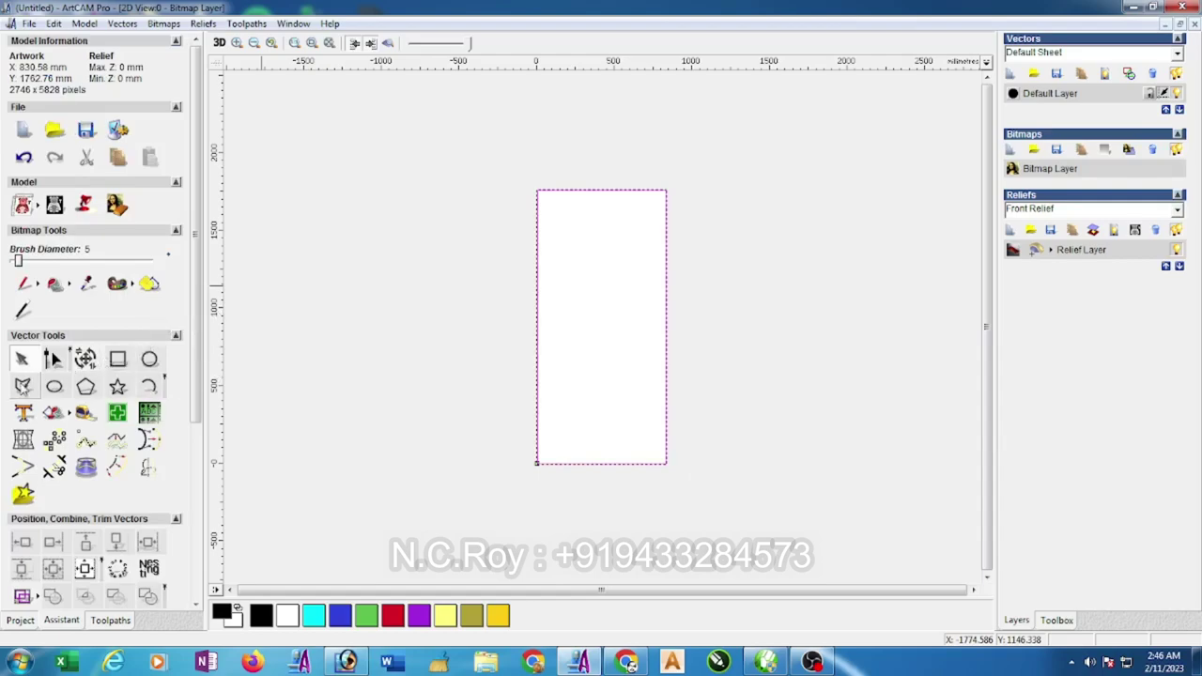
left_click(595, 170)
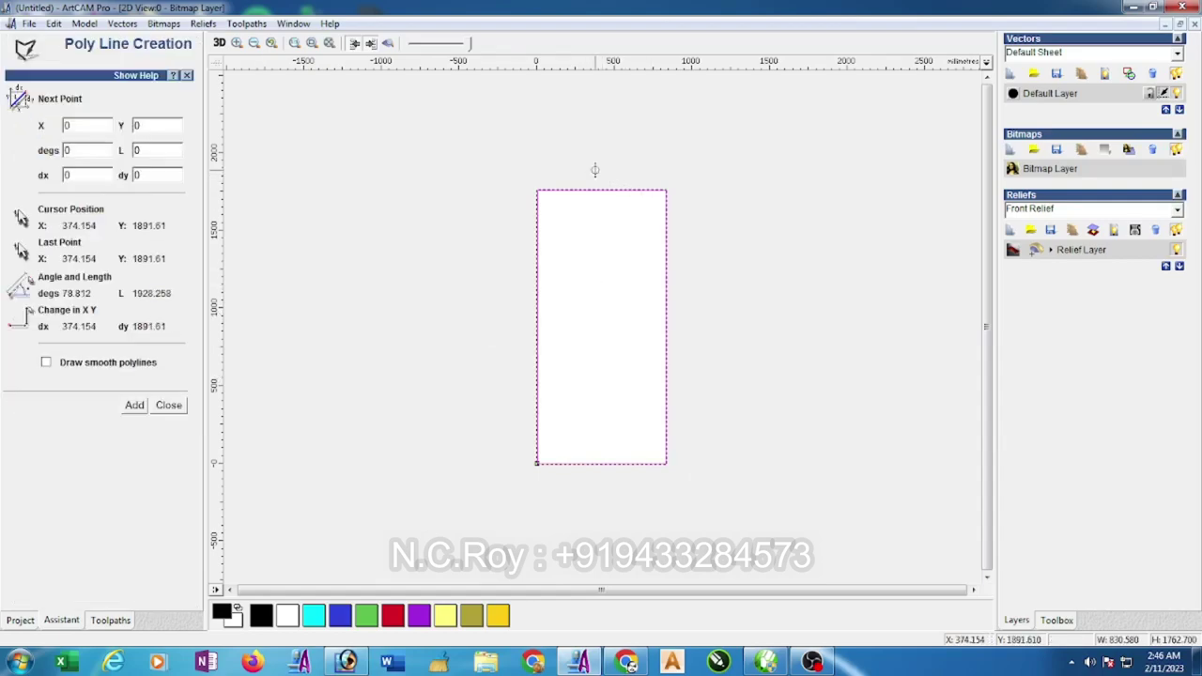
left_click(595, 504)
key("Escape")
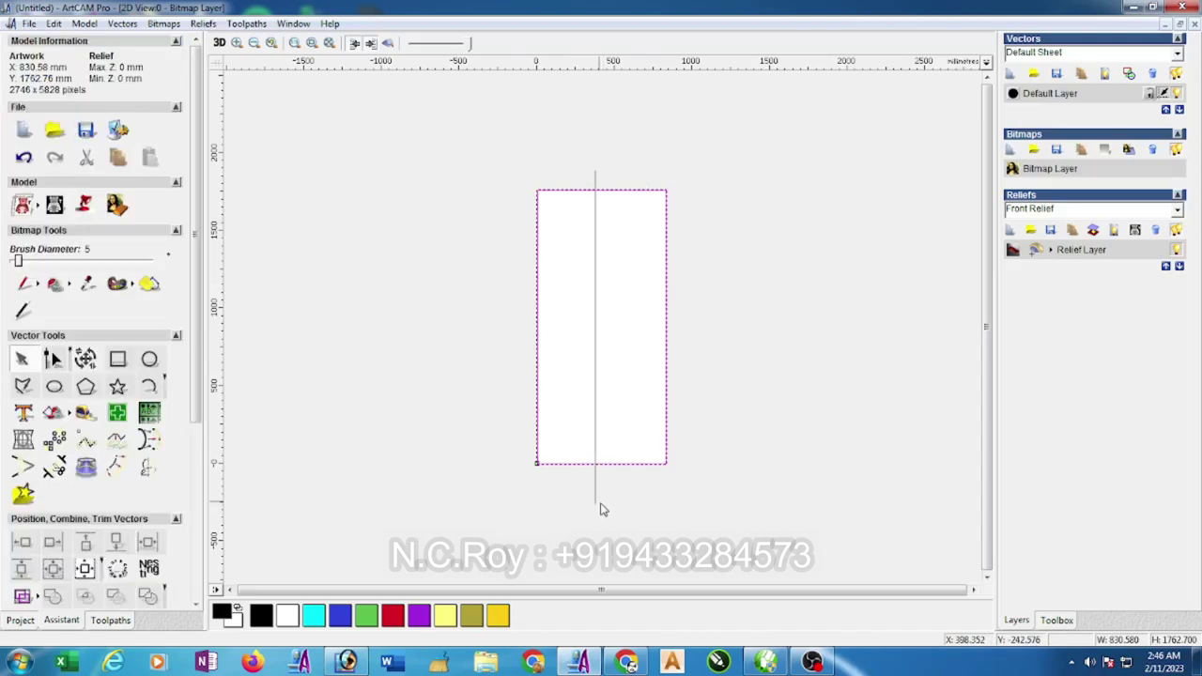
key("F9")
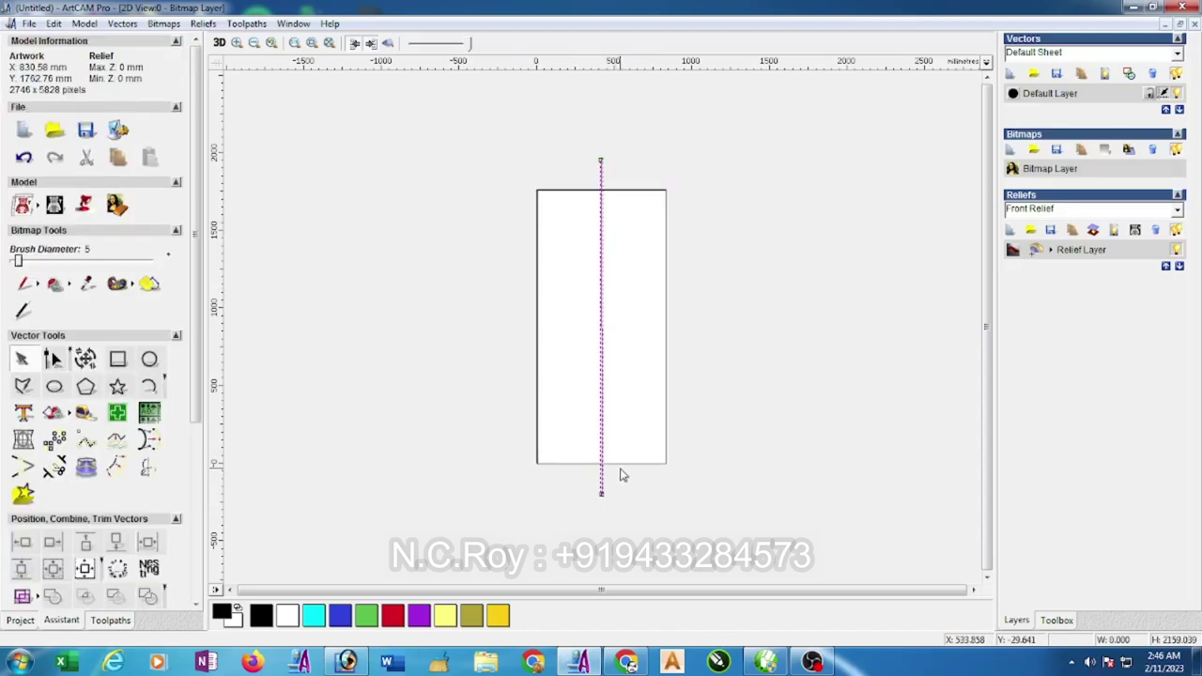
left_click(763, 344)
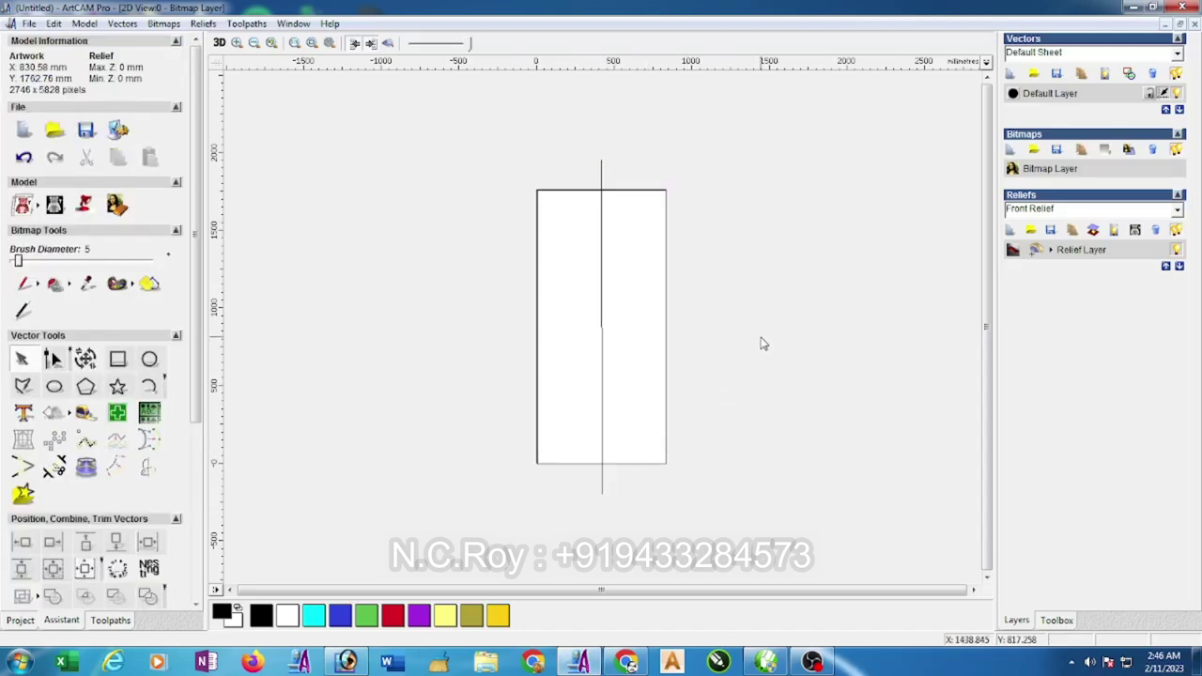
left_click(603, 381)
scroll(620, 362, "up", 2)
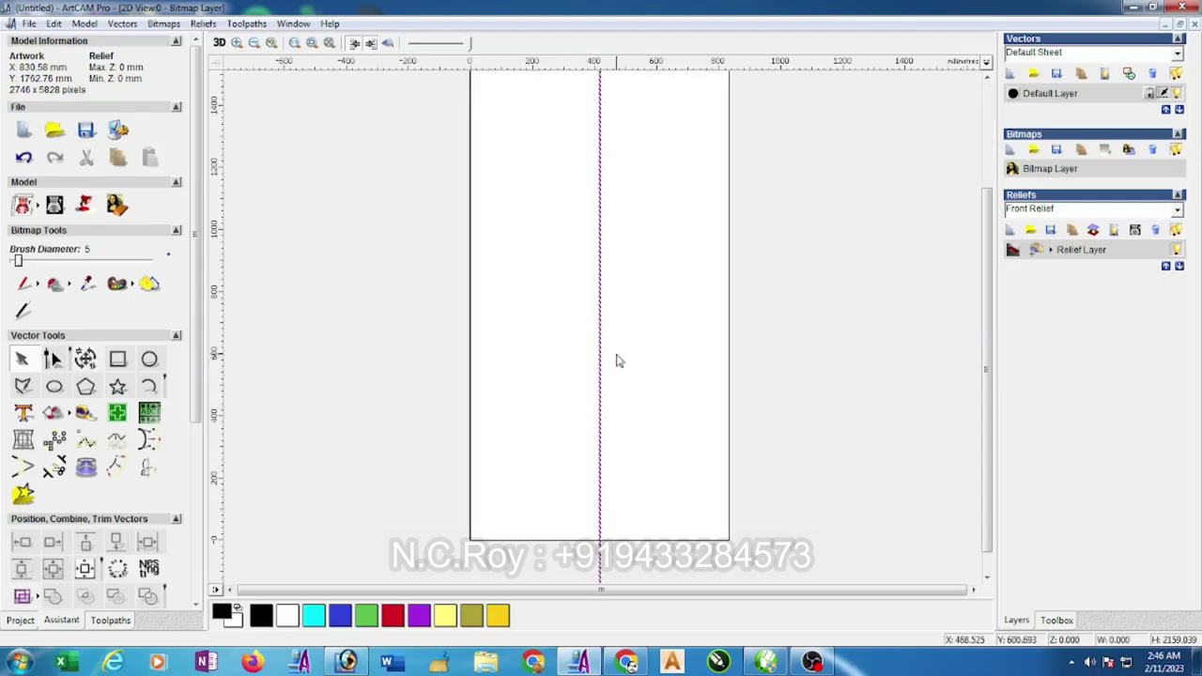
scroll(620, 362, "up", 2)
scroll(617, 359, "down", 4)
left_click(723, 312)
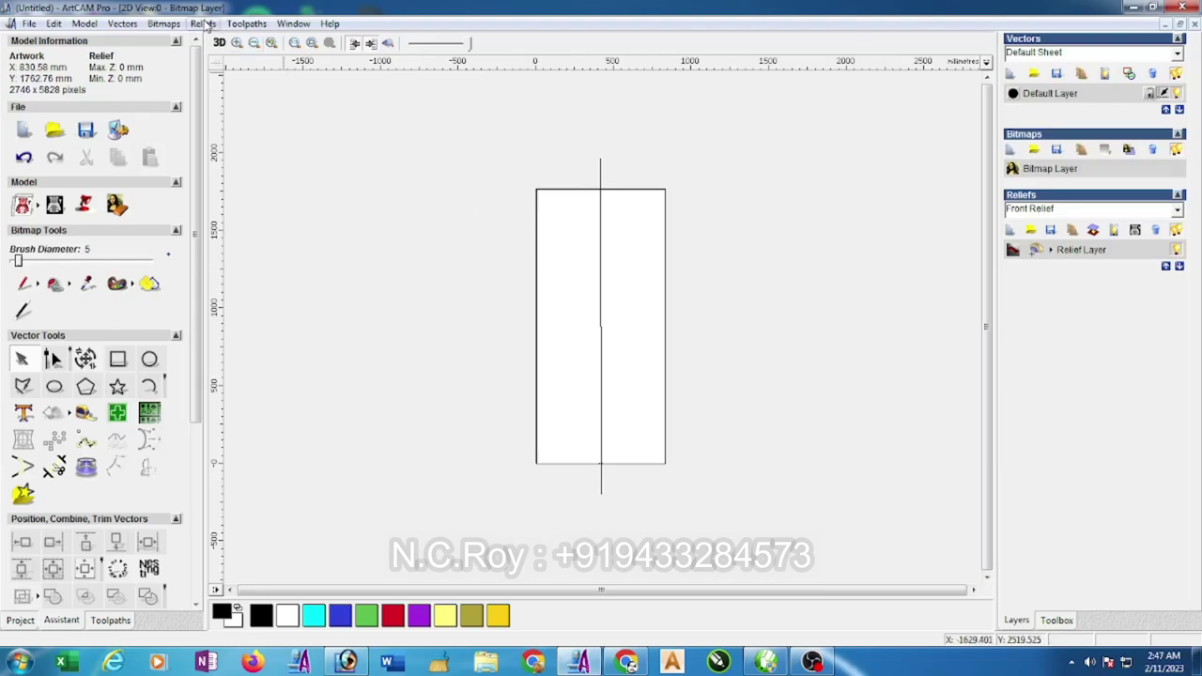
Minimize ArtCAM and open the 166(2) (1) relief file from the class folder.
left_click(1134, 6)
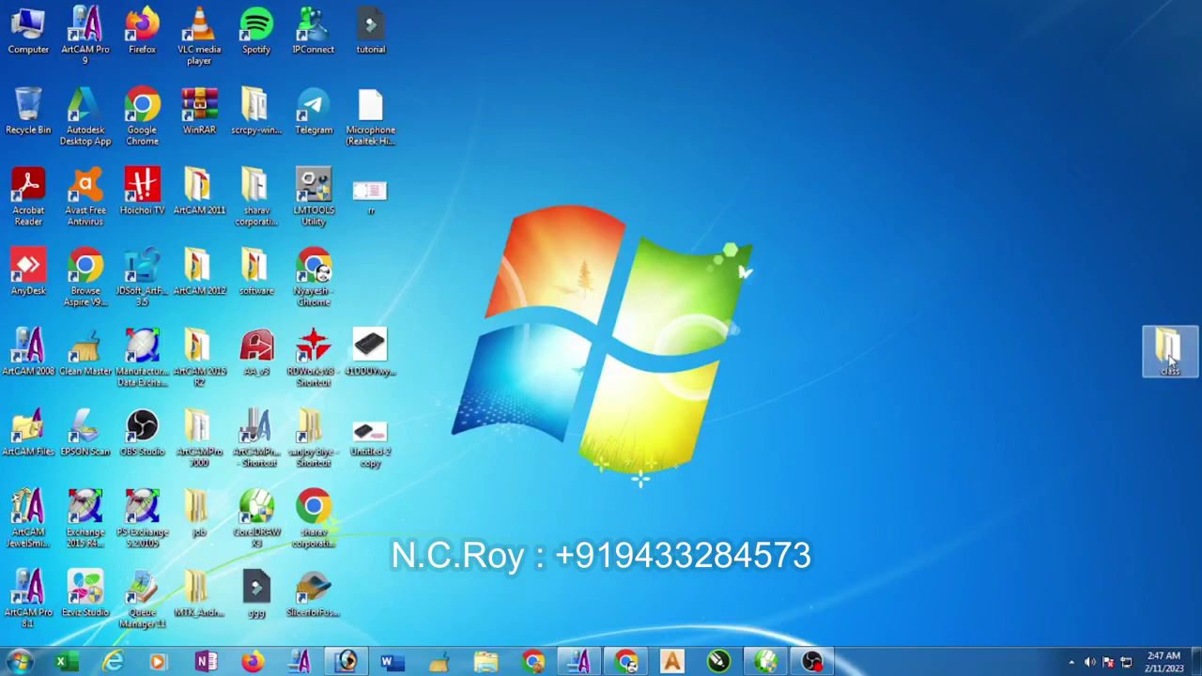
double_click(1172, 353)
double_click(173, 108)
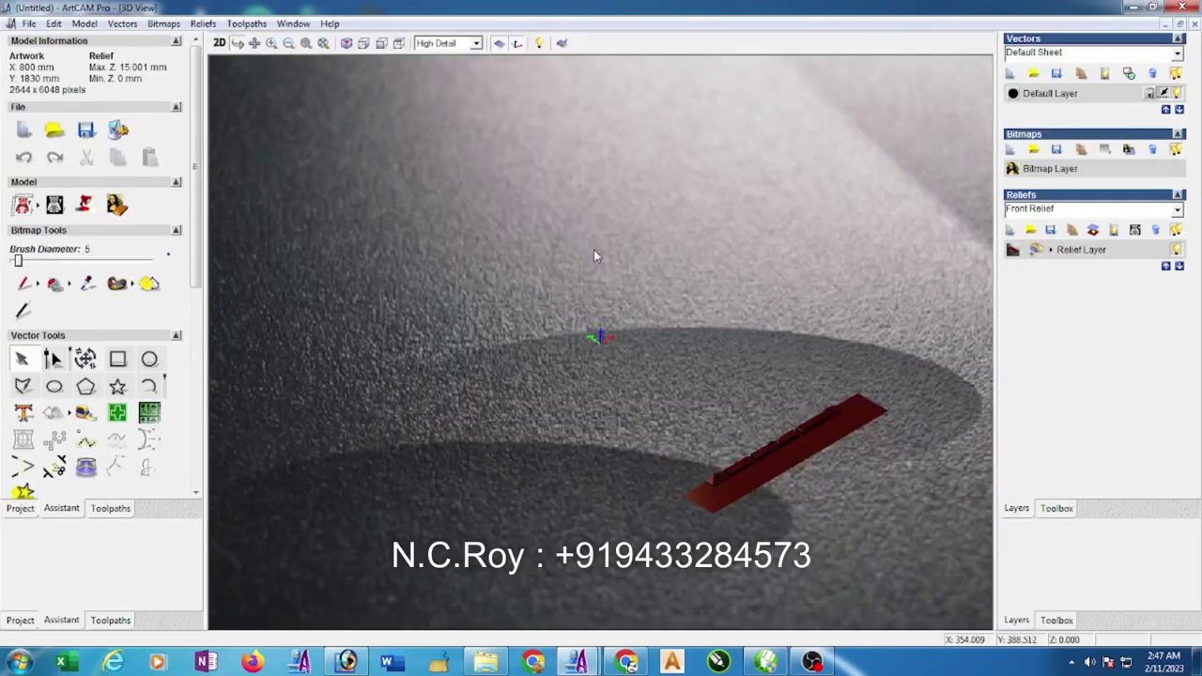
Orbit the 166(2) (1) door relief in 3D, then return to the rectangle drawing.
mouse_move(594, 254)
left_mouse_down()
mouse_move(529, 456)
mouse_move(588, 429)
left_mouse_up()
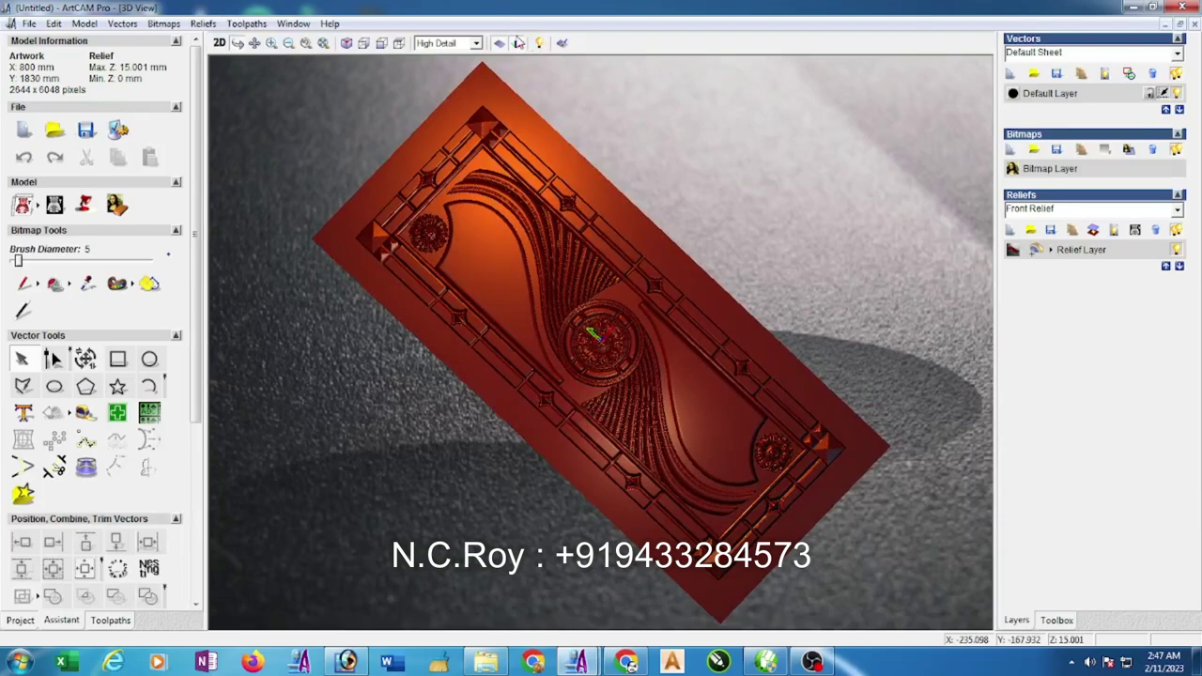
left_click(1132, 7)
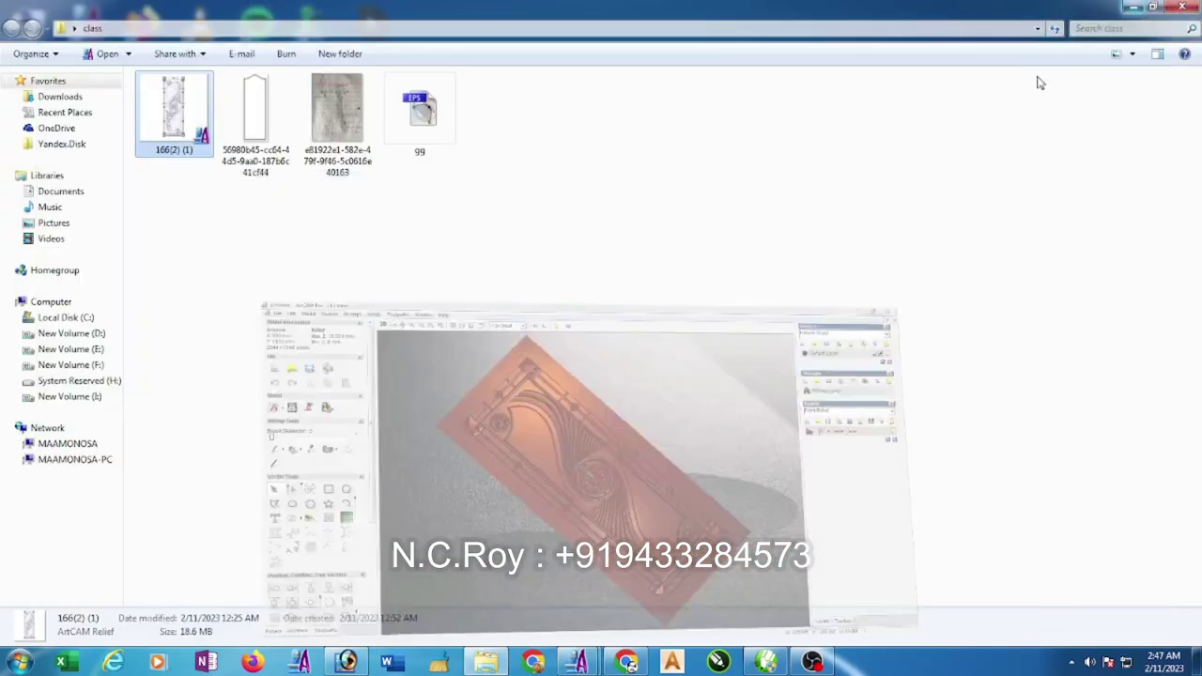
mouse_move(576, 662)
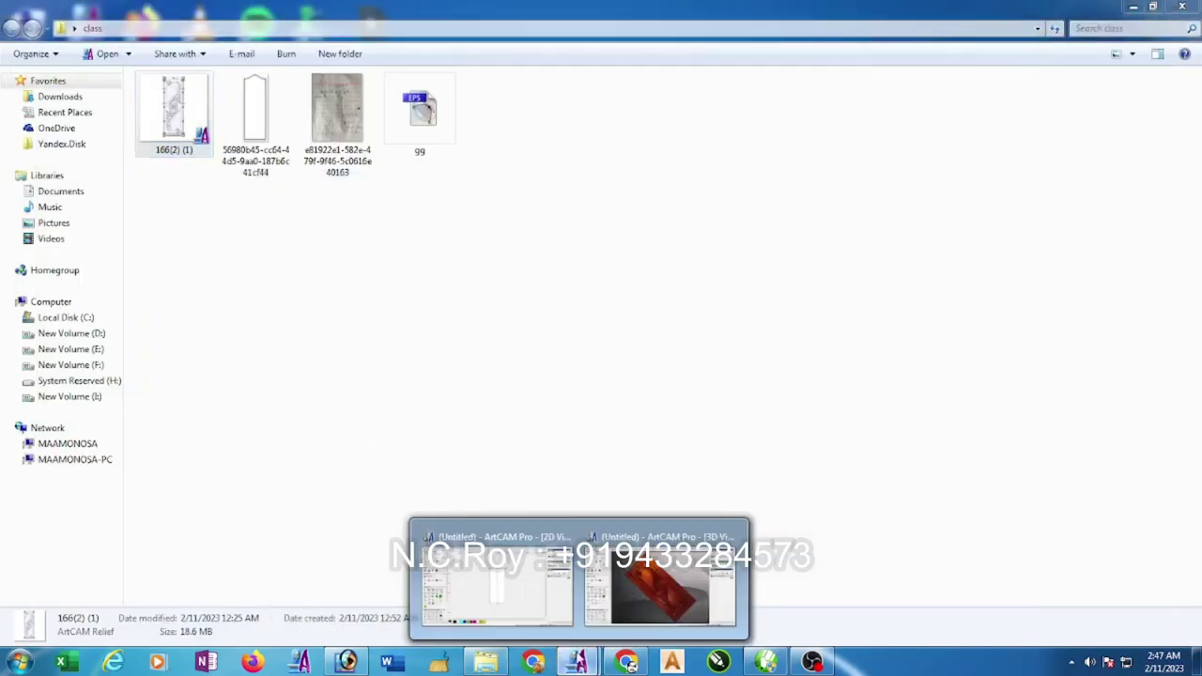
left_click(535, 568)
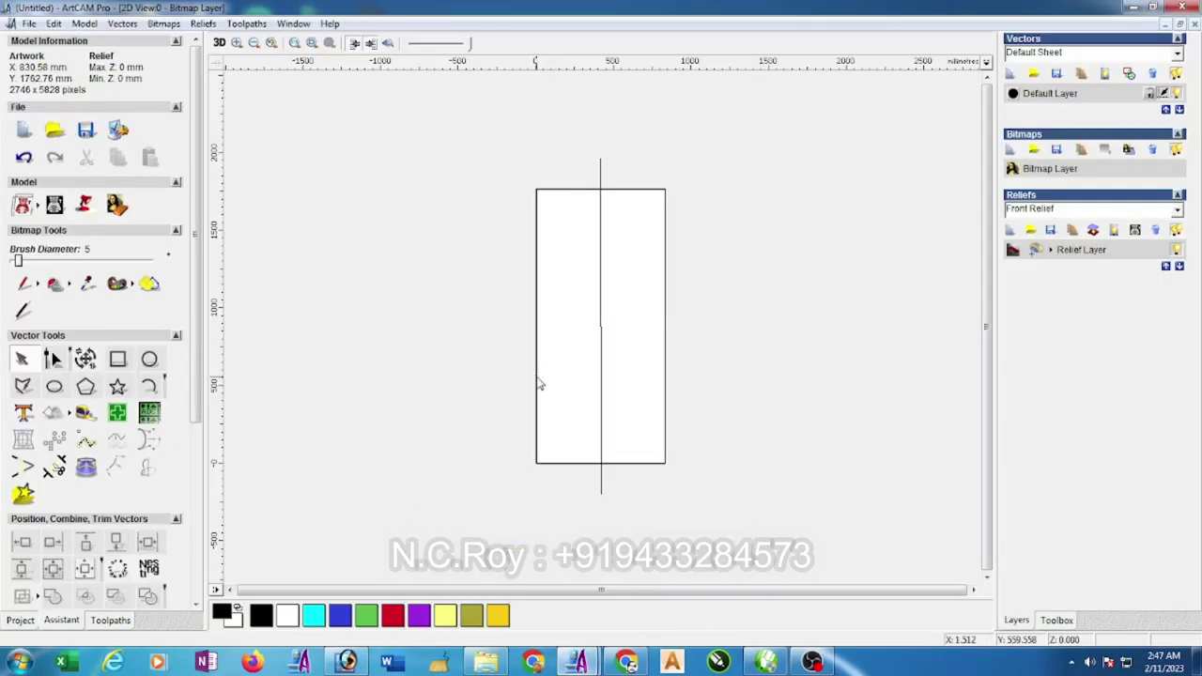
In node editing, insert a midpoint on the rectangle's top edge and lower both top corners.
left_click(537, 380)
left_click(53, 362)
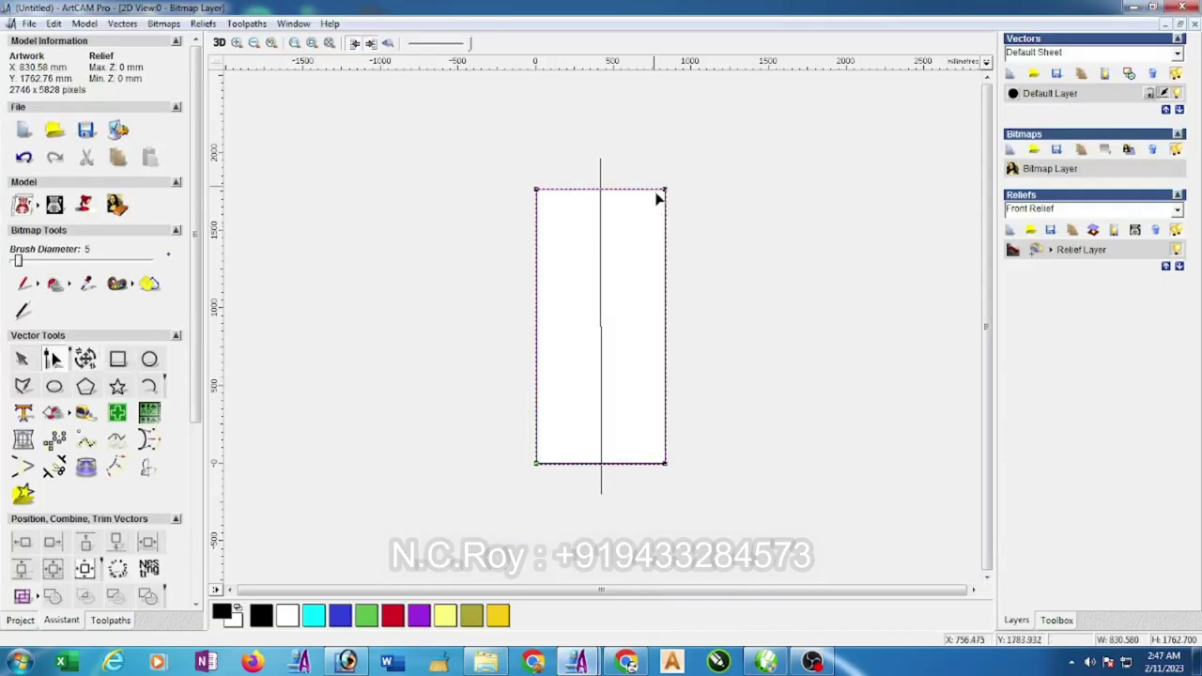
scroll(603, 193, "up", 3)
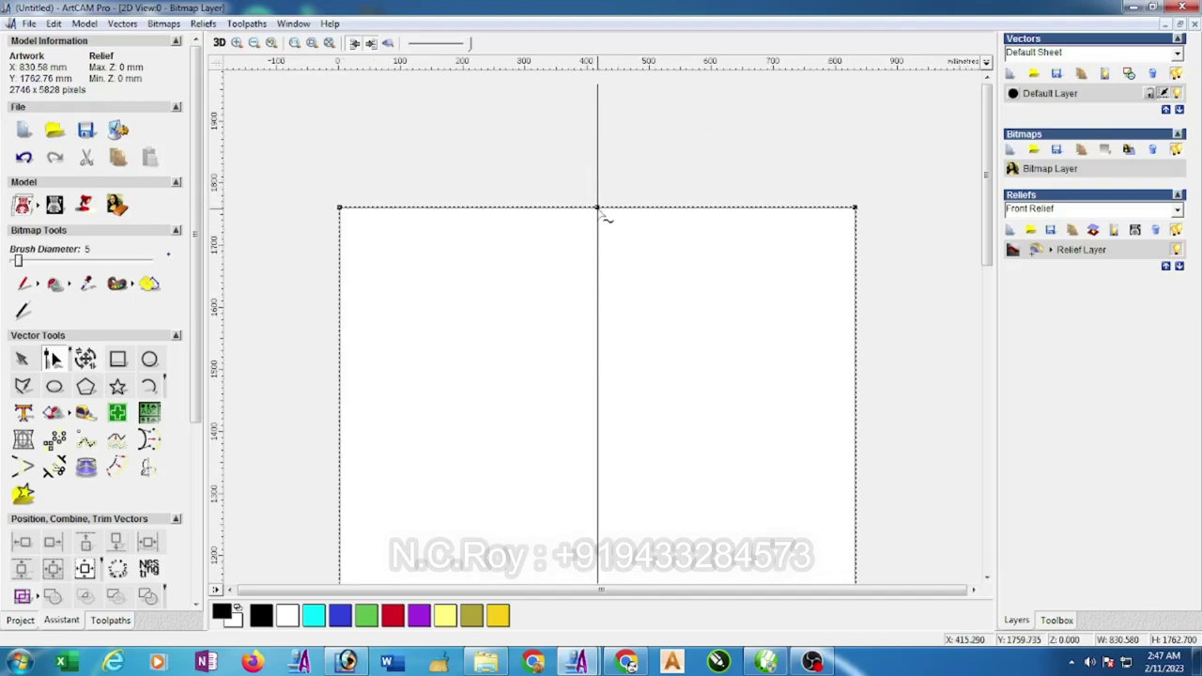
left_click(596, 206)
left_click(343, 211)
left_click(855, 207, "shift")
key("Down")
key("Down")
key("Down")
key("Down")
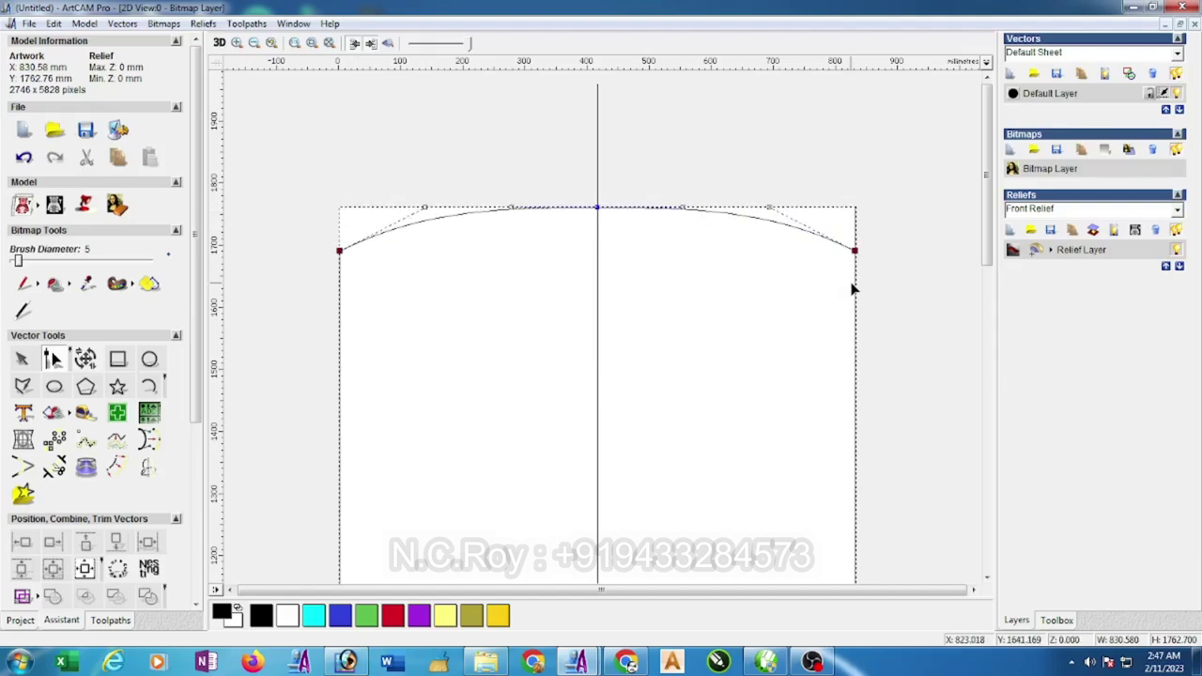
key("Down")
key("Down")
key("Down")
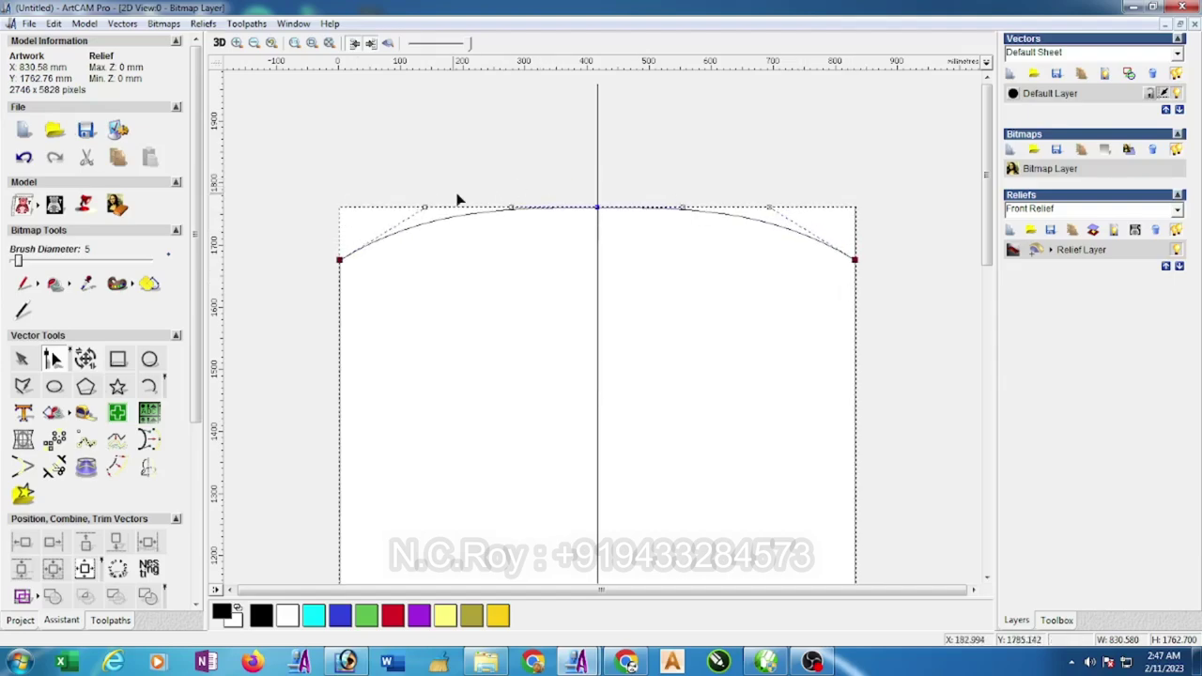
Lower the Bezier control points and arch end nodes to finish the arched top, then select it.
left_click(424, 206)
left_click_drag(742, 176, 772, 222, "shift")
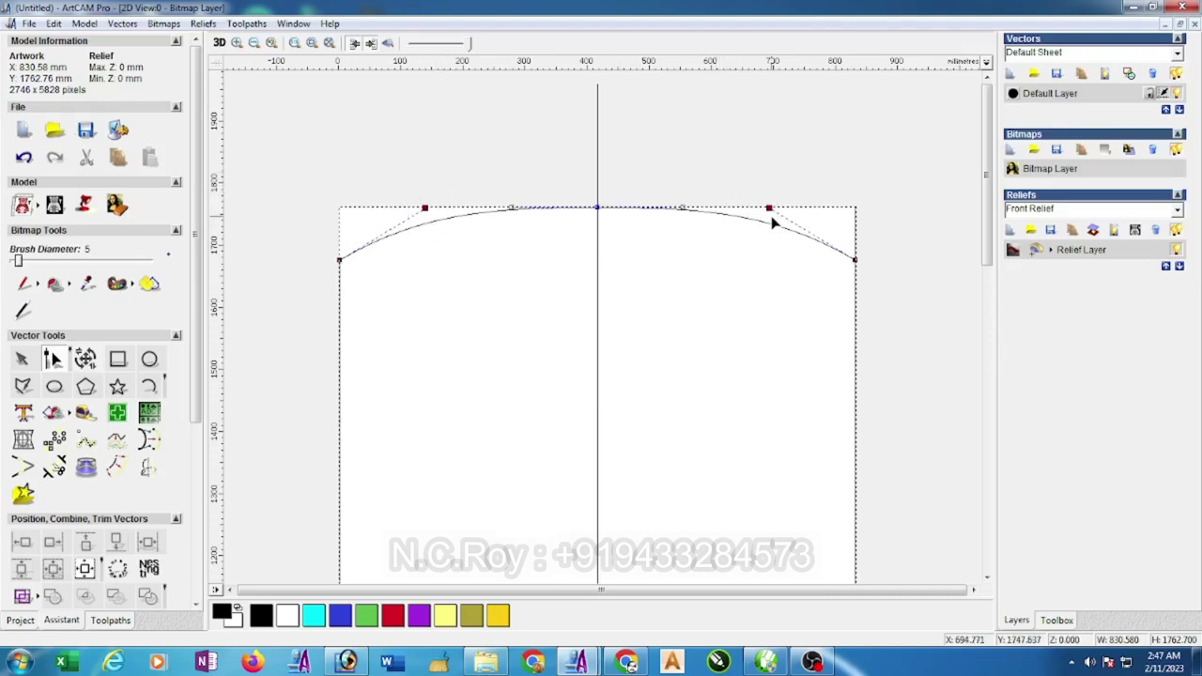
key("Down")
key("Down")
key("Down")
key("Down")
key("Down")
key("Down")
key("Down")
key("Down")
key("Down")
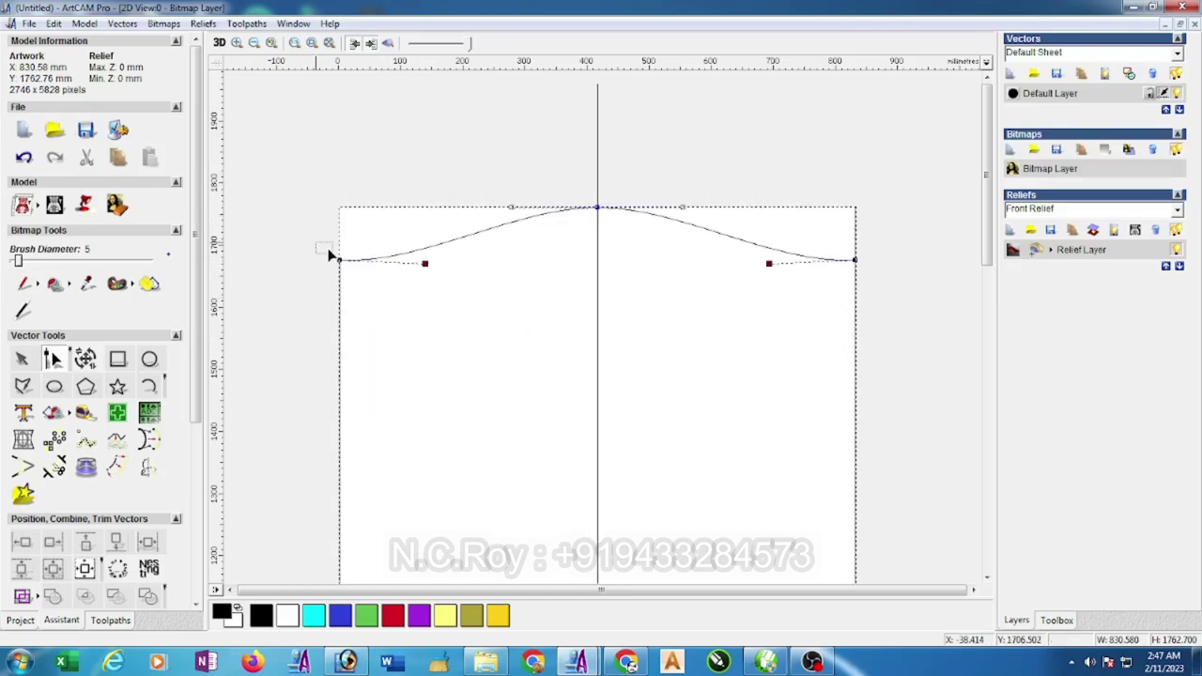
left_click(339, 260)
left_click(854, 260, "shift")
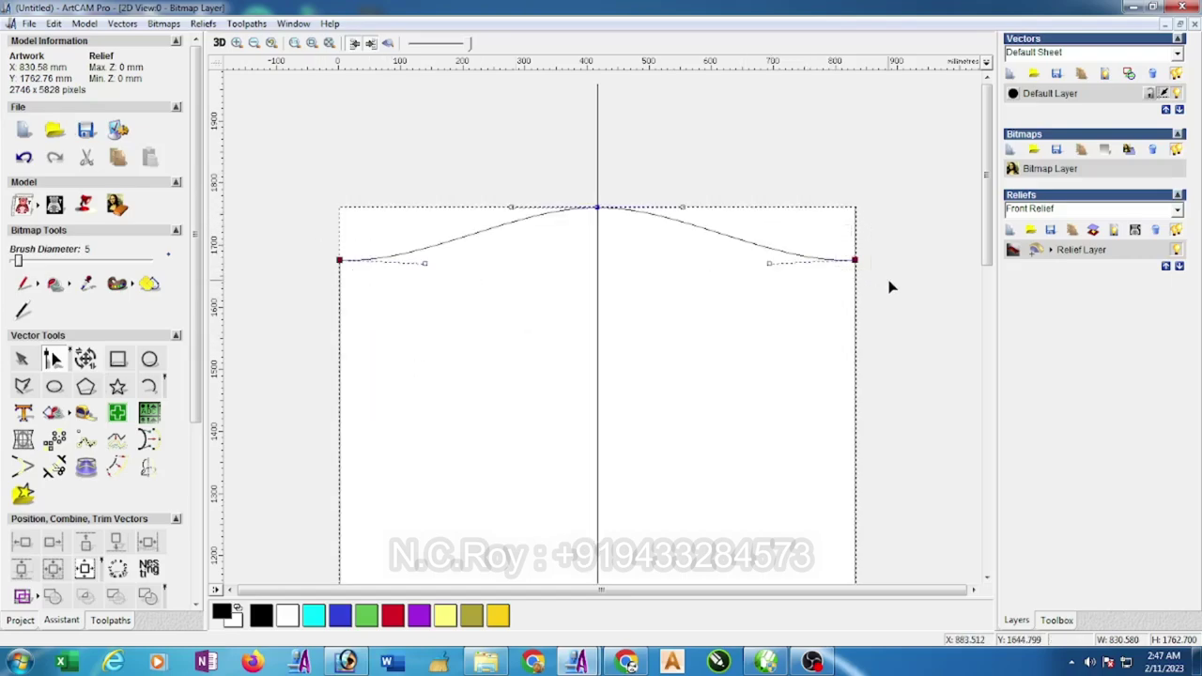
key("Down")
key("Down")
key("Down")
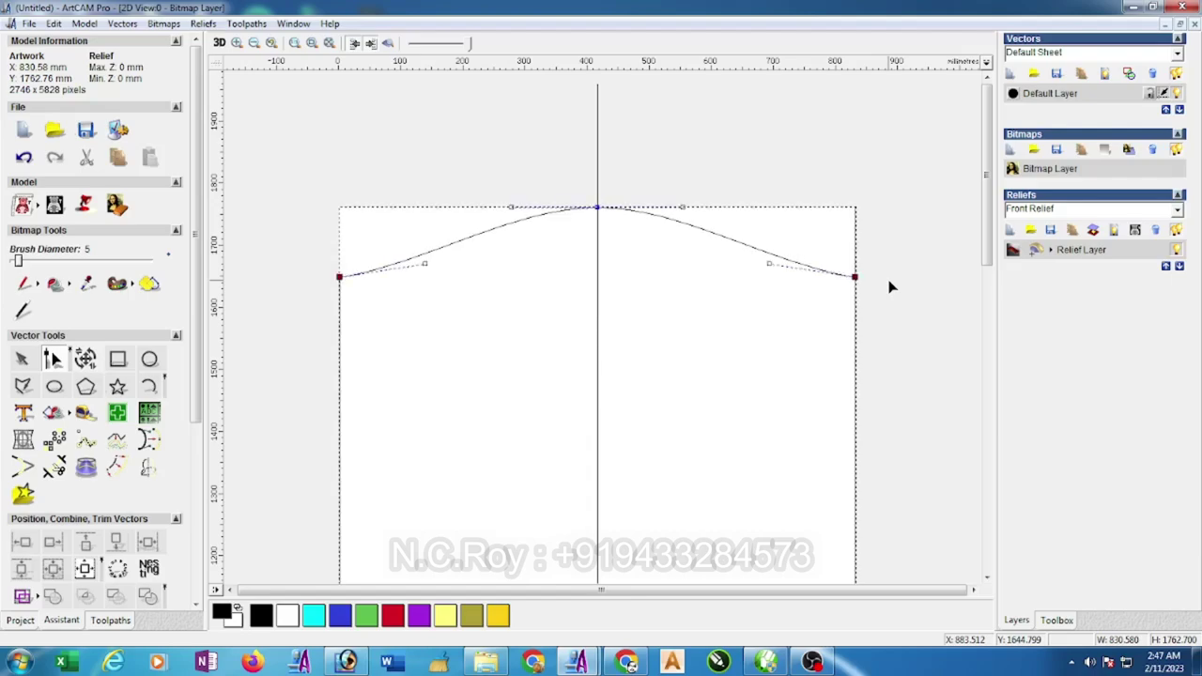
left_click(781, 165)
scroll(801, 290, "down", 2)
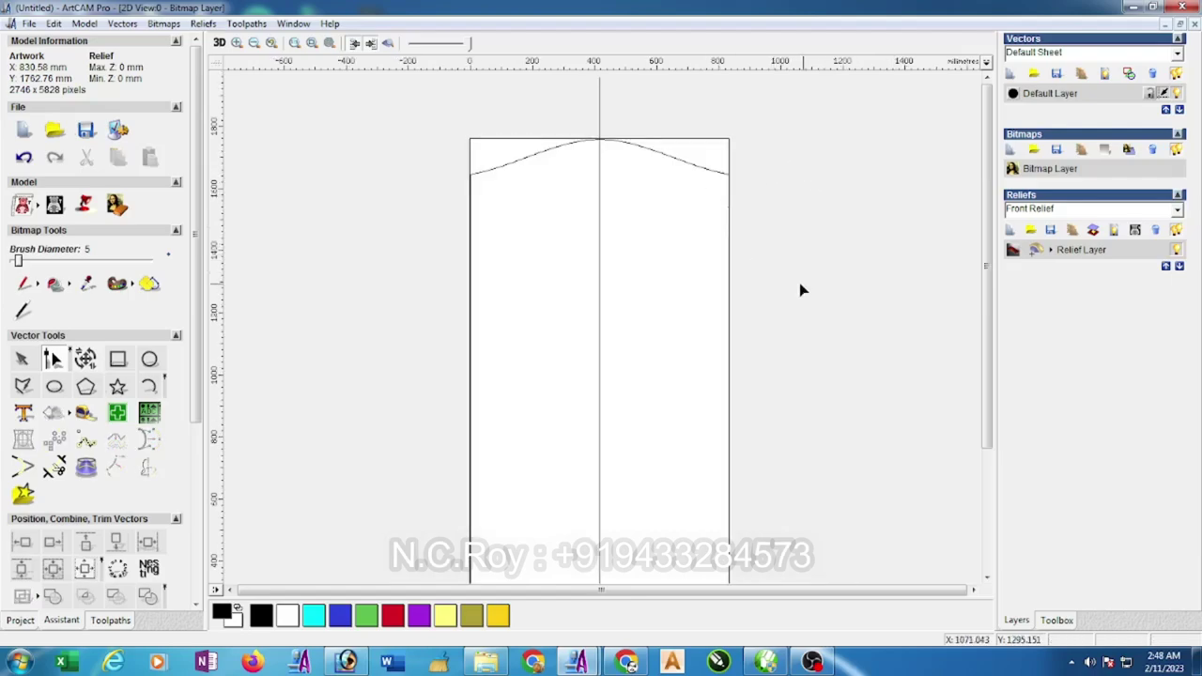
left_click(525, 162)
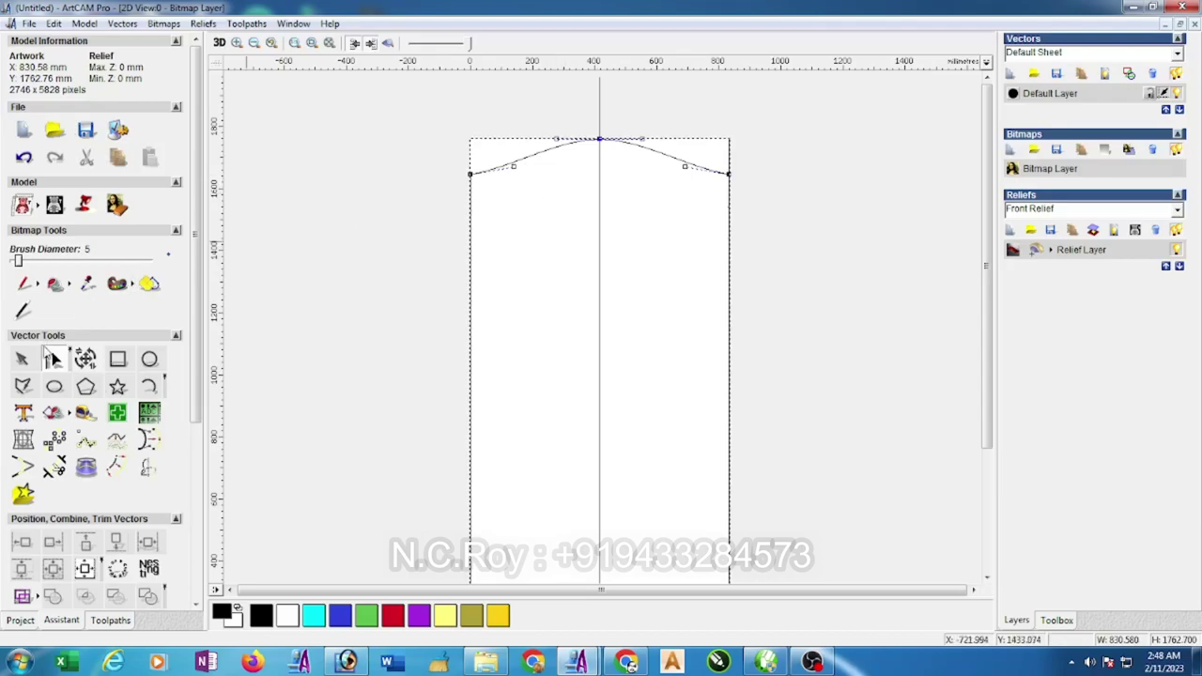
left_click(21, 359)
Offset the arched door outline 30 mm inwards with sharp corners.
left_click(116, 467)
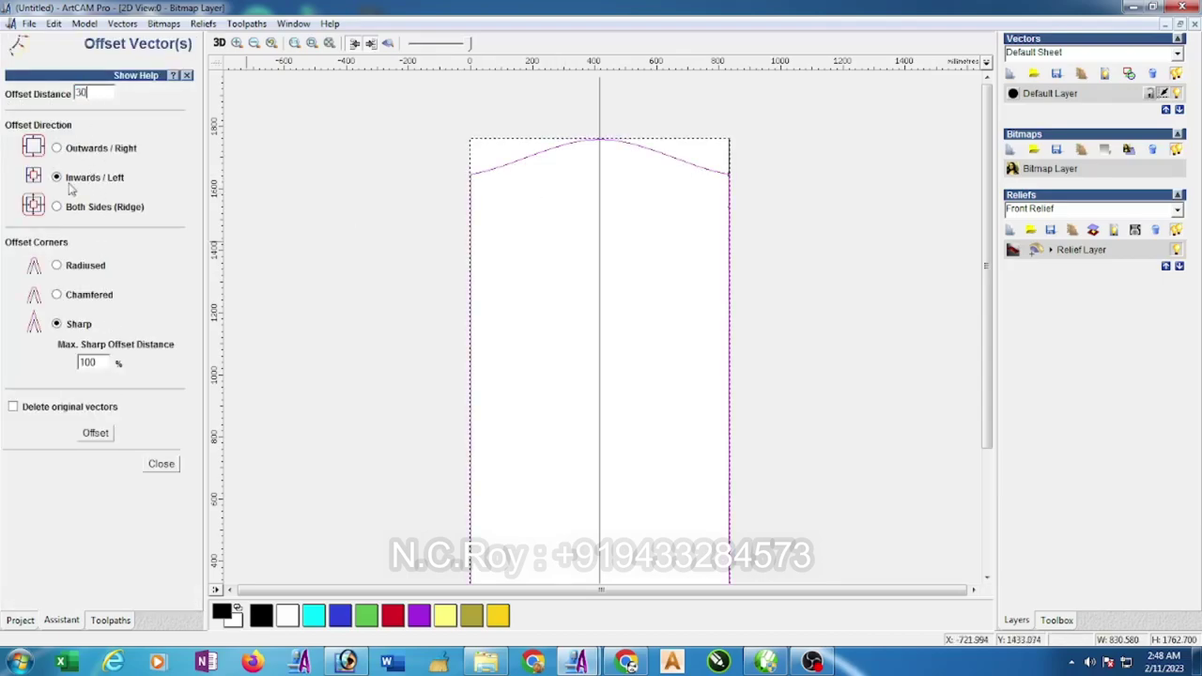
left_click(95, 434)
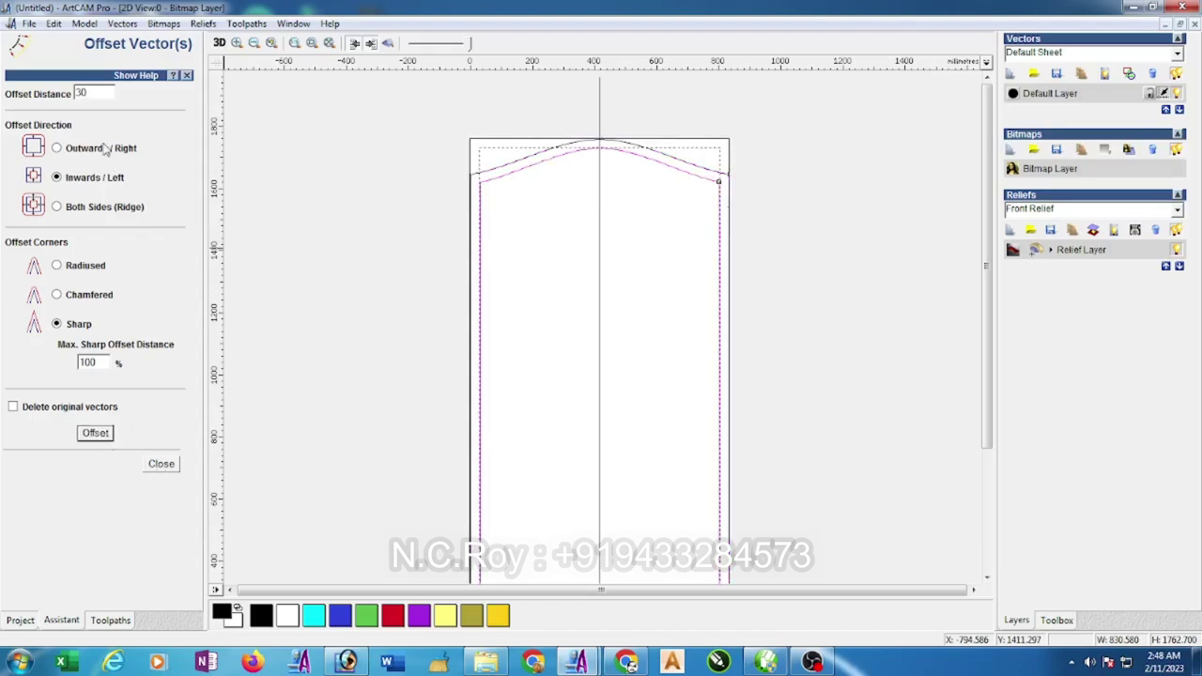
left_click(93, 92)
left_click(95, 435)
left_click(160, 464)
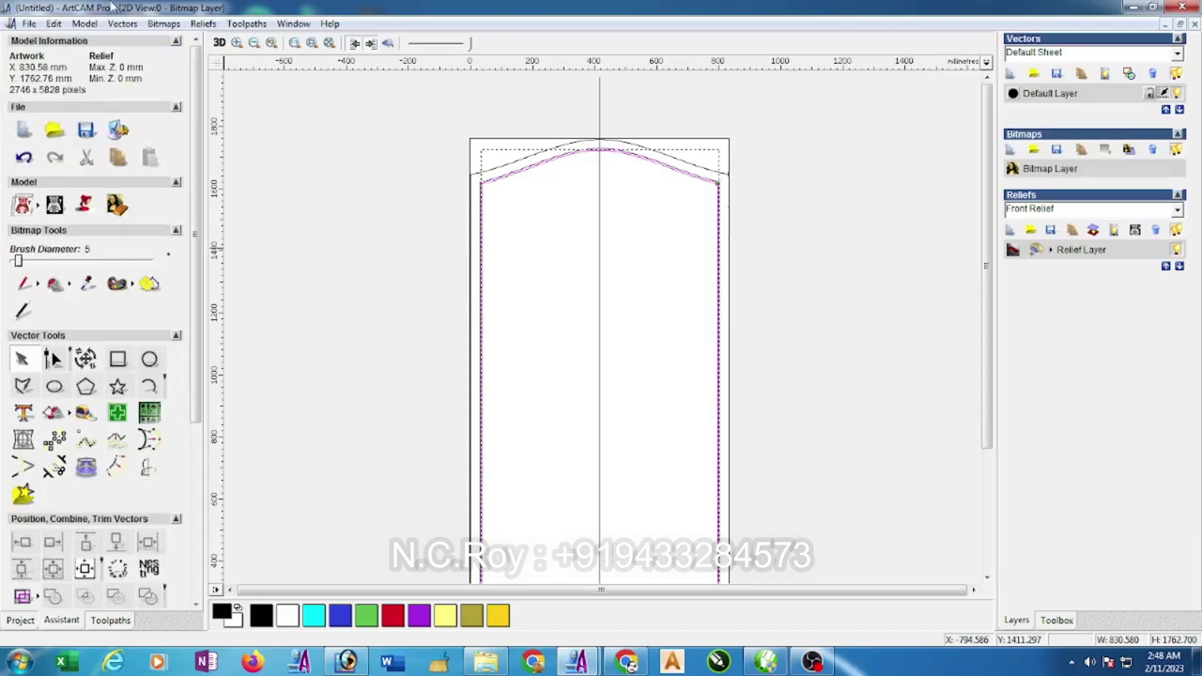
Import the carved door relief file from the Desktop class folder via Reliefs > Import.
left_click(204, 24)
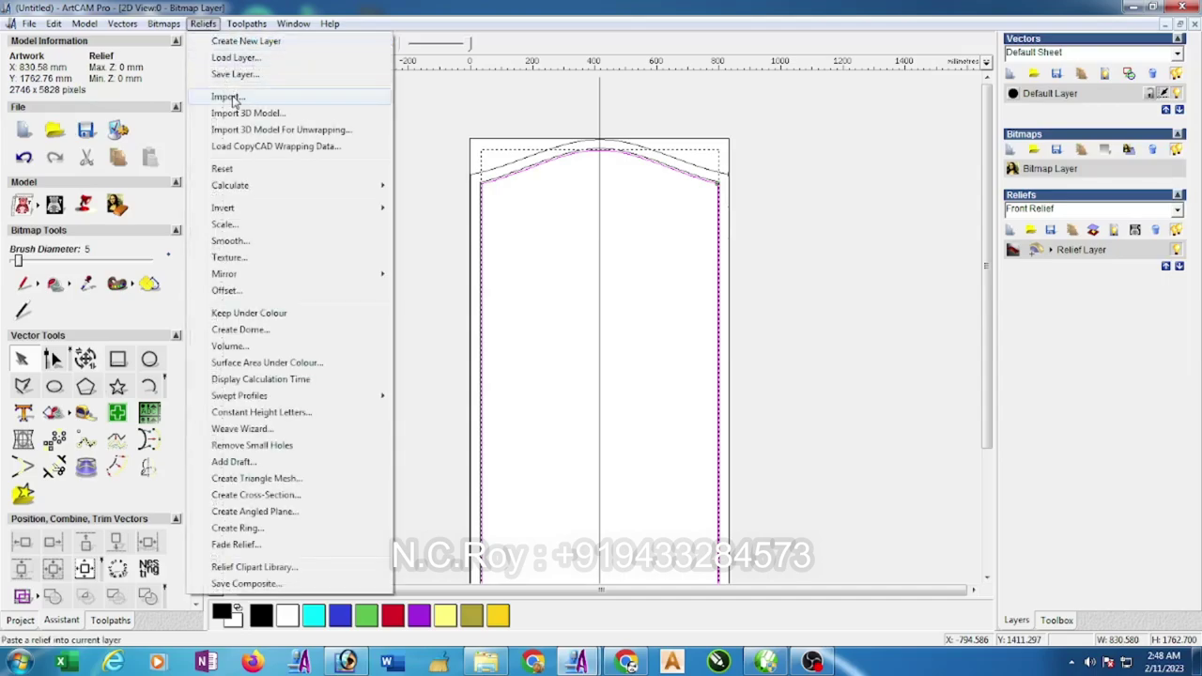
left_click(227, 95)
left_click_drag(606, 186, 989, 160)
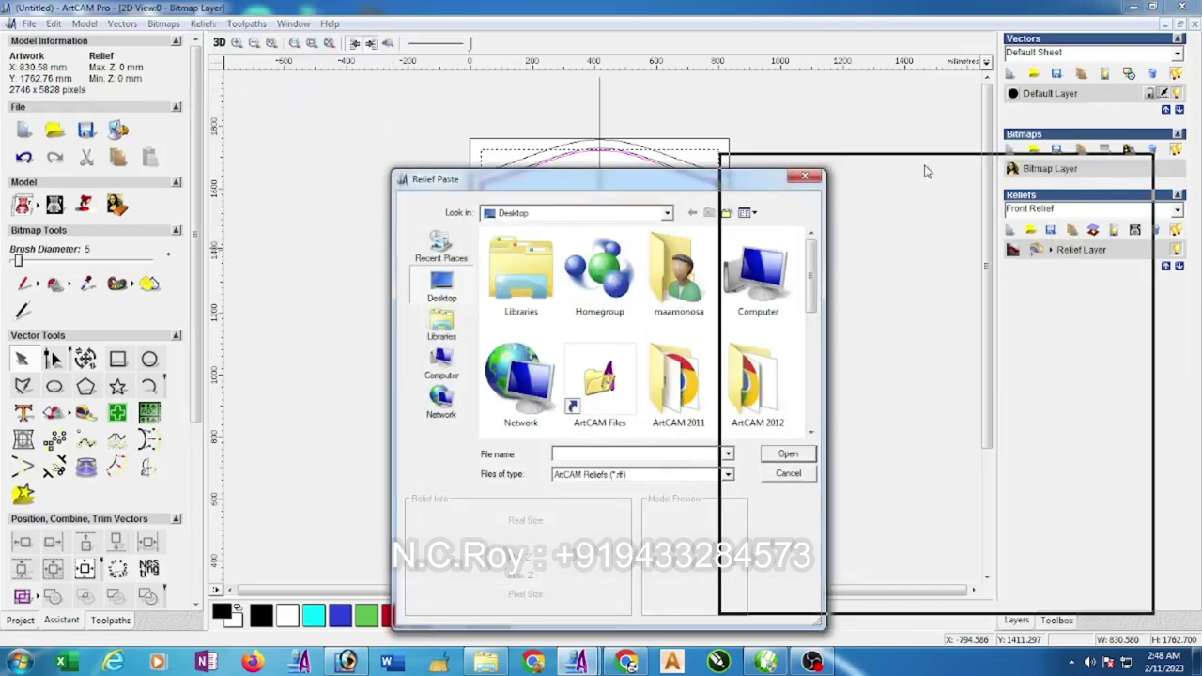
scroll(1079, 349, "down", 5)
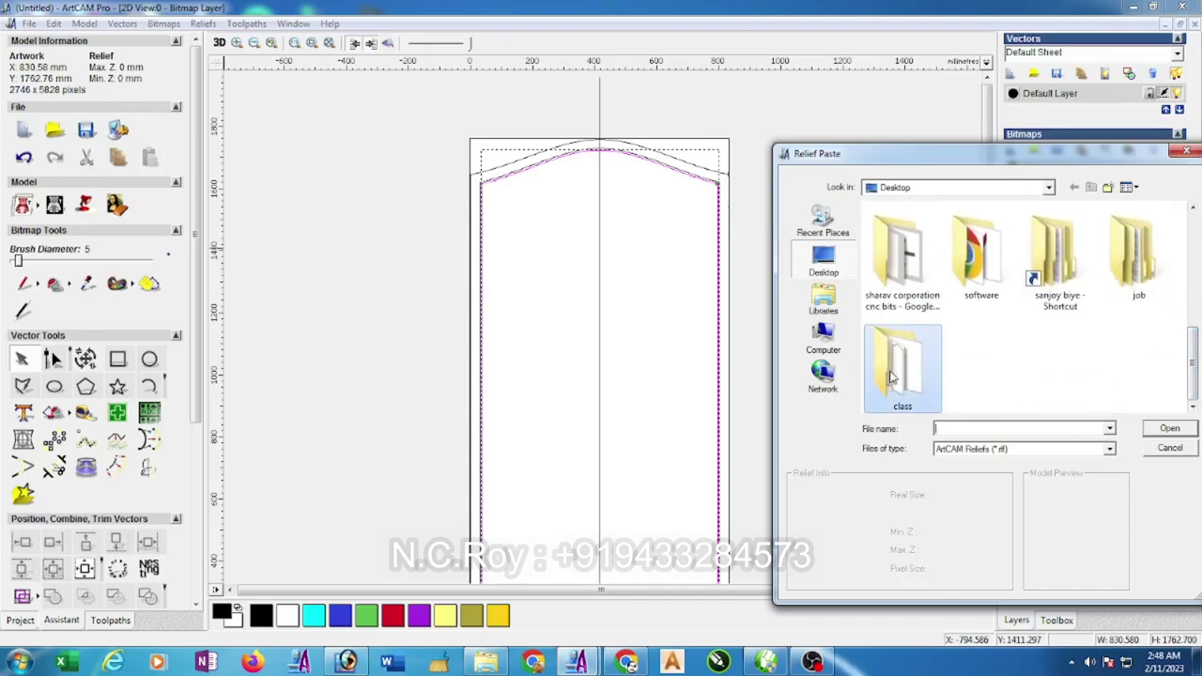
double_click(900, 371)
double_click(902, 263)
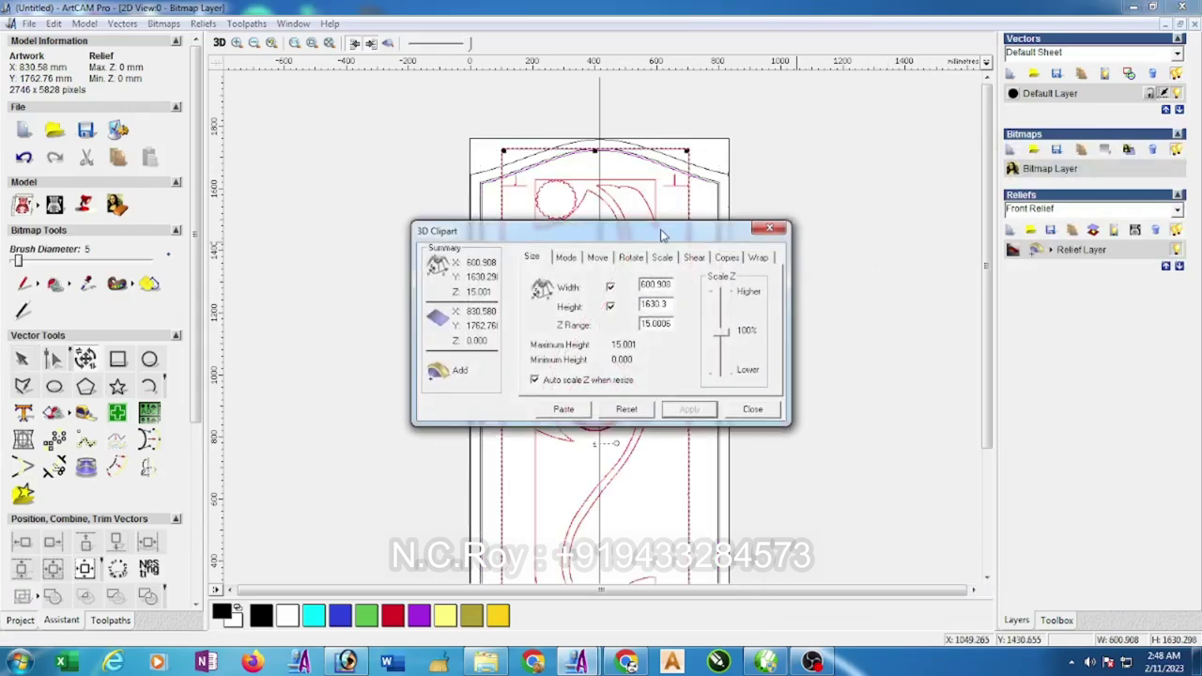
Read the inner door outline's exact width and height in Transform Vector(s).
left_click_drag(663, 234, 324, 271)
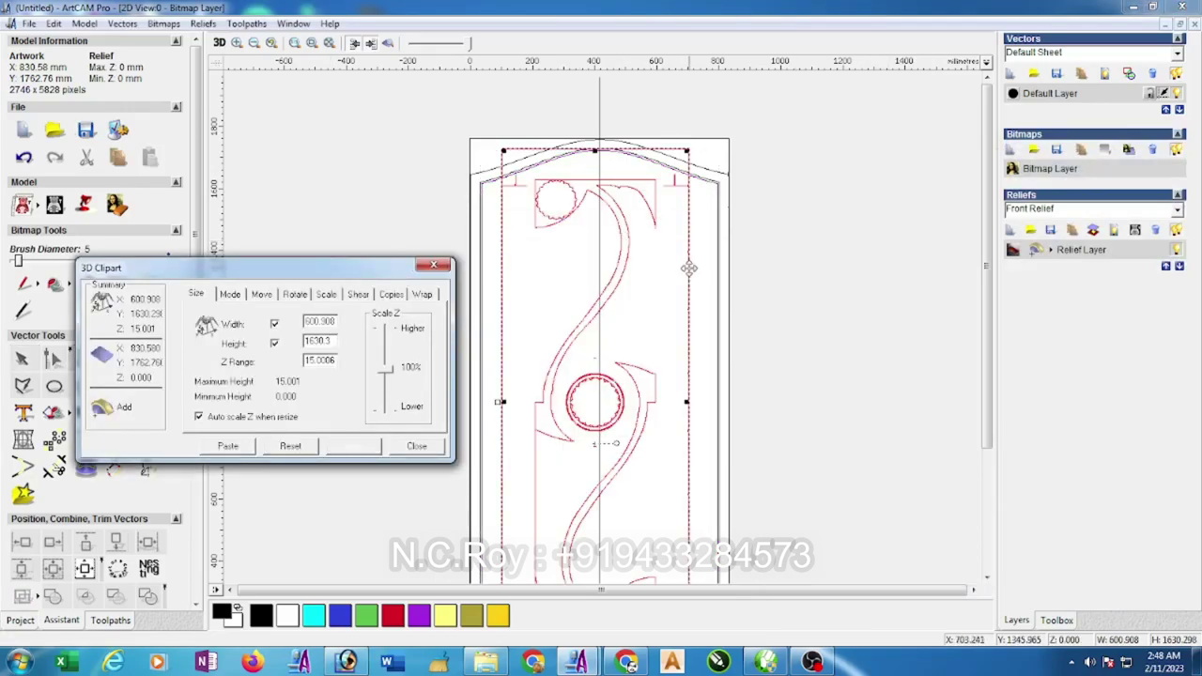
left_click_drag(685, 272, 936, 285)
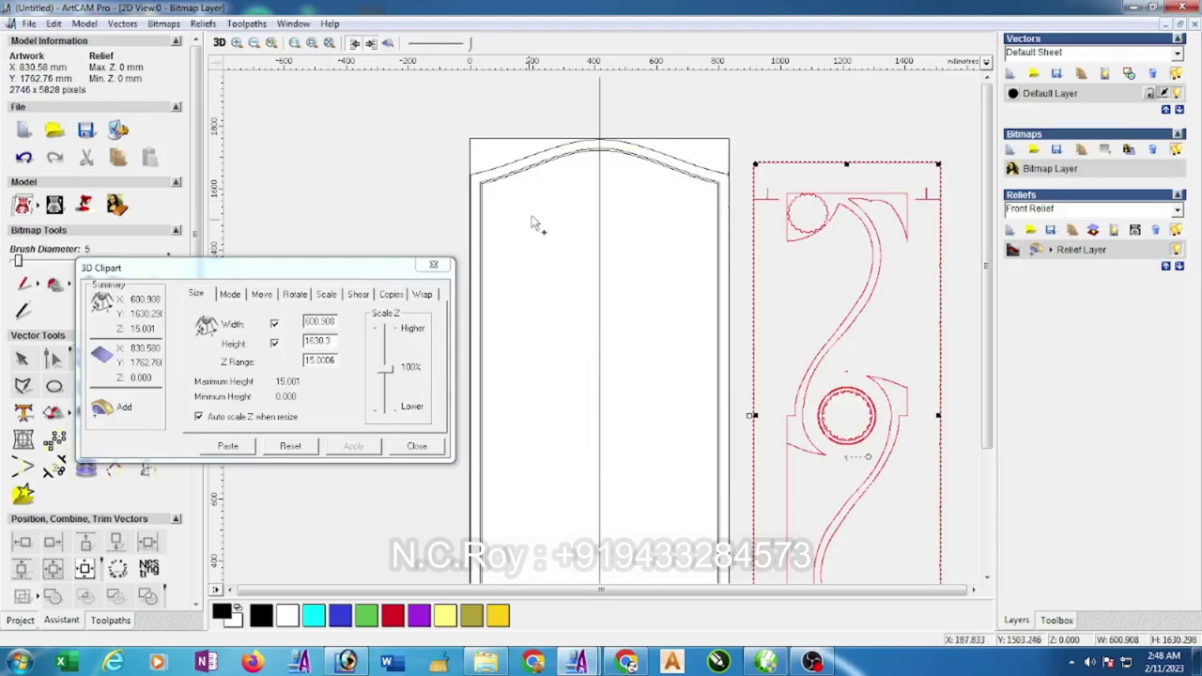
left_click(482, 225)
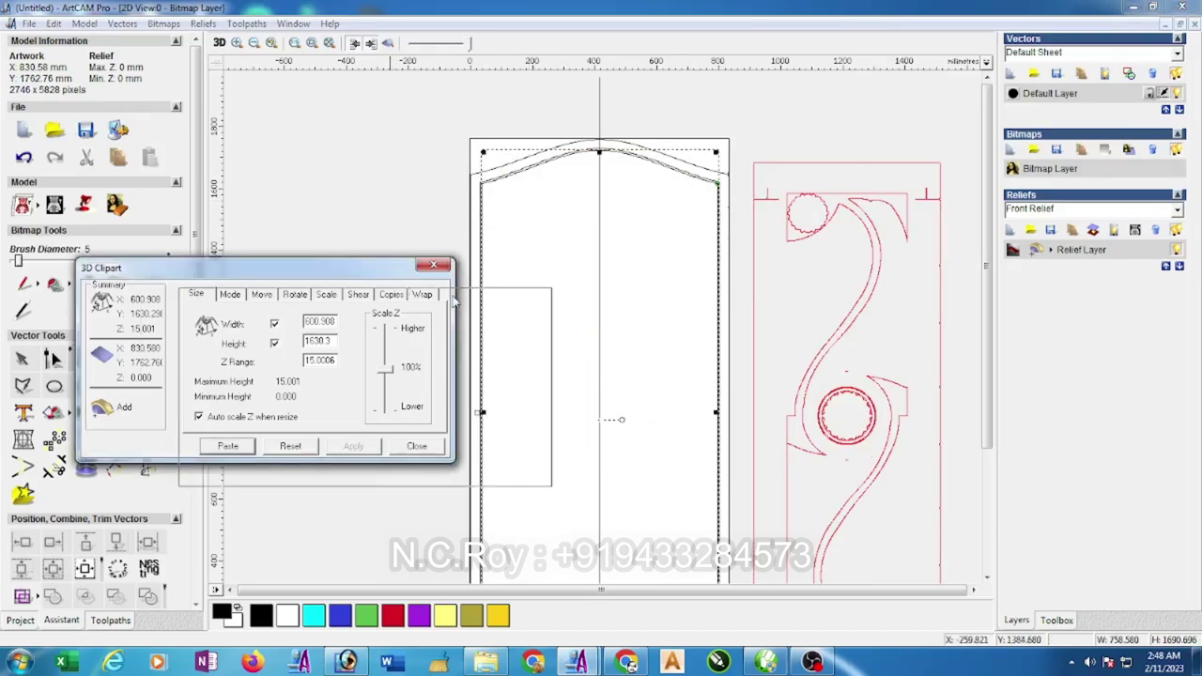
left_click(86, 362)
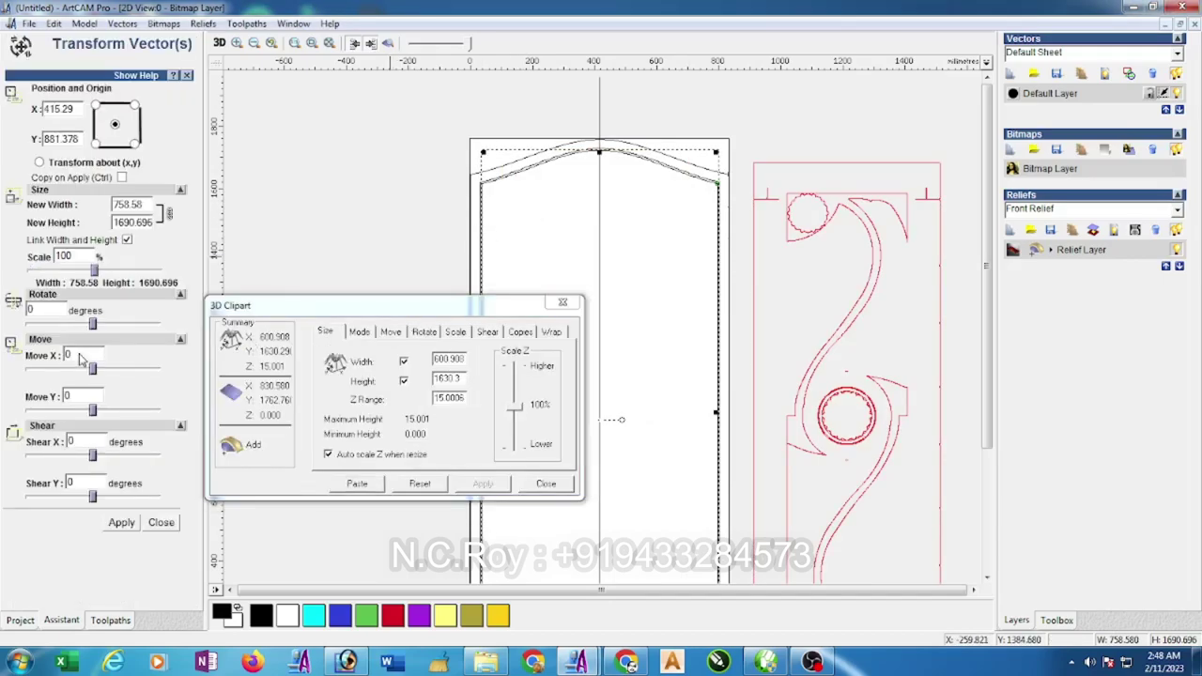
Resize the clipart to 758.58 mm wide by 1690.7 mm high.
left_click_drag(468, 358, 357, 365)
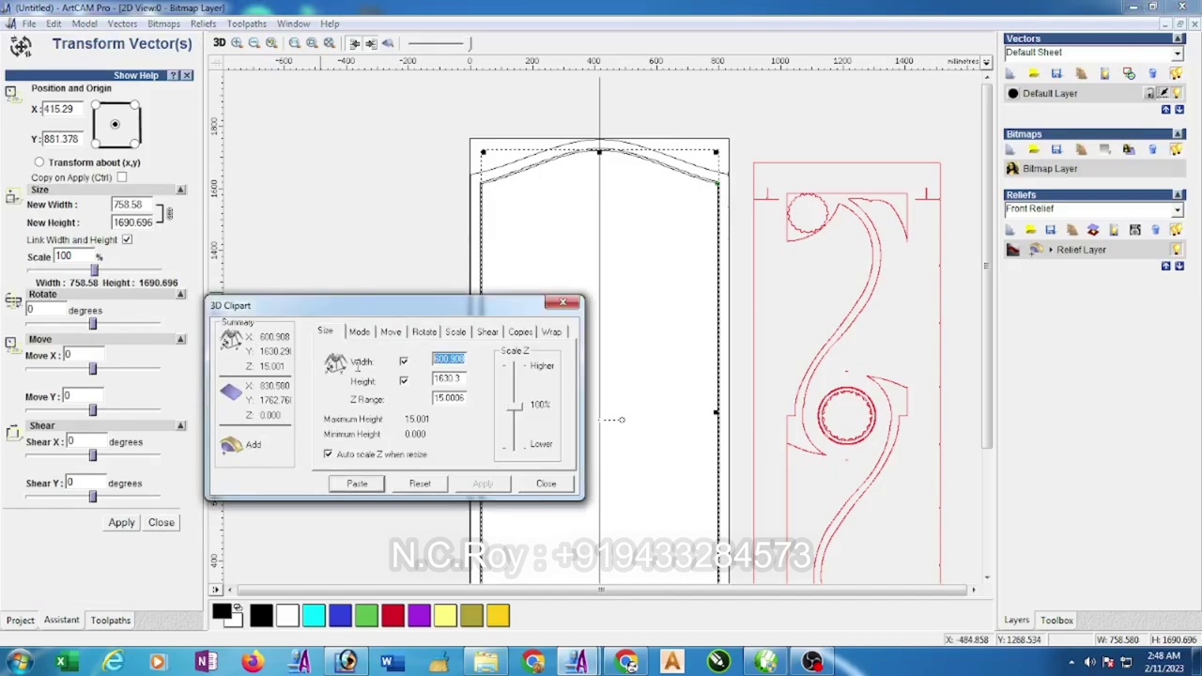
type("758.58")
left_click_drag(463, 378, 363, 380)
type("16")
left_click(485, 485)
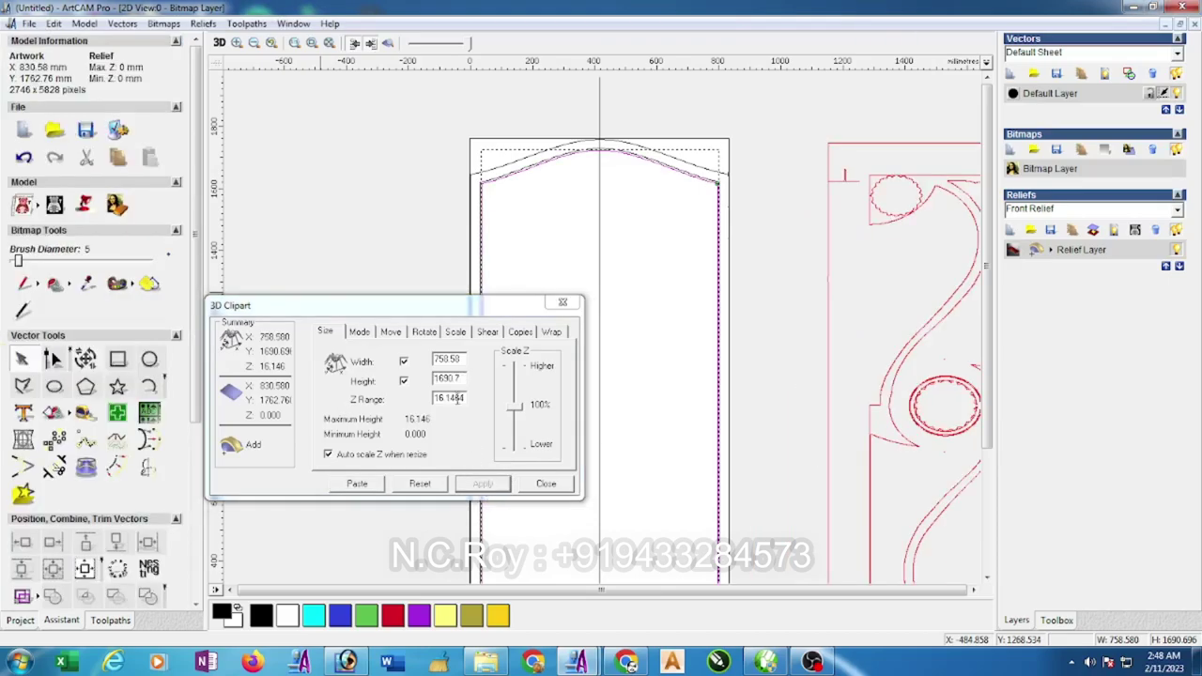
Set the clipart's Z range to 15 mm and reselect the resized clipart outline.
left_click_drag(466, 398, 422, 402)
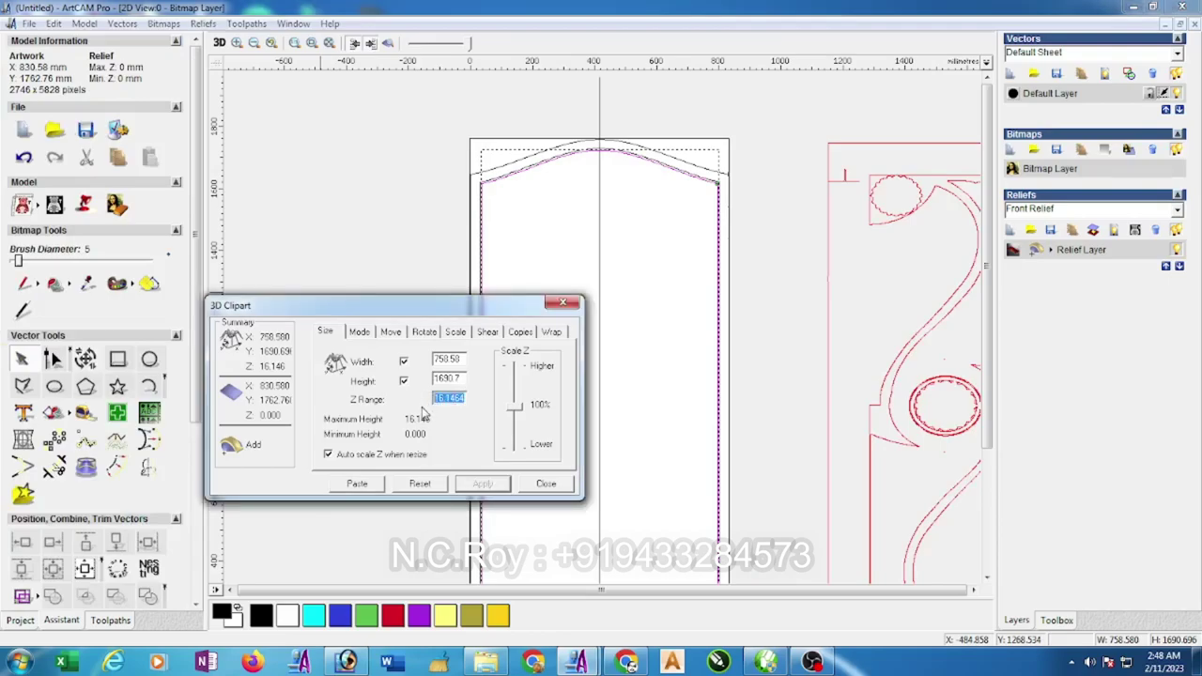
type("15")
left_click(498, 485)
left_click(331, 197)
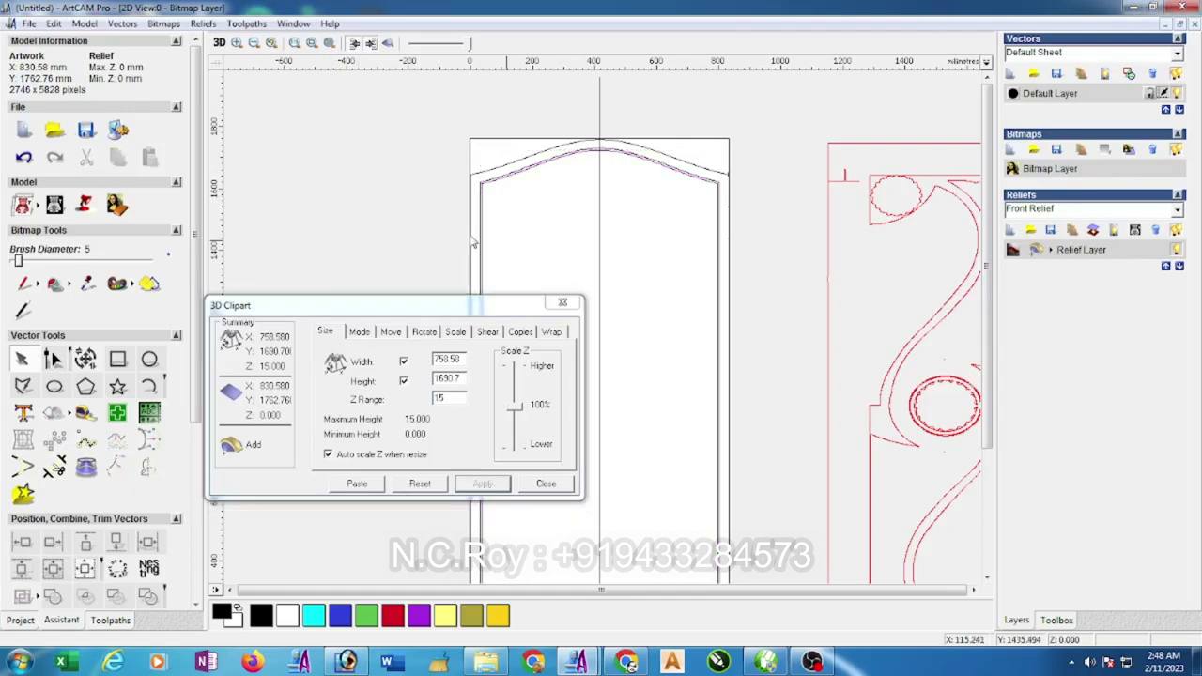
left_click(829, 308)
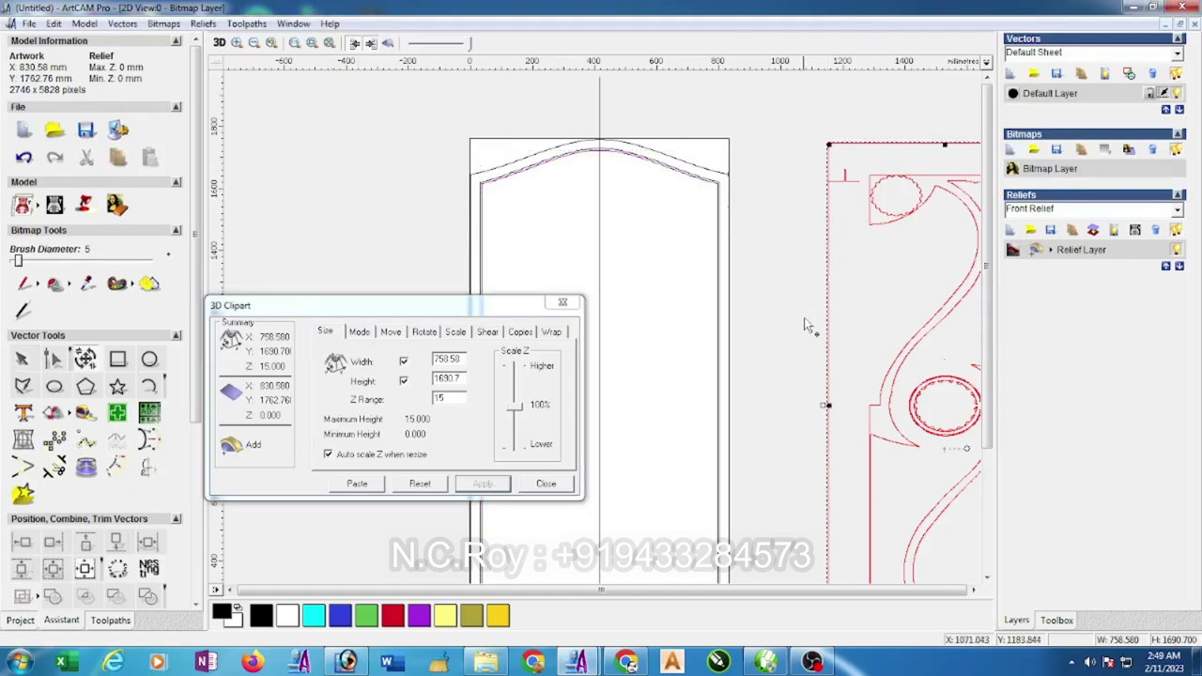
Centre the resized clipart in the door panel with F9 and zoom to check its fit.
key("F9")
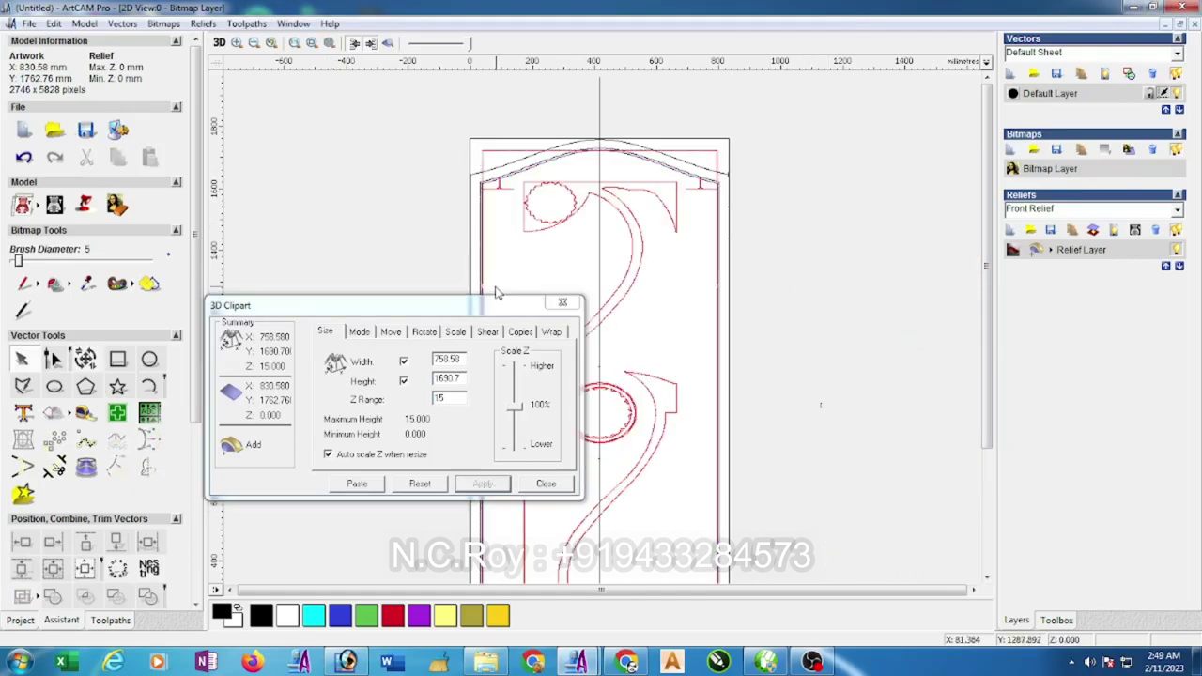
left_click_drag(498, 310, 260, 175)
scroll(602, 304, "down", 3)
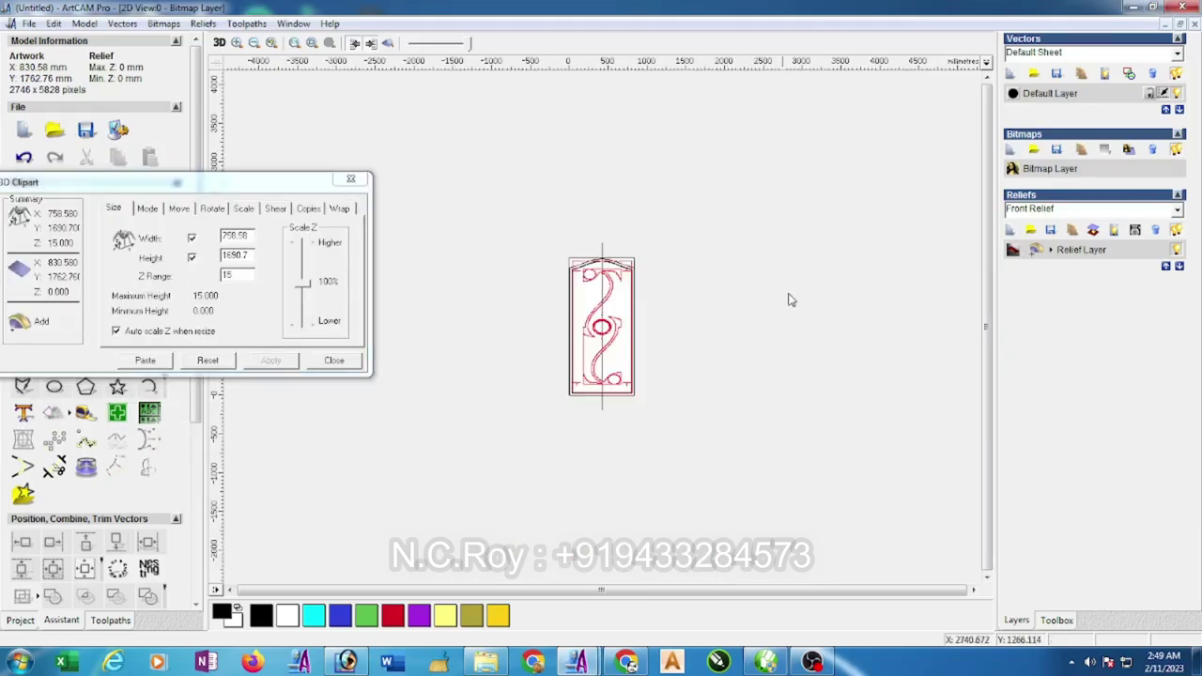
scroll(606, 375, "up", 3)
scroll(625, 394, "down", 3)
scroll(629, 278, "up", 3)
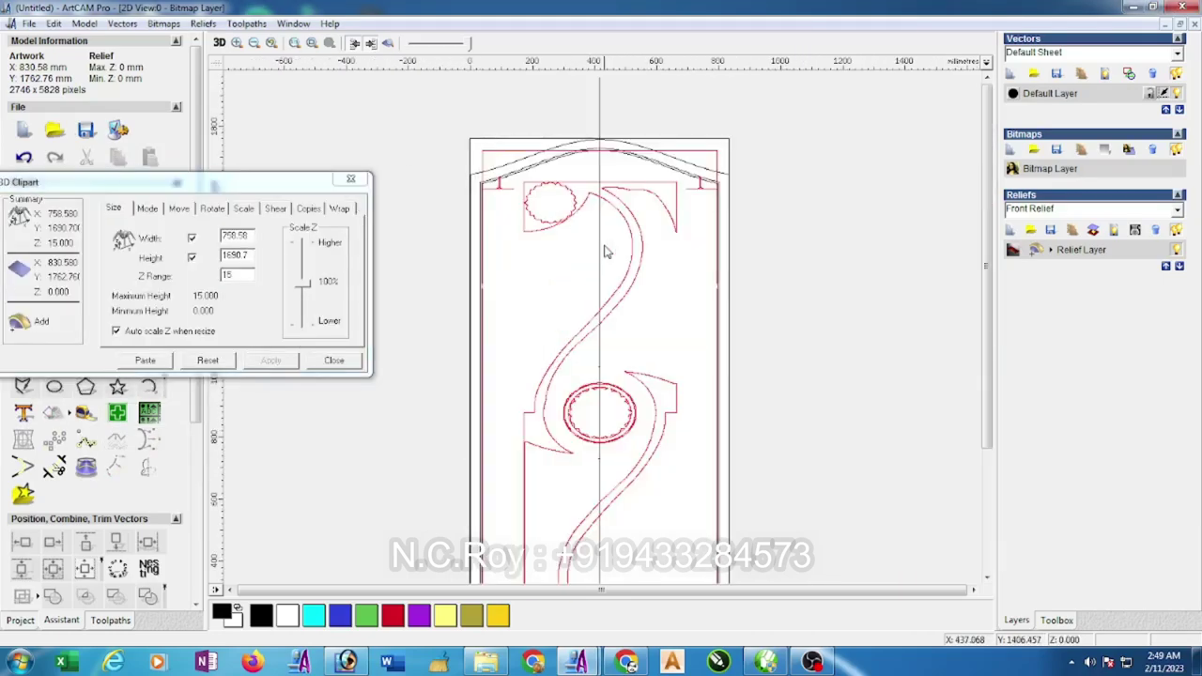
scroll(584, 220, "down", 1)
scroll(584, 220, "up", 2)
scroll(599, 174, "up", 2)
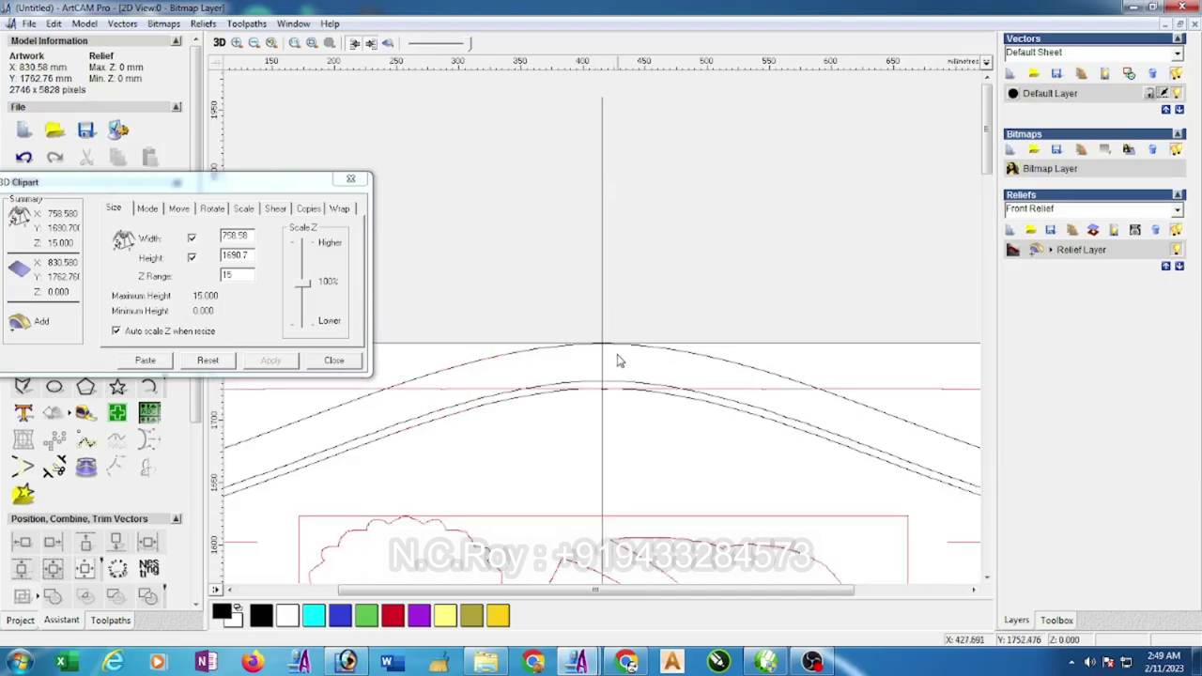
scroll(579, 401, "down", 2)
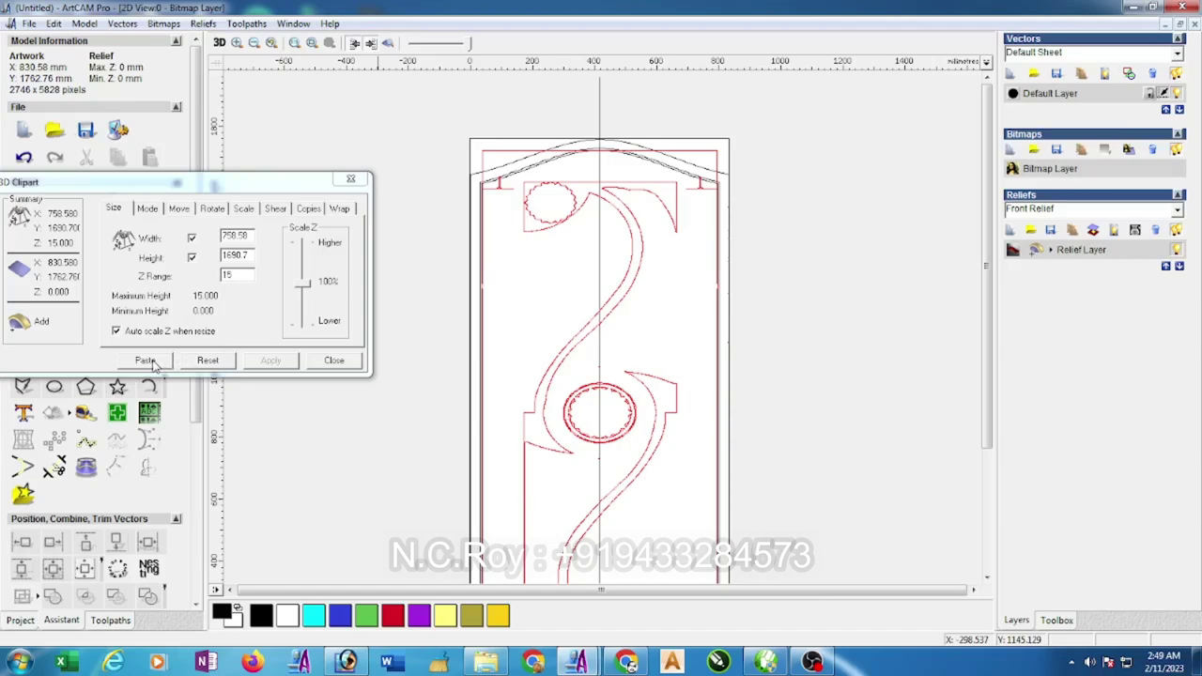
Shorten the clipart from the top to 1584.2 high, aligned with the inner frame below the arch.
left_click(153, 363)
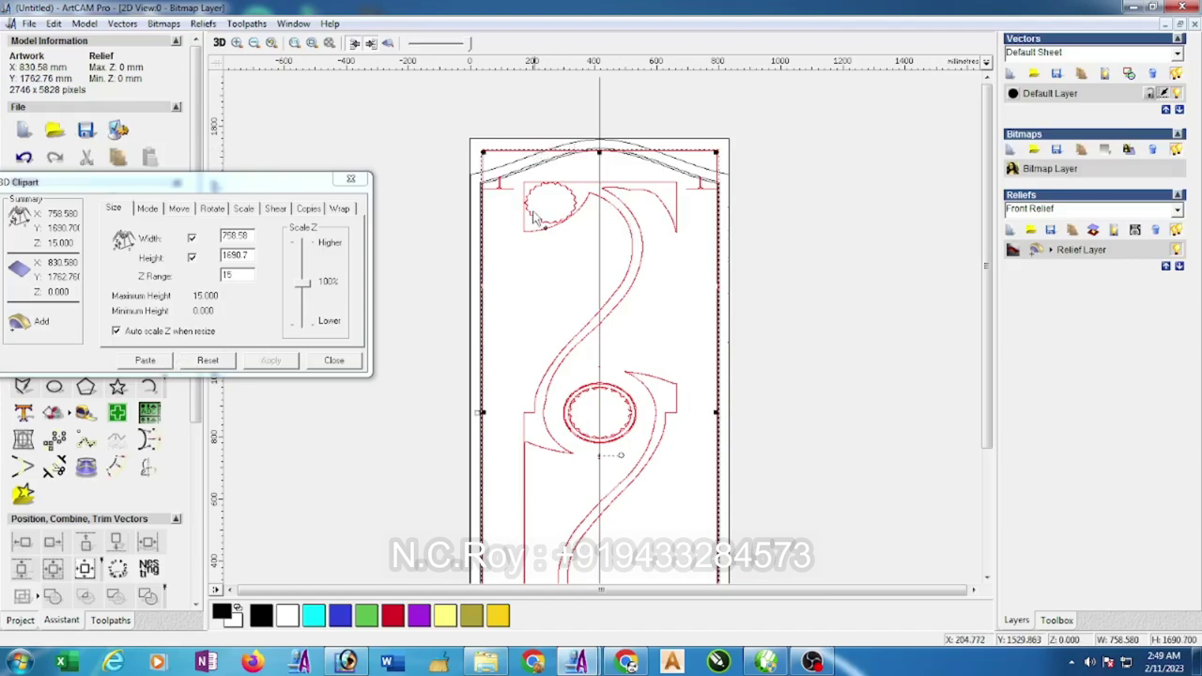
left_click_drag(599, 152, 563, 183)
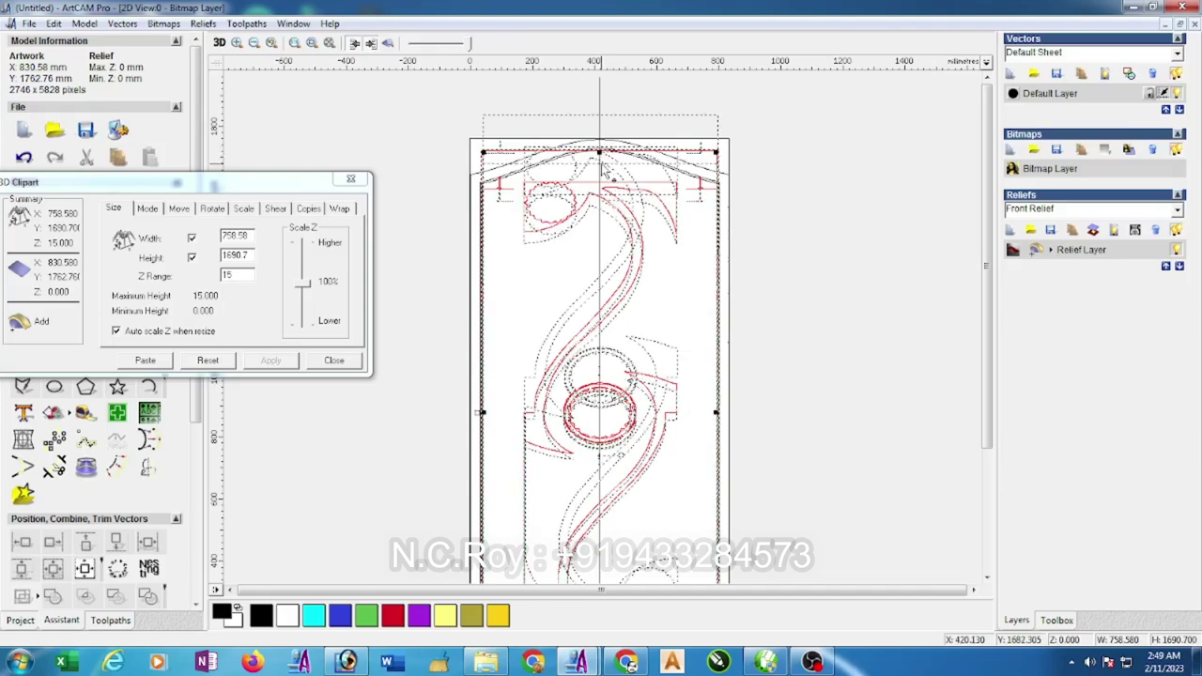
scroll(484, 196, "up", 2)
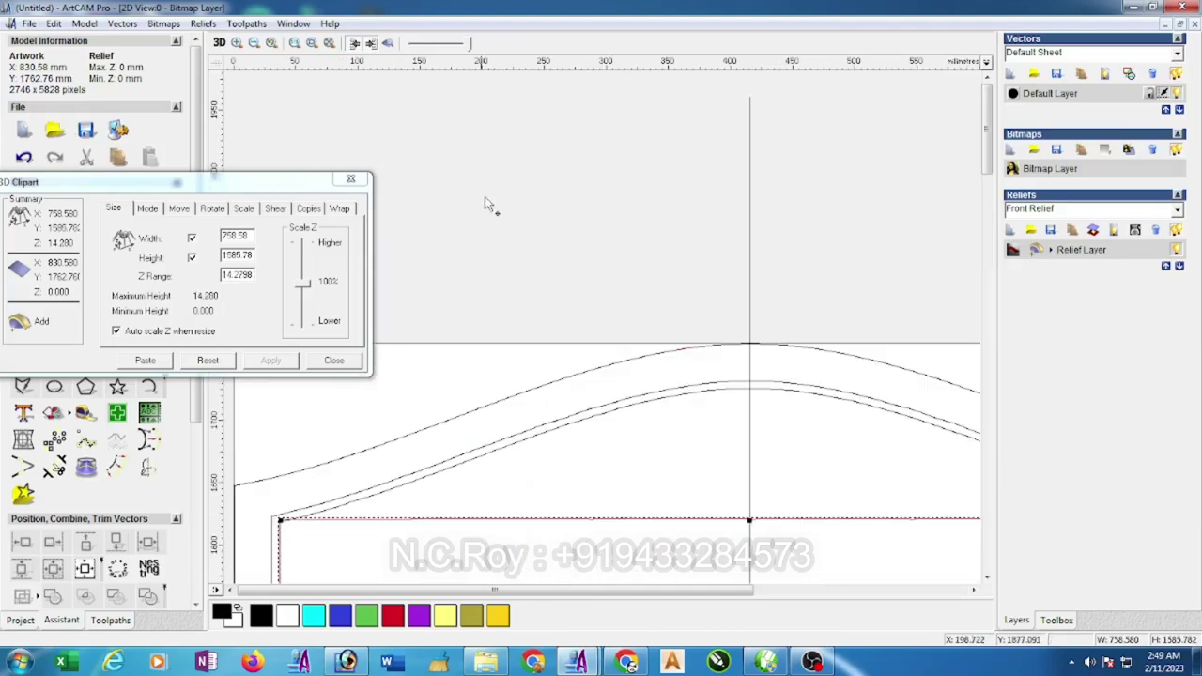
scroll(425, 308, "down", 1)
scroll(425, 308, "up", 2)
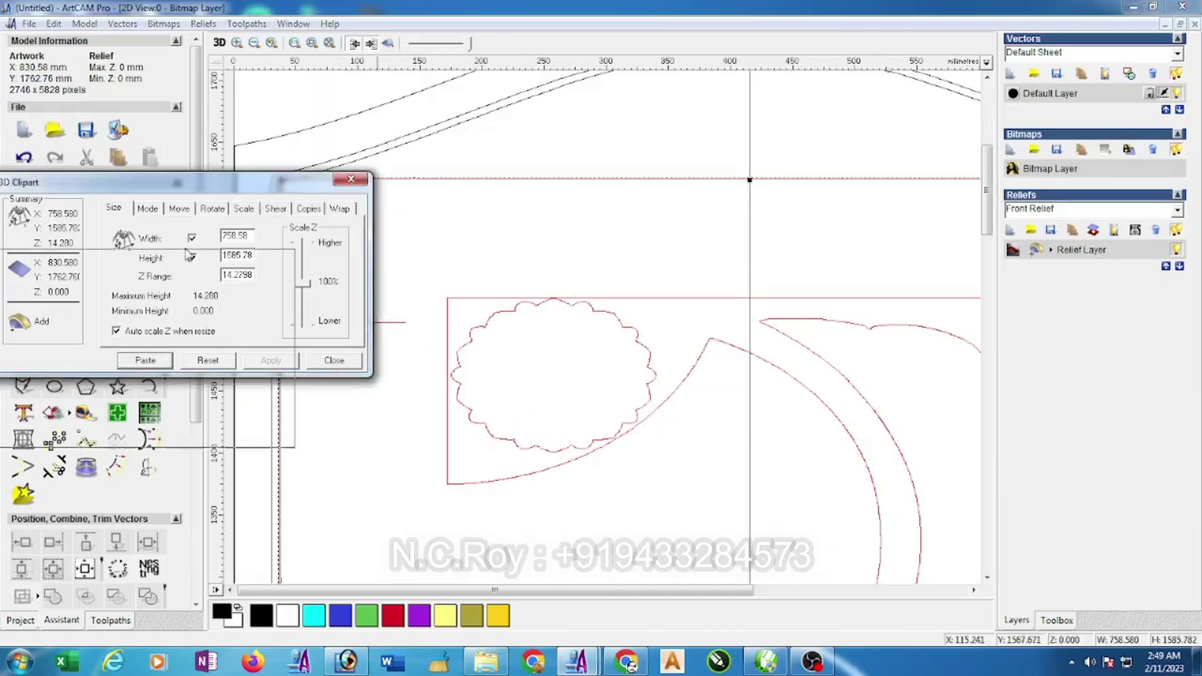
left_click_drag(249, 182, 142, 287)
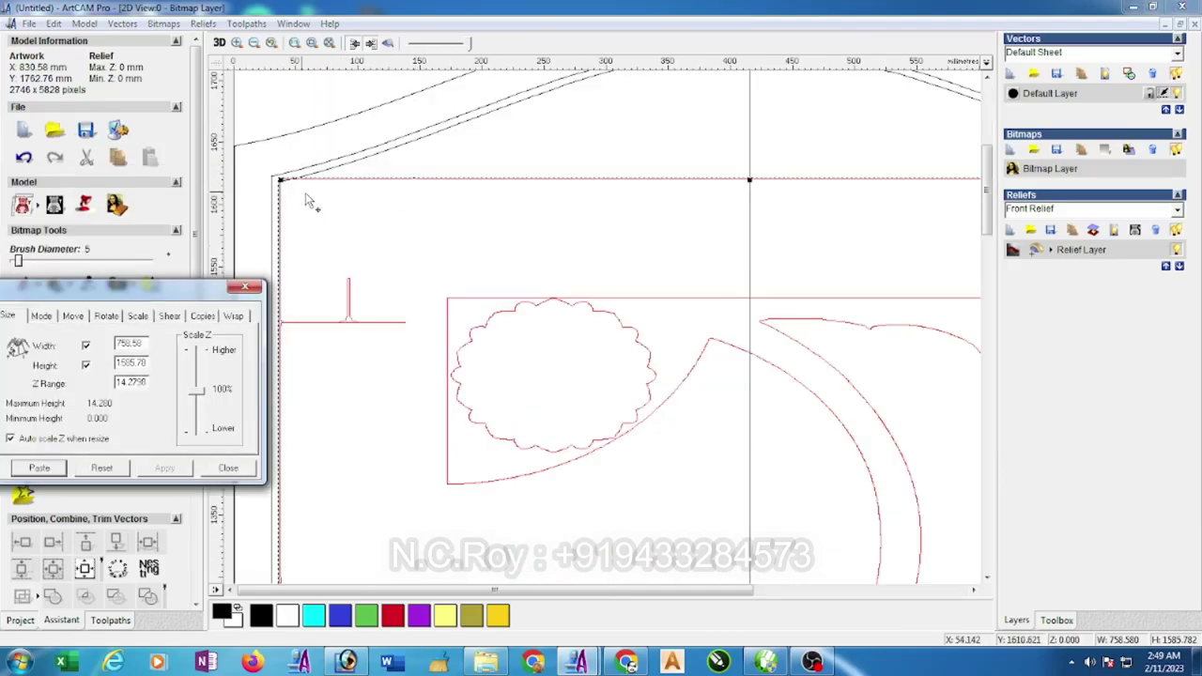
left_click(751, 180)
left_click_drag(751, 182, 750, 184)
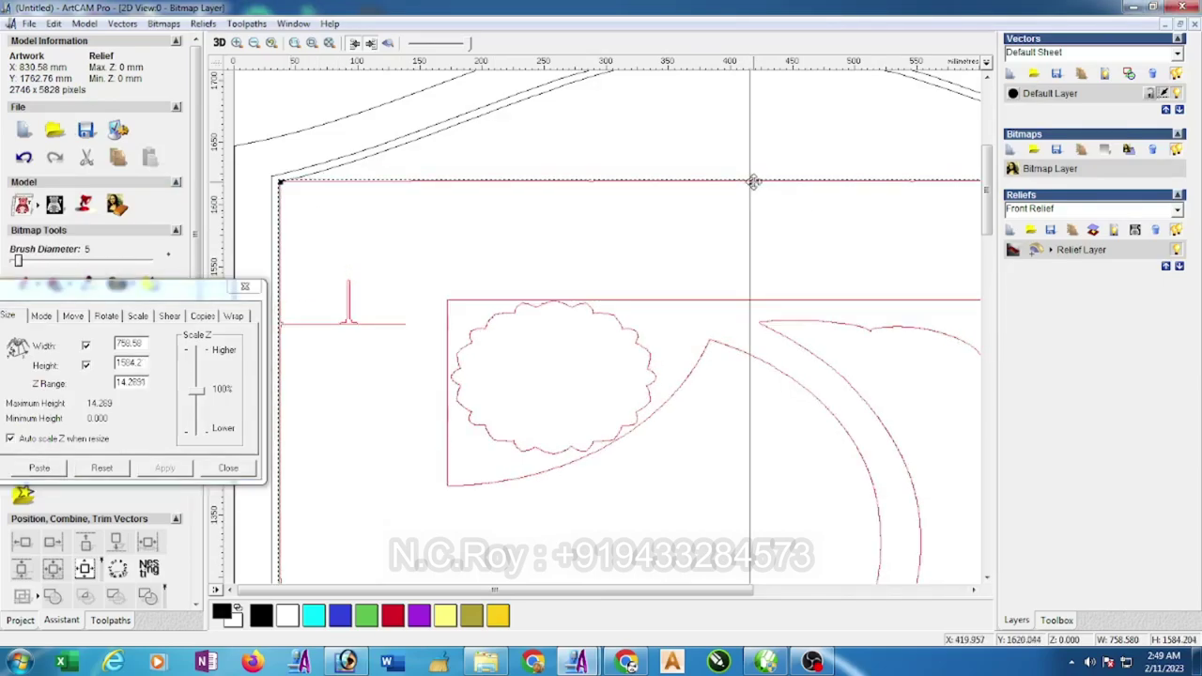
Paste the clipart at 15 mm depth and show the door as shaded relief, fitted in view.
double_click(142, 382)
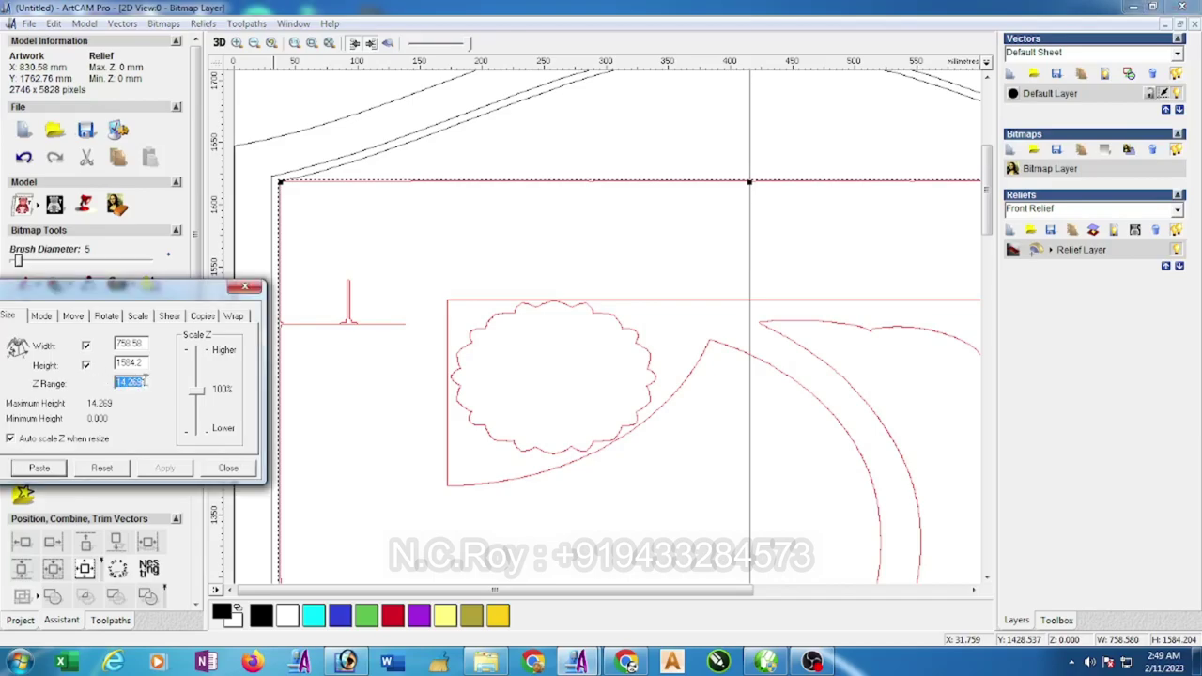
type("15")
left_click(166, 472)
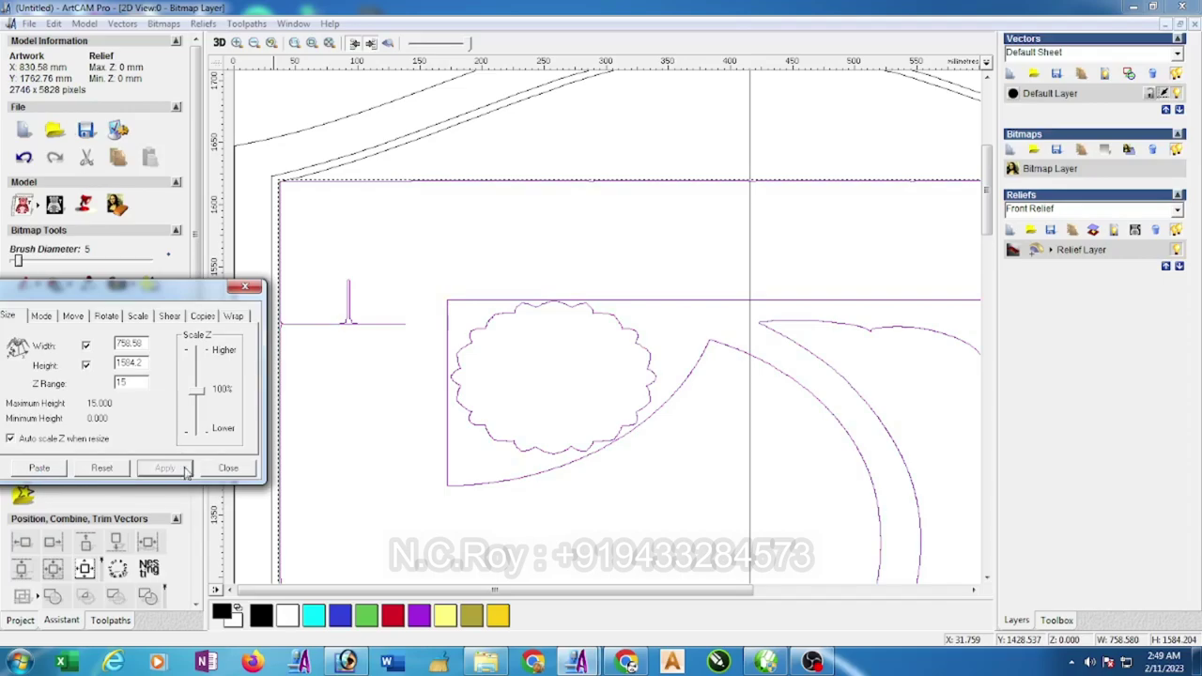
left_click(245, 285)
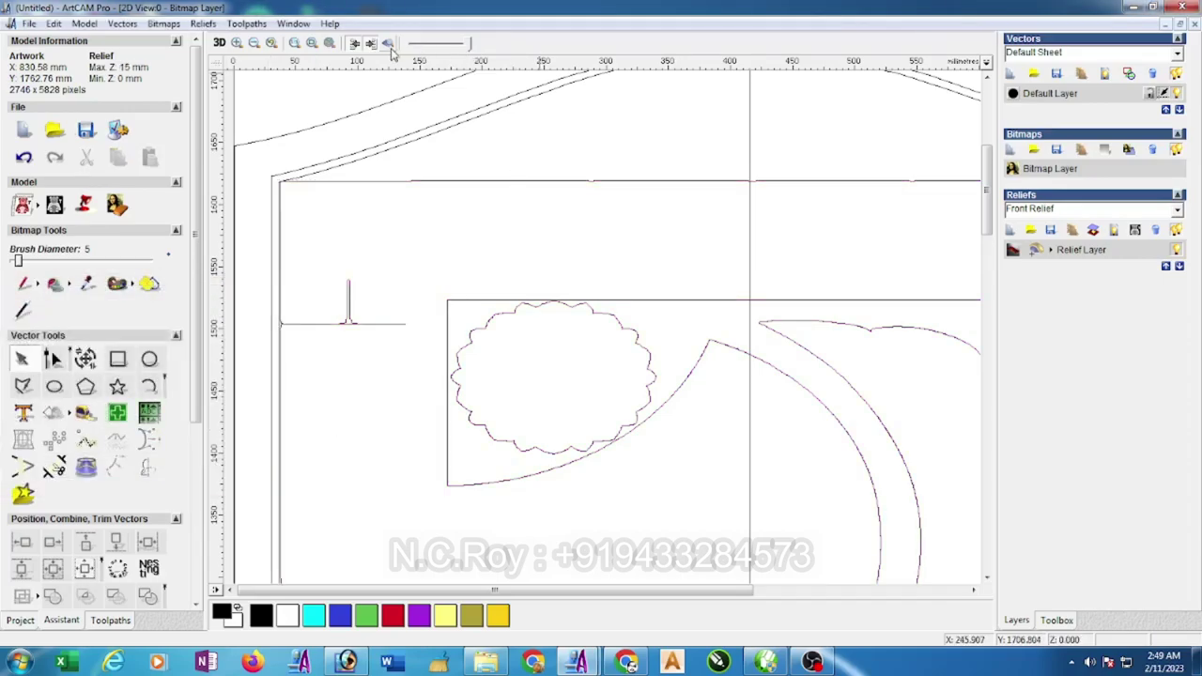
left_click(390, 45)
key("F4")
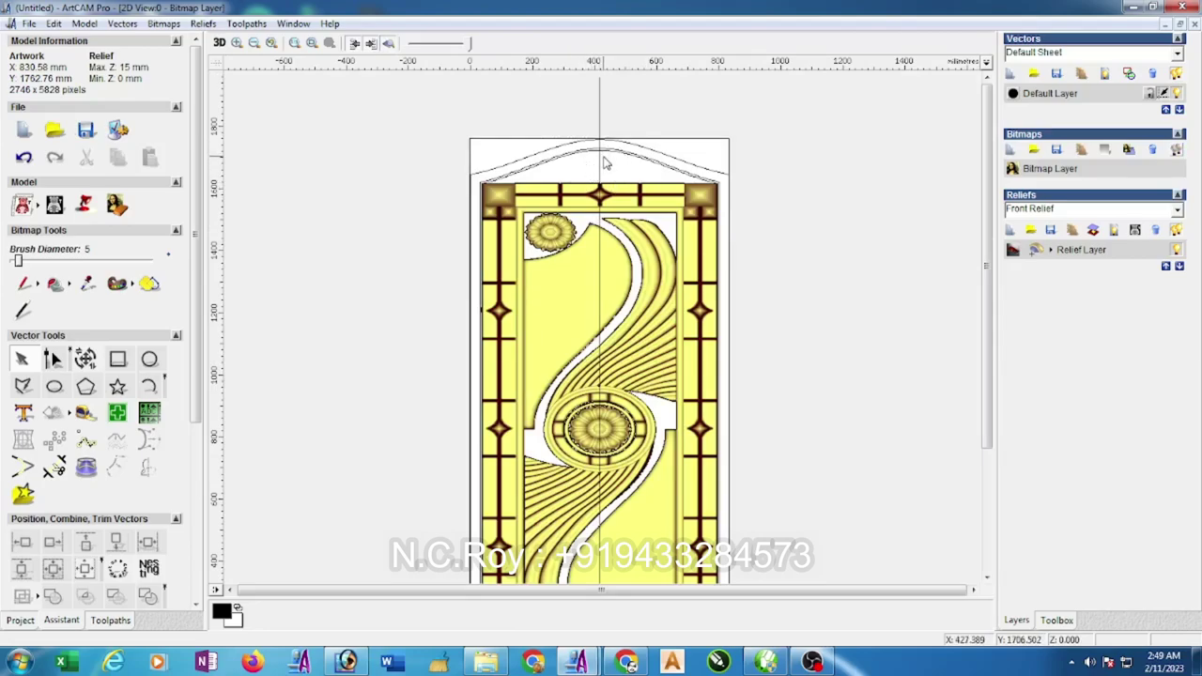
Zoom in on the door's arched top above the carved relief.
scroll(604, 163, "down", 2)
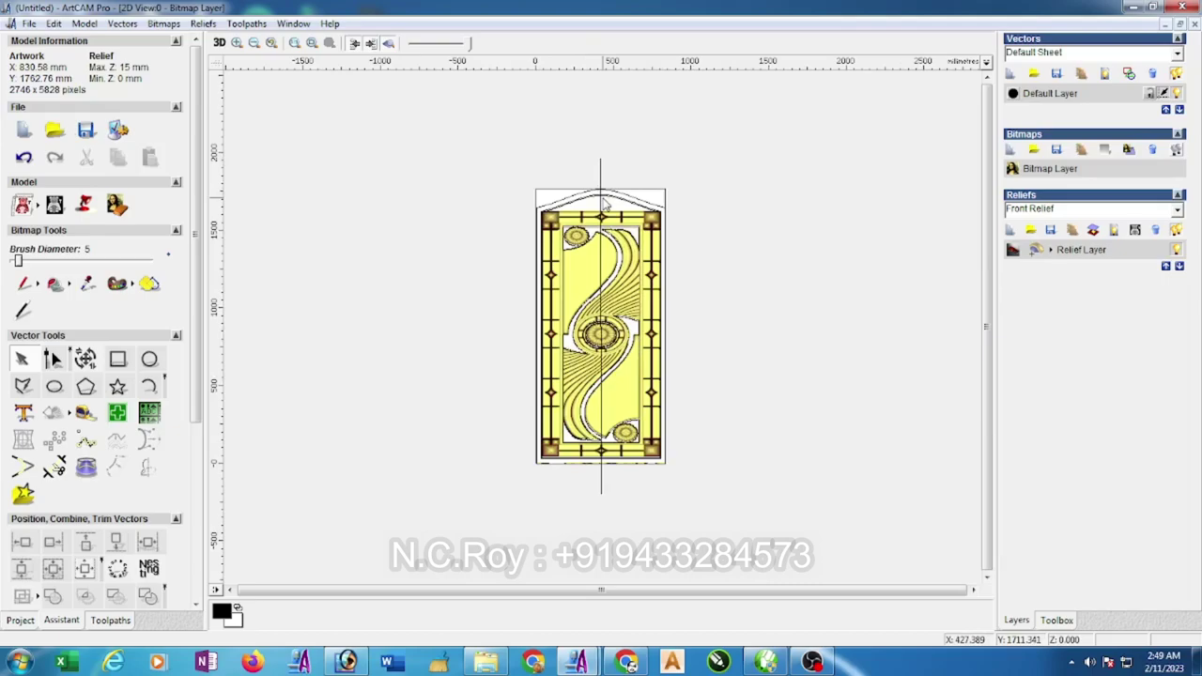
scroll(602, 199, "up", 4)
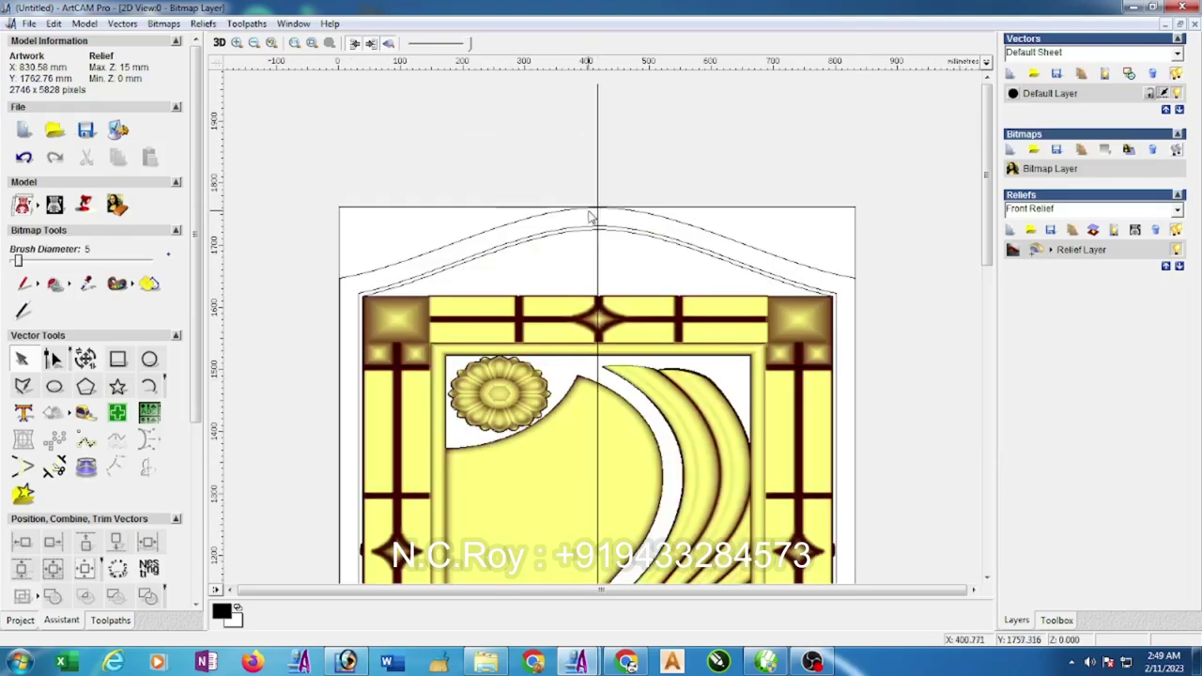
scroll(565, 267, "down", 2)
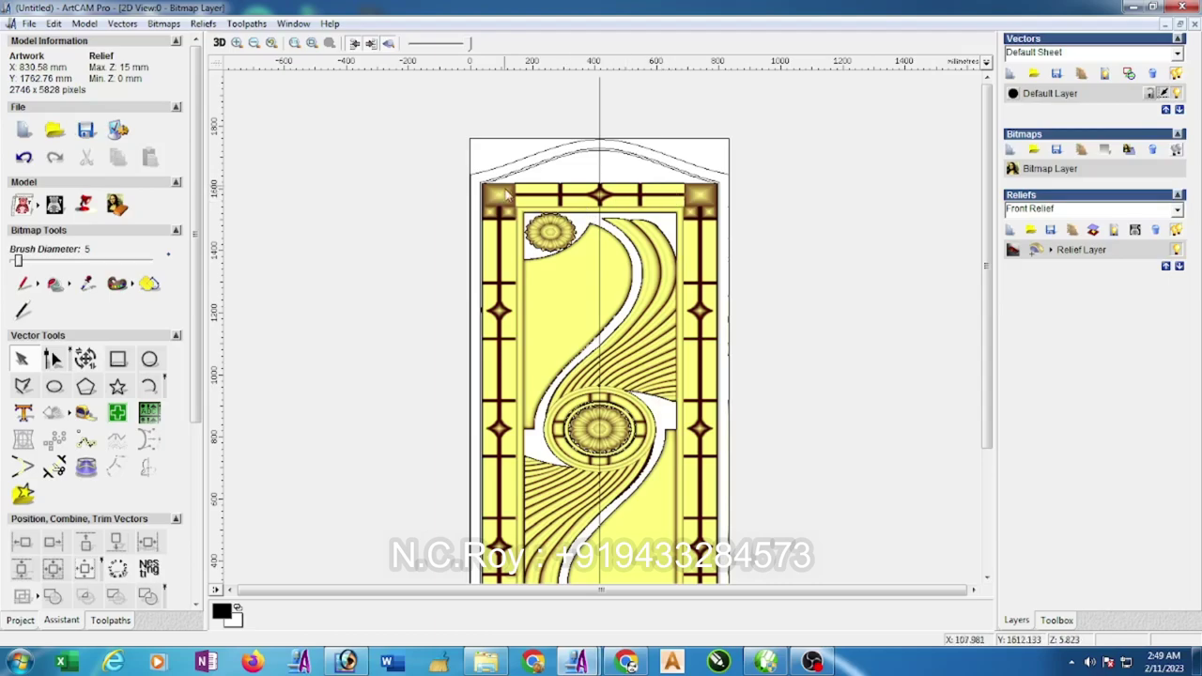
scroll(609, 188, "up", 2)
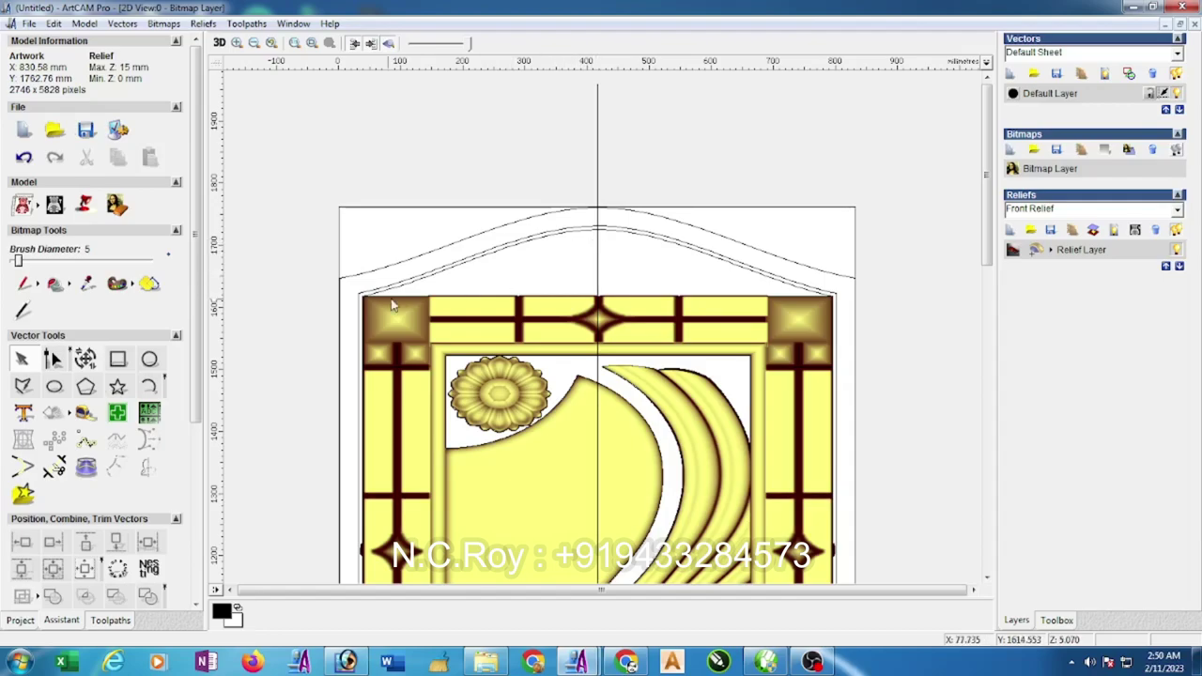
Draw a rectangle 30 mm wide by 15 mm high.
left_click(116, 360)
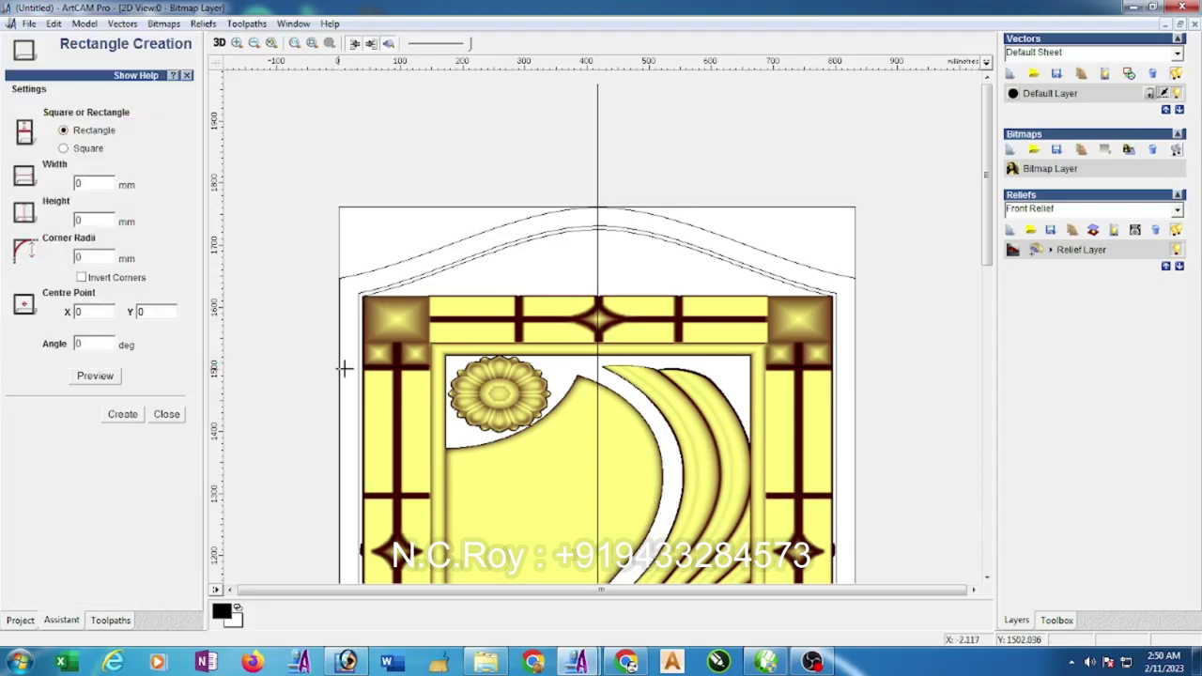
left_click_drag(339, 379, 358, 392)
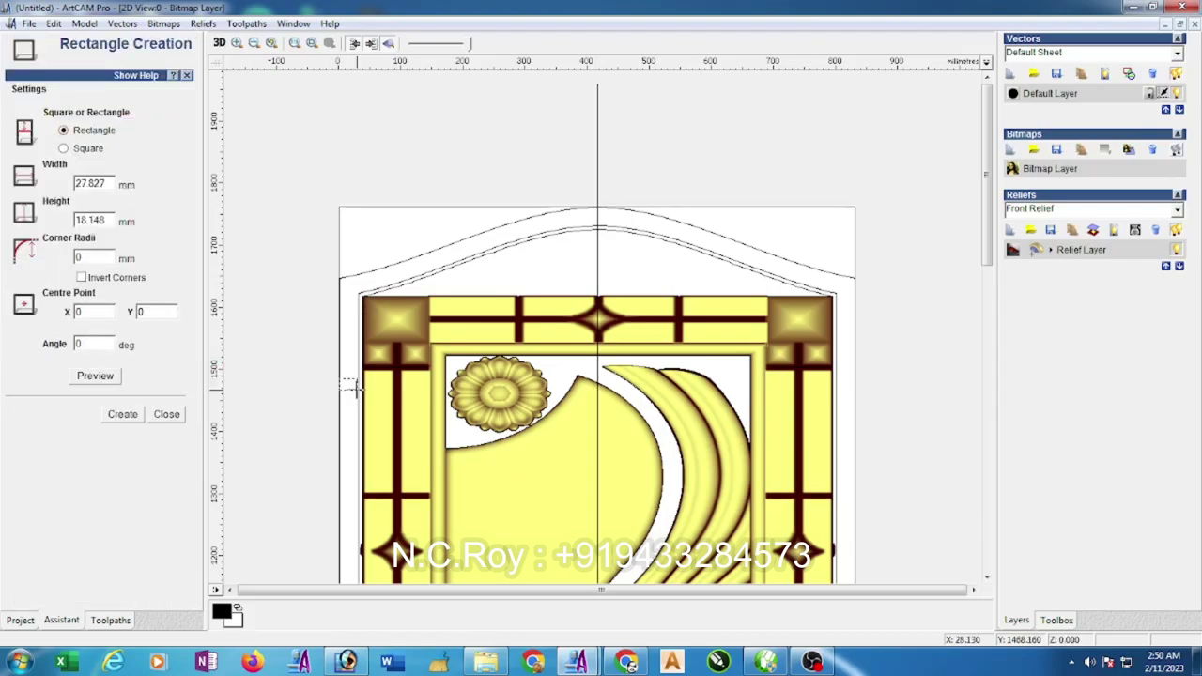
left_click_drag(109, 226, 7, 229)
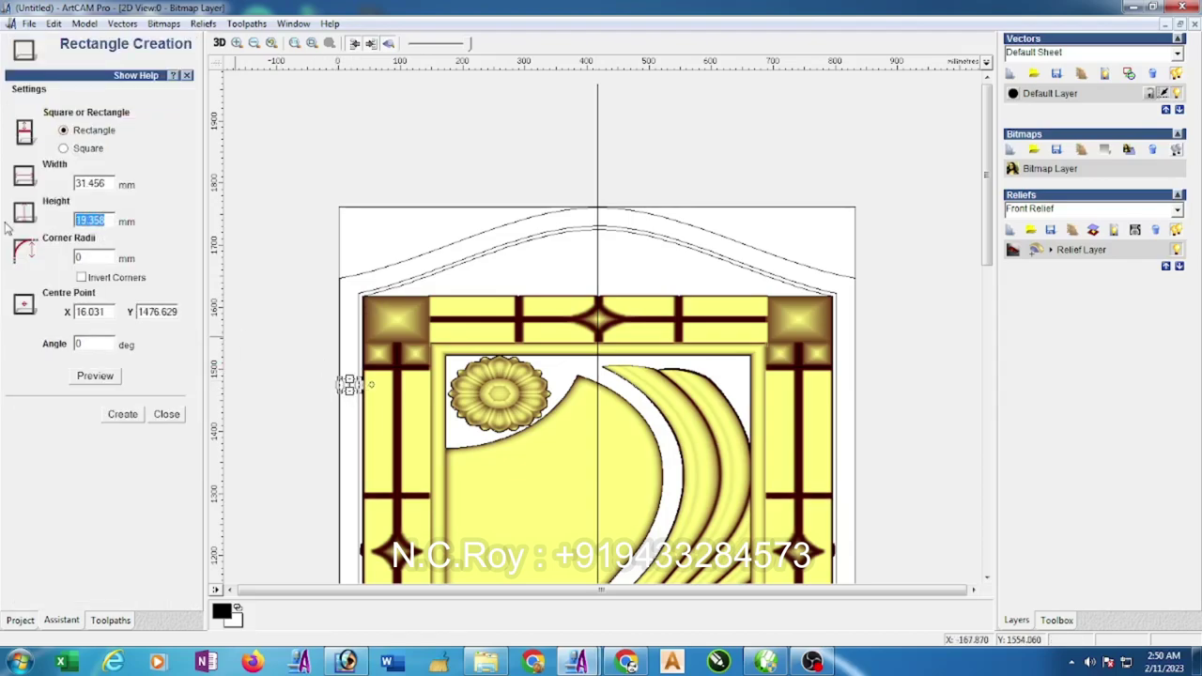
type("15")
left_click(121, 416)
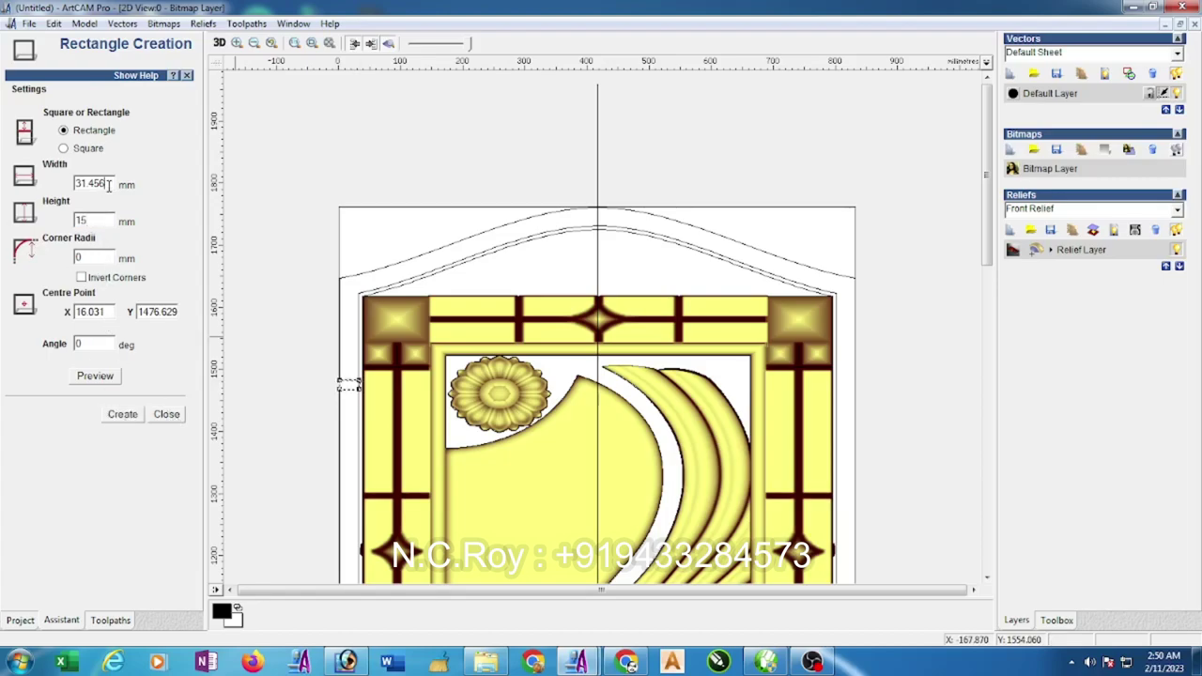
left_click_drag(109, 184, 4, 202)
type("30")
left_click(123, 416)
left_click(166, 414)
Move the small rectangle up and left beside the door's upper edge.
scroll(335, 375, "up", 2)
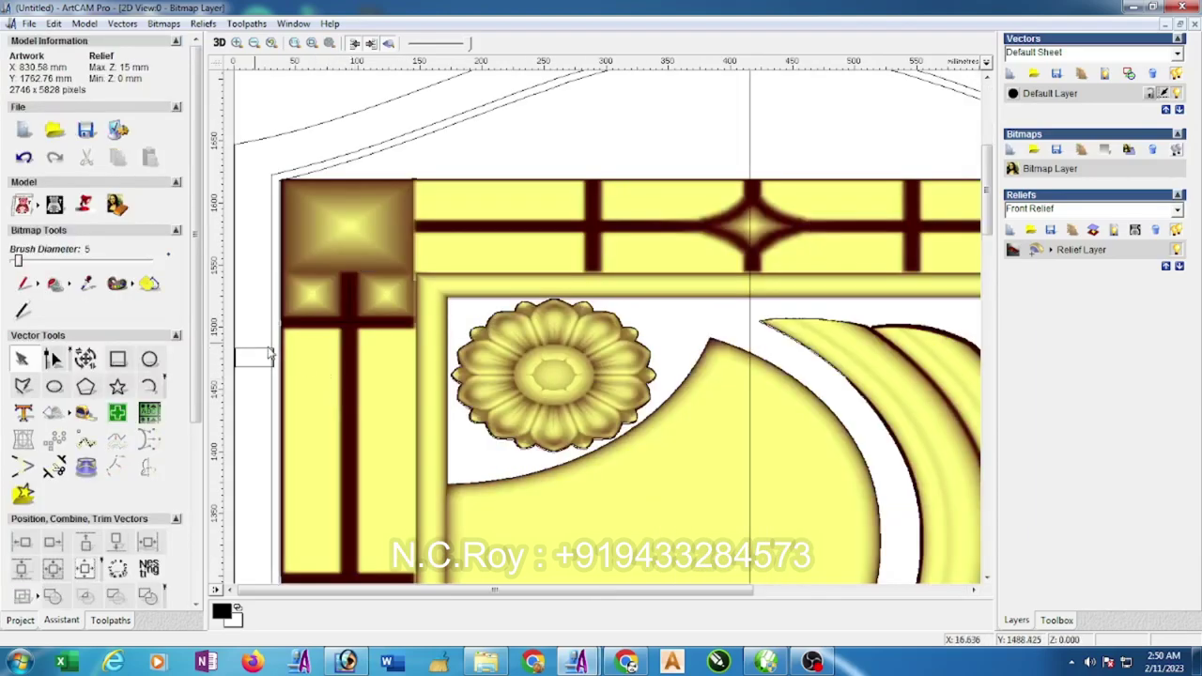
scroll(273, 352, "up", 1)
scroll(282, 349, "down", 3)
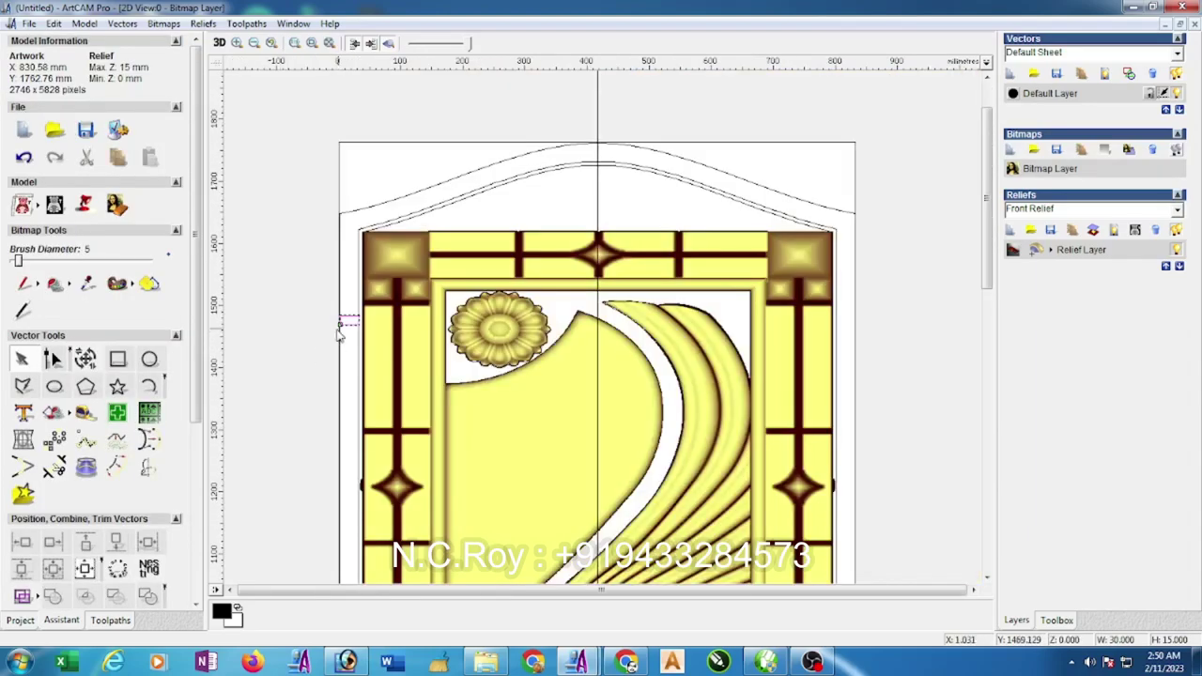
left_click_drag(349, 316, 294, 285)
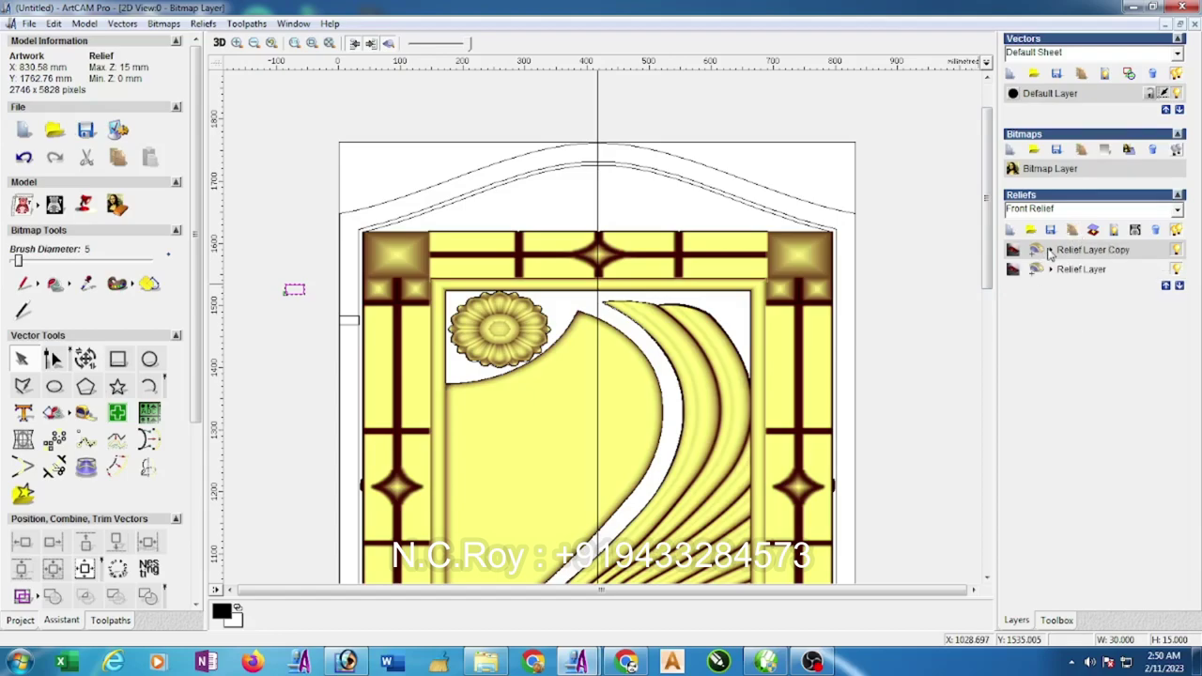
Ungroup all the vectors of the door's relief border outline.
left_click(1050, 249)
left_click(1095, 252)
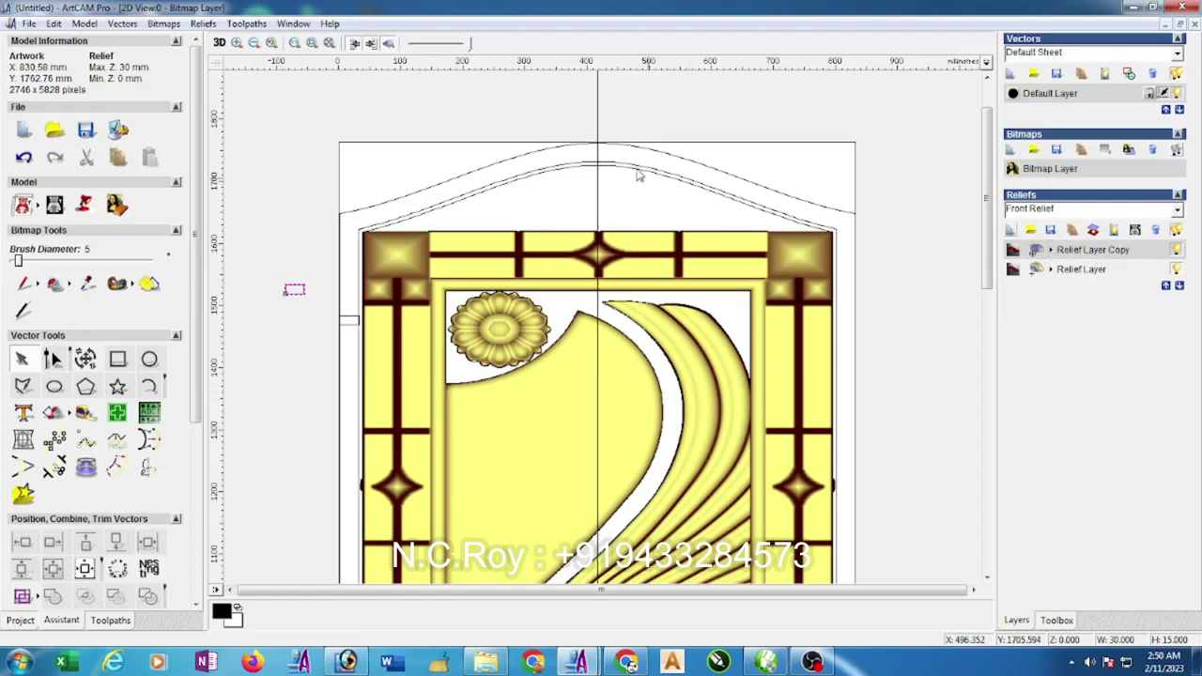
left_click(550, 324)
right_click(550, 324)
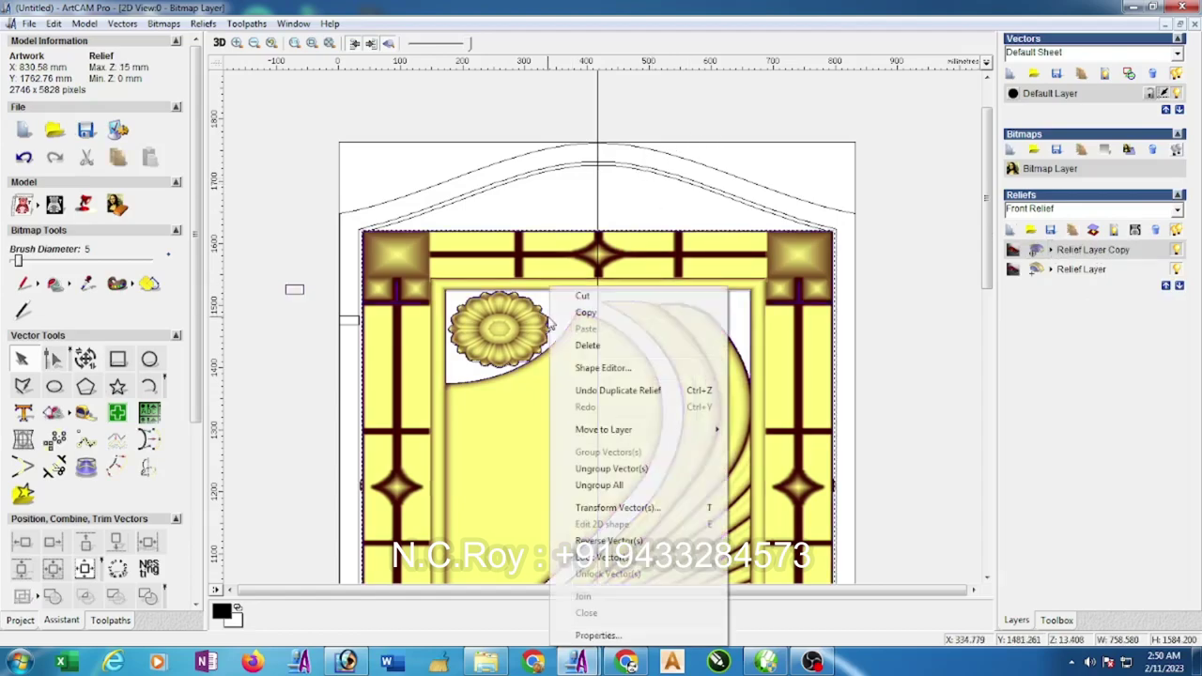
left_click(595, 487)
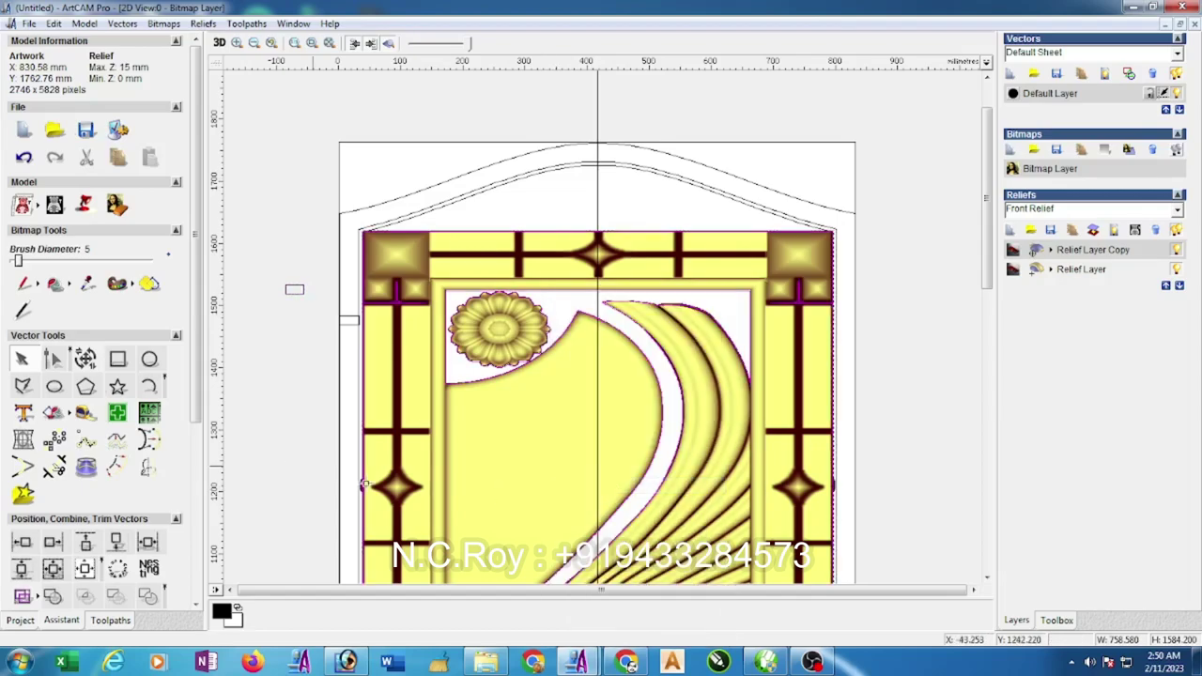
Open and close the Shape Editor on the flower rosette outline.
left_click(546, 345)
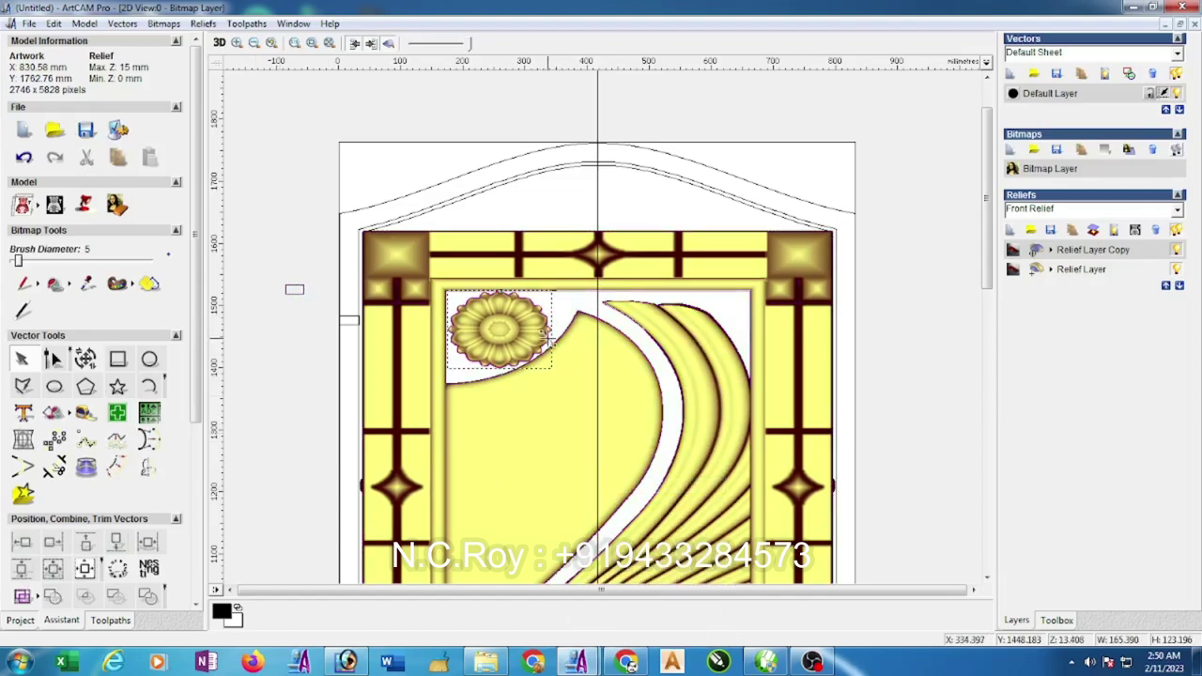
right_click(549, 346)
left_click(606, 370)
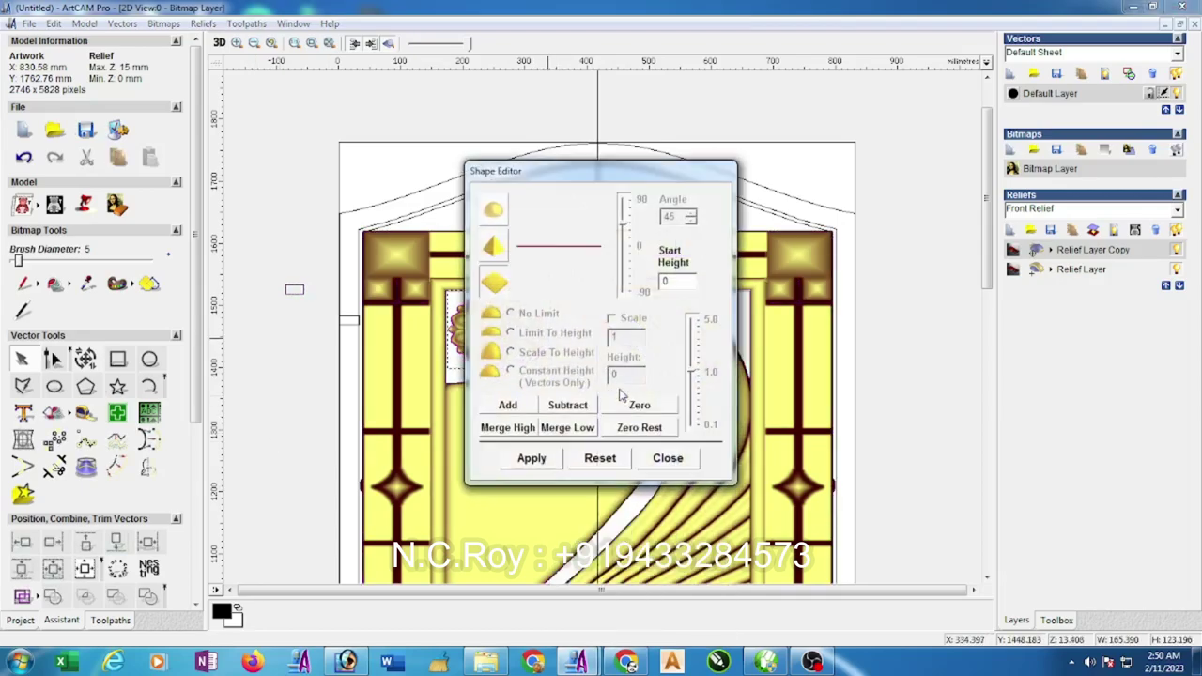
left_click(670, 459)
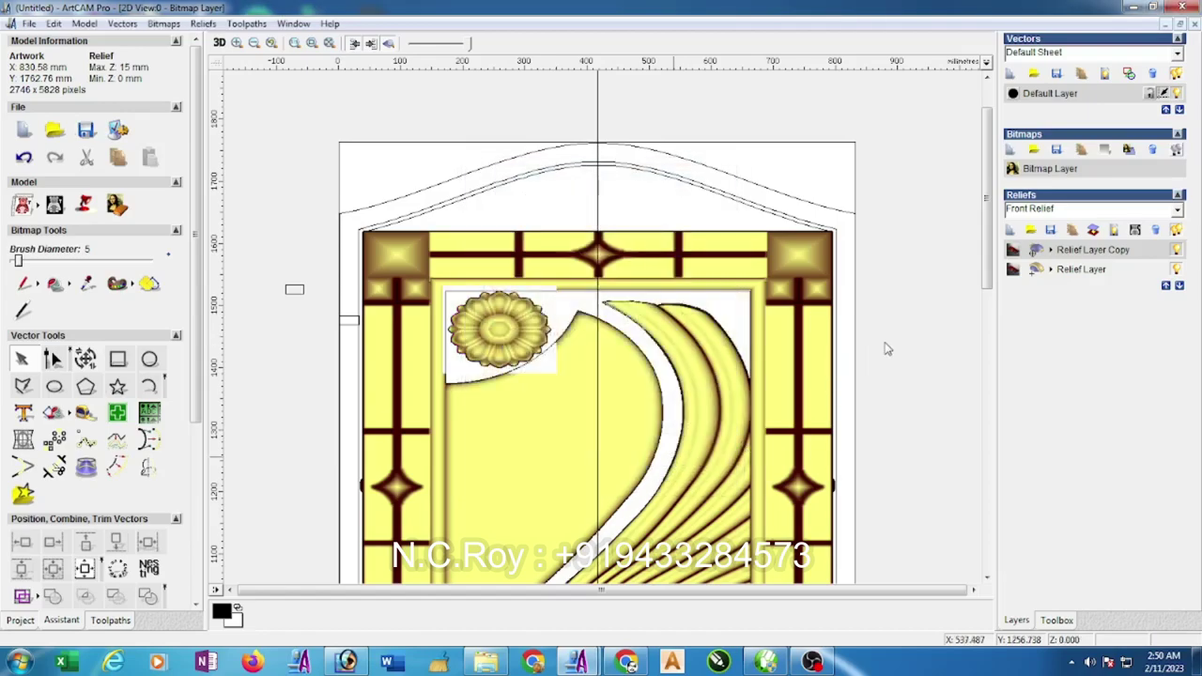
scroll(840, 348, "down", 4)
scroll(606, 343, "up", 2)
scroll(602, 342, "up", 2)
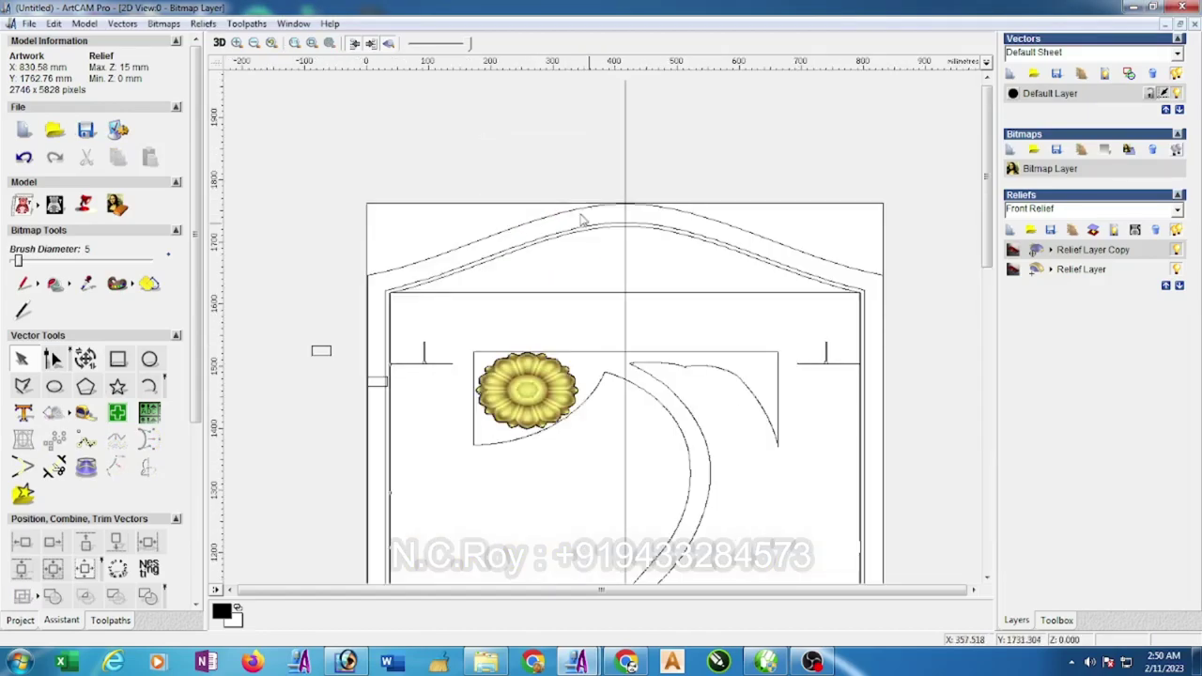
Delete the unwanted rectangle, curve and inner tick-mark vectors.
left_click(592, 352)
key("Delete")
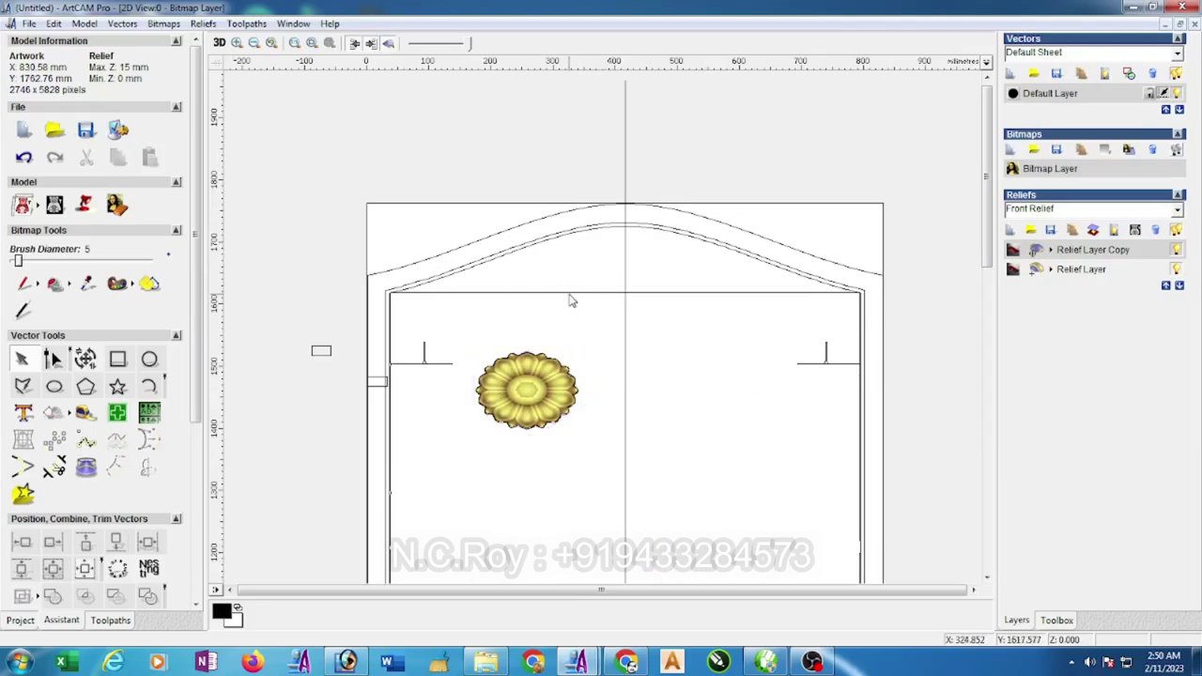
left_click(569, 299)
key("Delete")
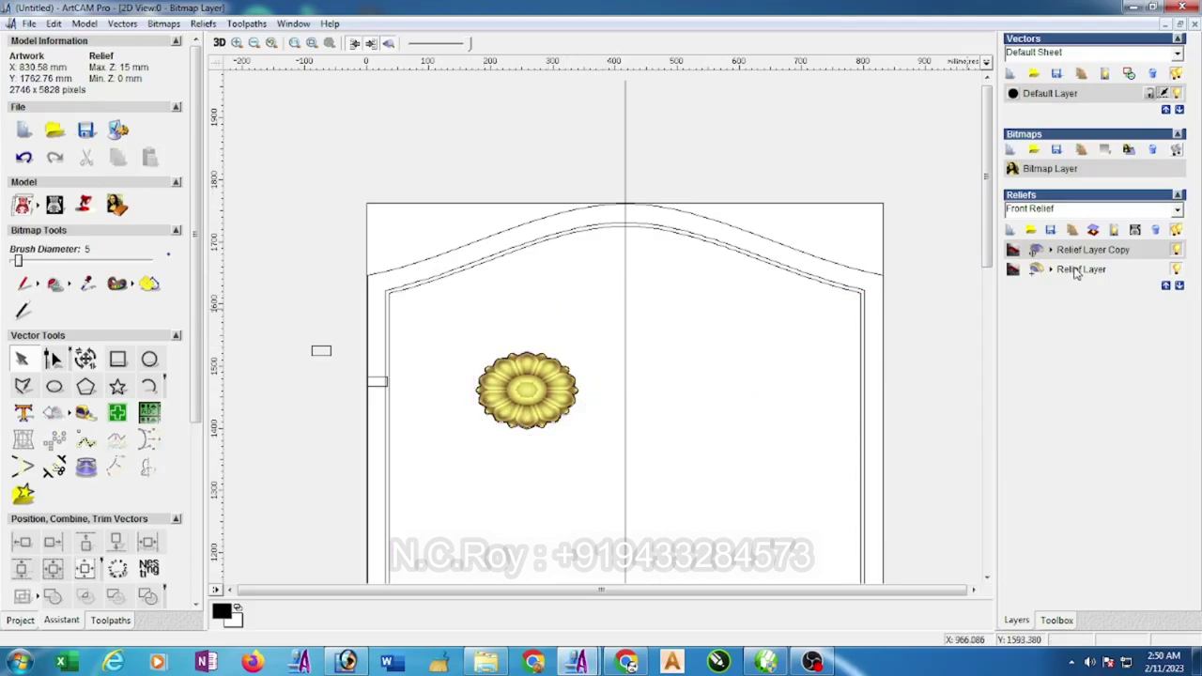
Switch back to Relief Layer Copy and select the flower rosette outline.
left_click(1077, 269)
left_click(1085, 252)
left_click(580, 395)
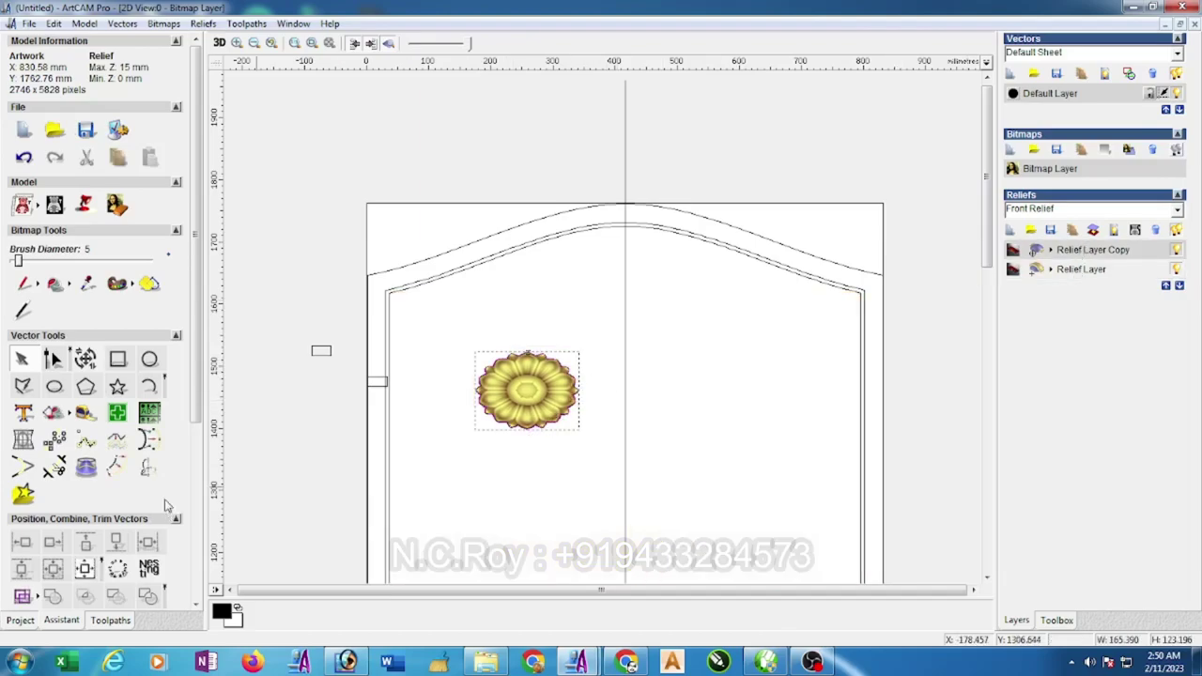
left_click_drag(197, 414, 192, 551)
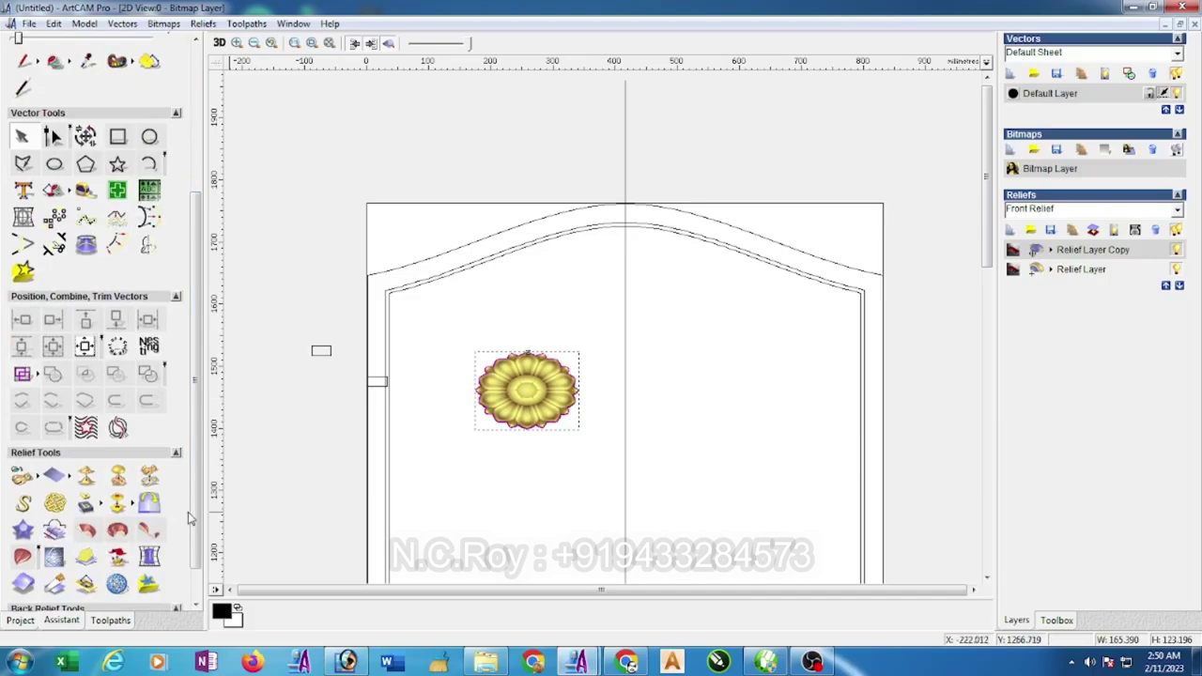
Draw a rectangle around the flower rosette.
left_click(275, 446)
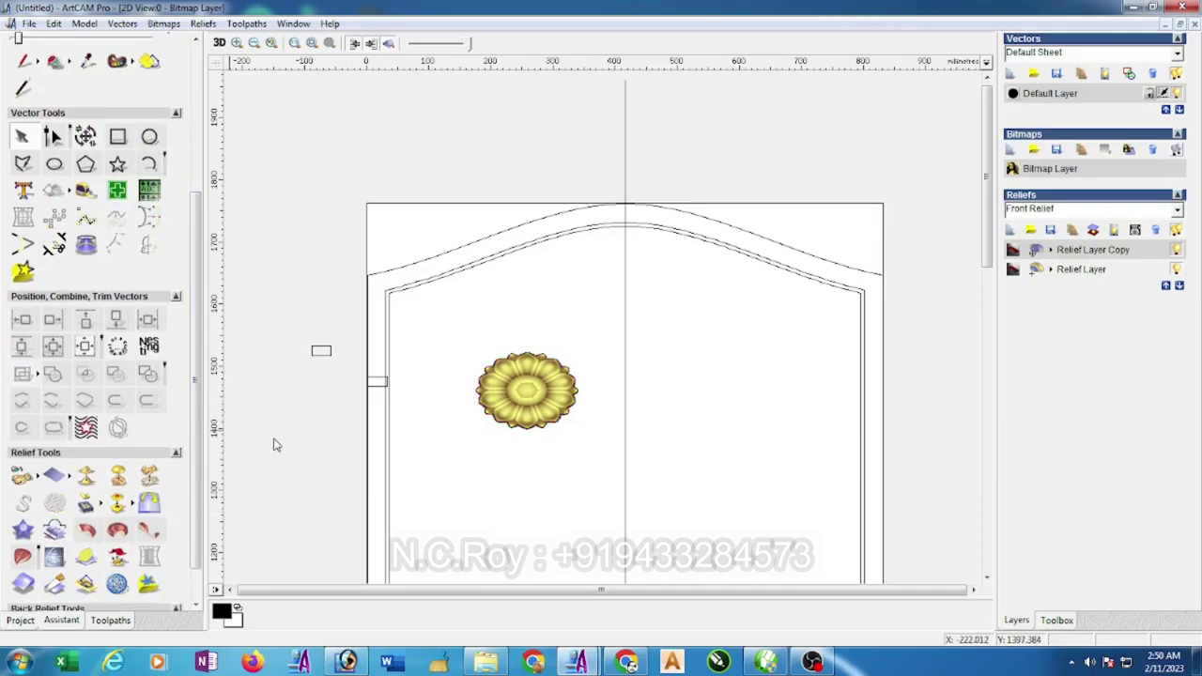
left_click(117, 136)
left_click_drag(459, 344, 587, 441)
left_click(171, 417)
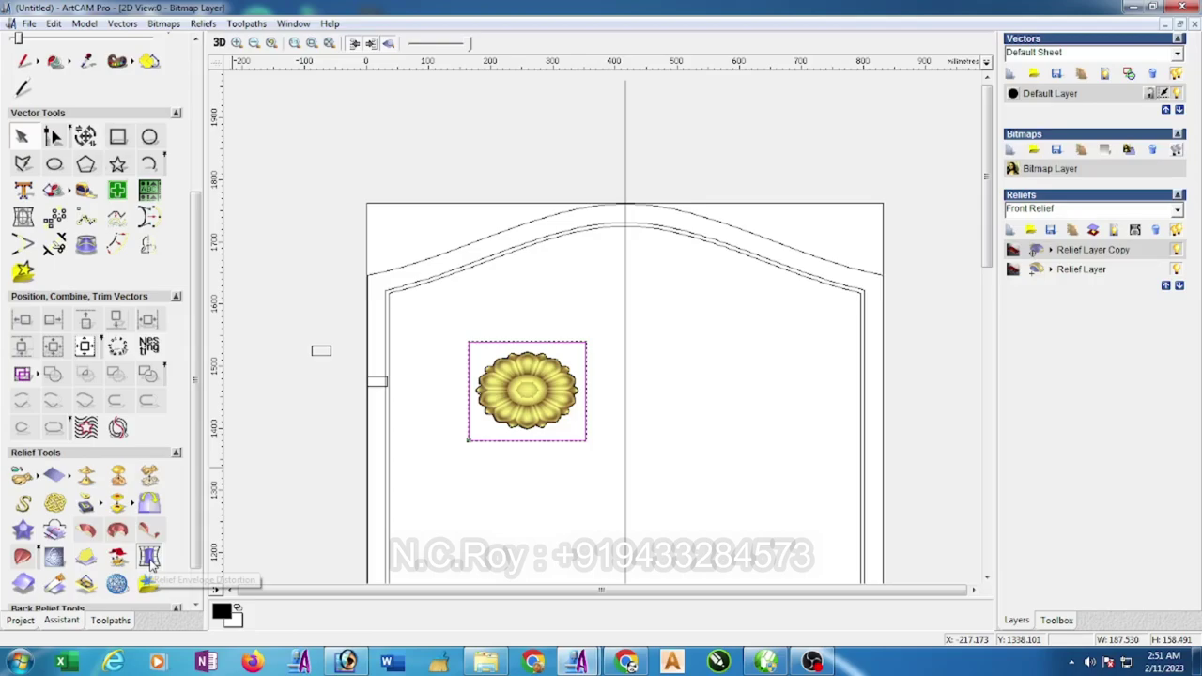
Start Relief Envelope Distortion on the rosette and shift the envelope up and right under the arch.
left_click(150, 558)
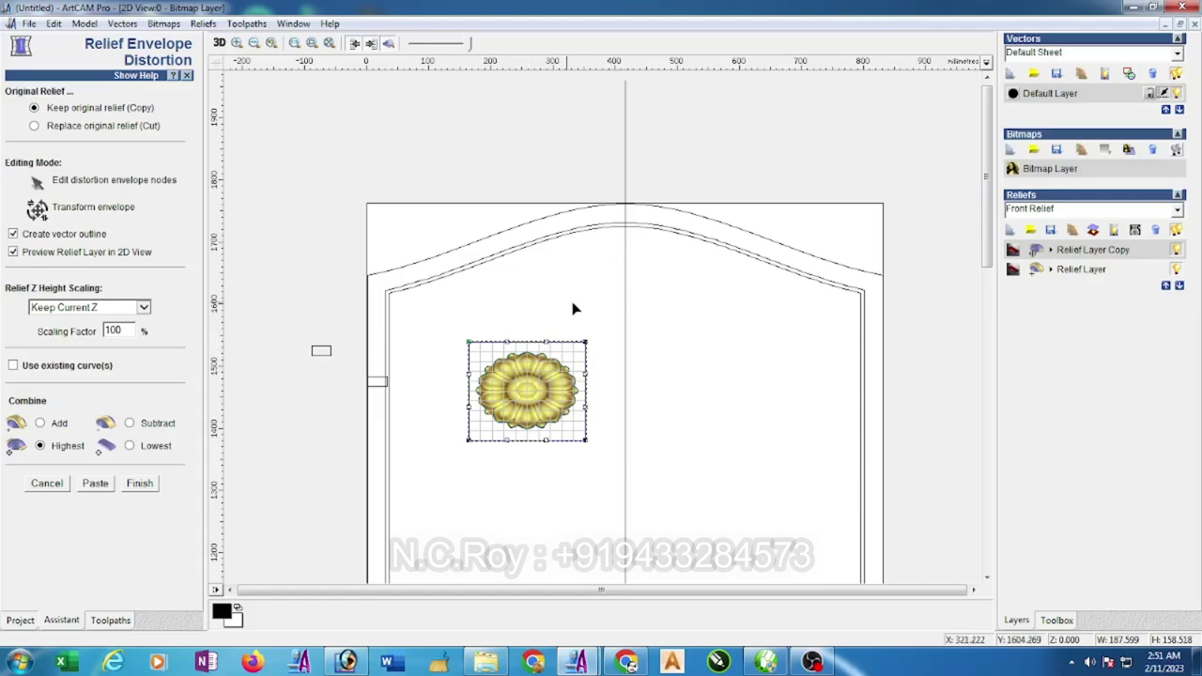
left_click_drag(455, 322, 603, 475)
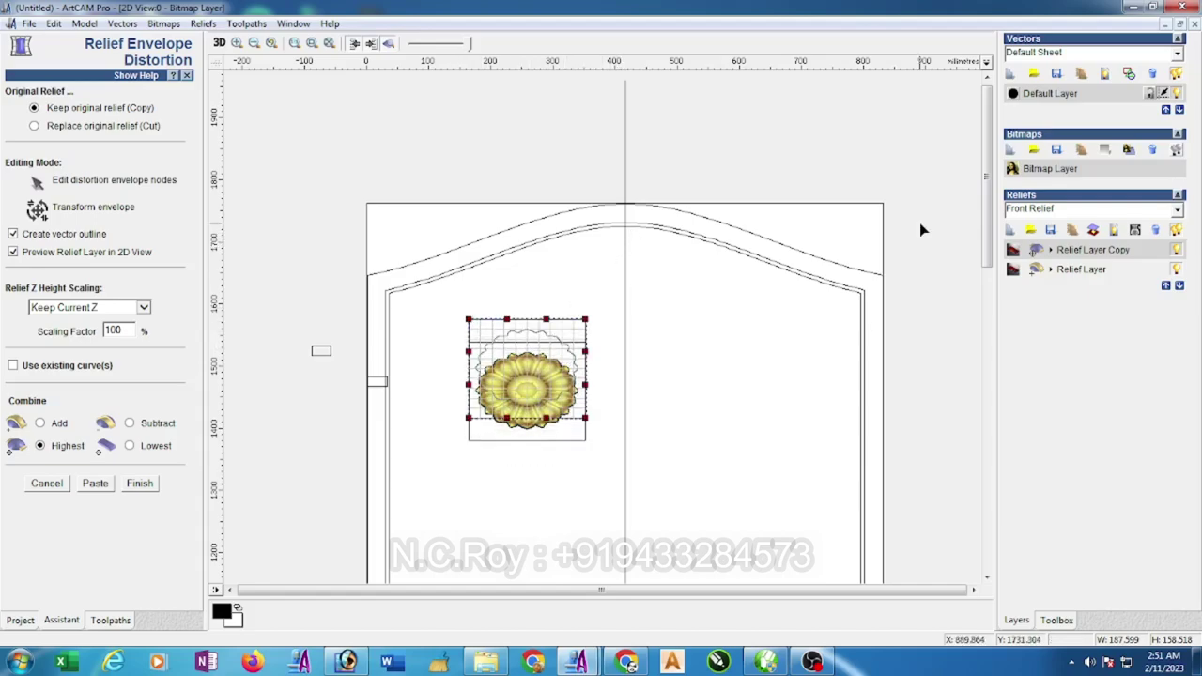
left_click(1111, 273)
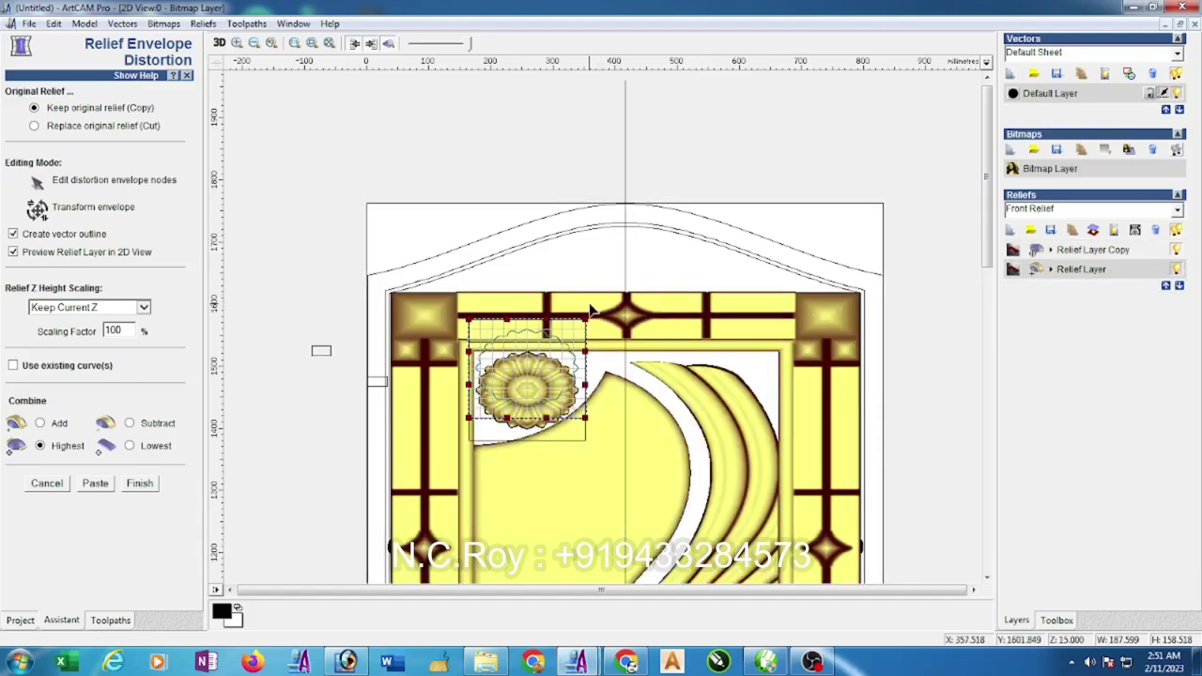
key("Up")
key("Up")
key("Up")
key("Up")
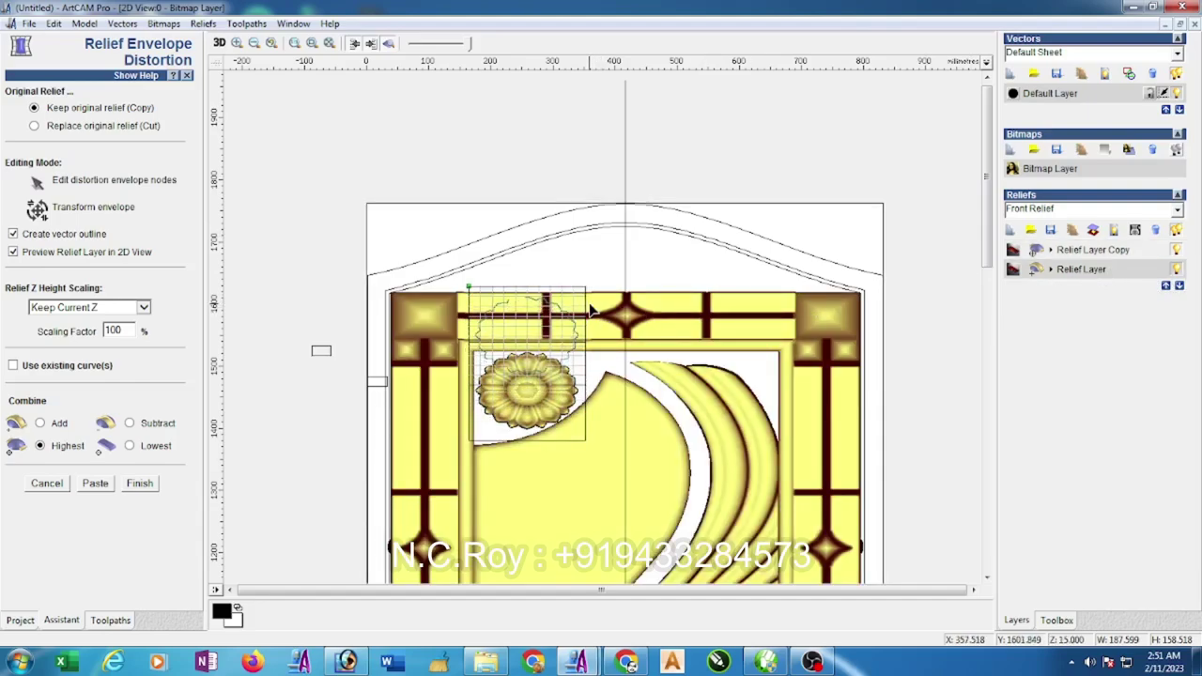
key("Up")
key("Up")
key("Up")
key("Up")
key("Up")
key("Up")
key("Up")
key("Up")
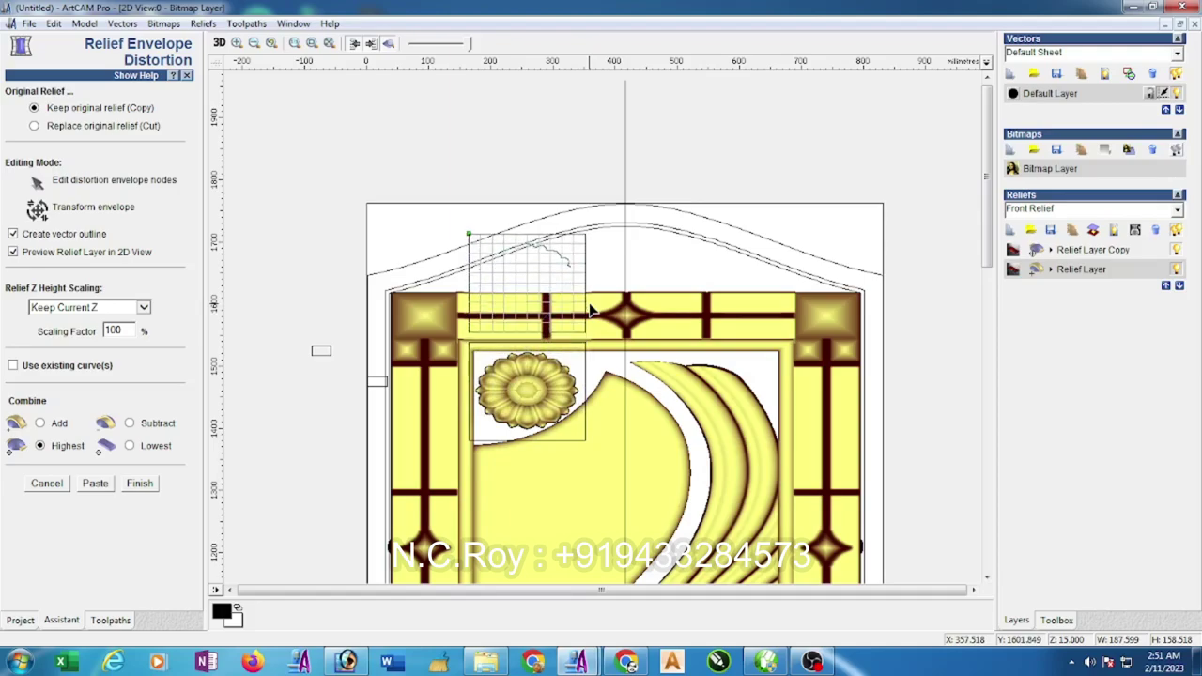
key("Up")
key("Right")
key("Right")
key("Right")
key("Right")
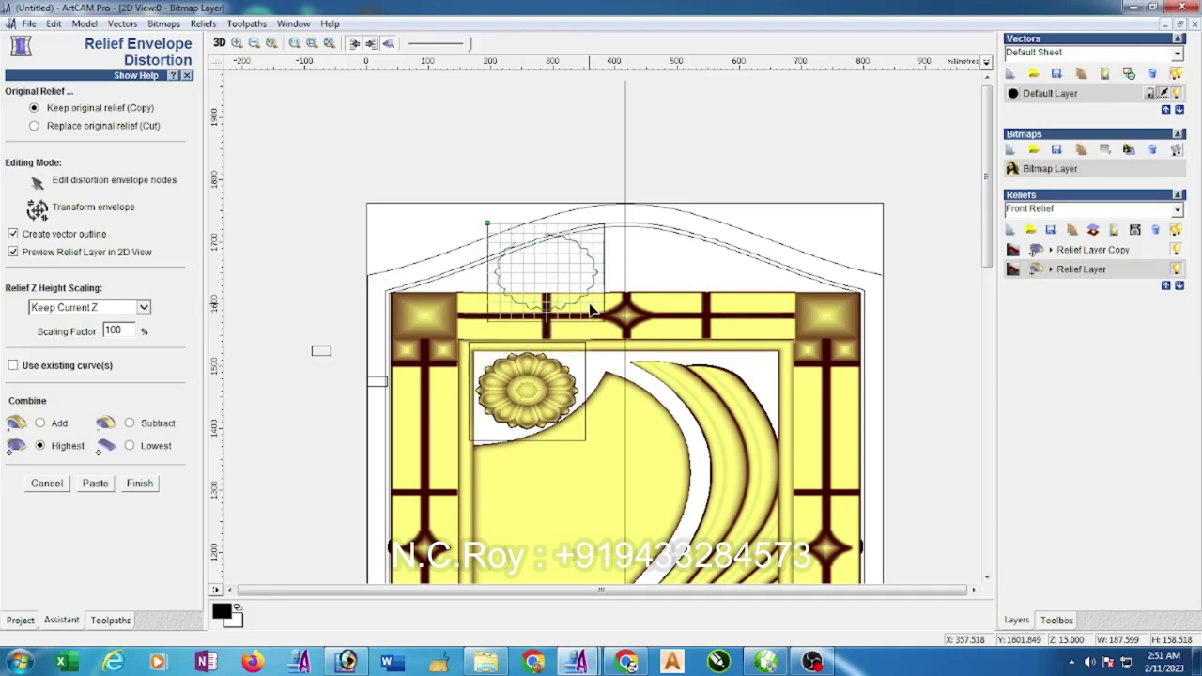
key("Right")
key("Right")
key("Right")
key("Right")
key("Right")
key("Right")
key("Right")
key("Right")
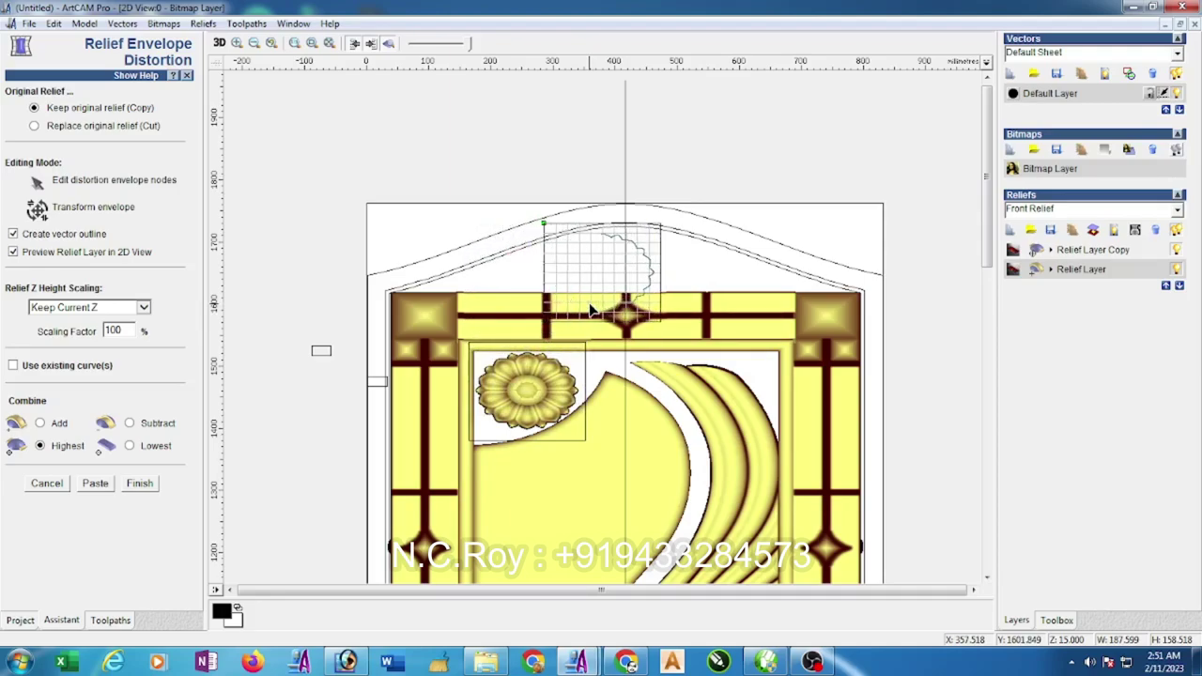
key("Right")
key("Right")
key("Right")
key("Right")
key("Right")
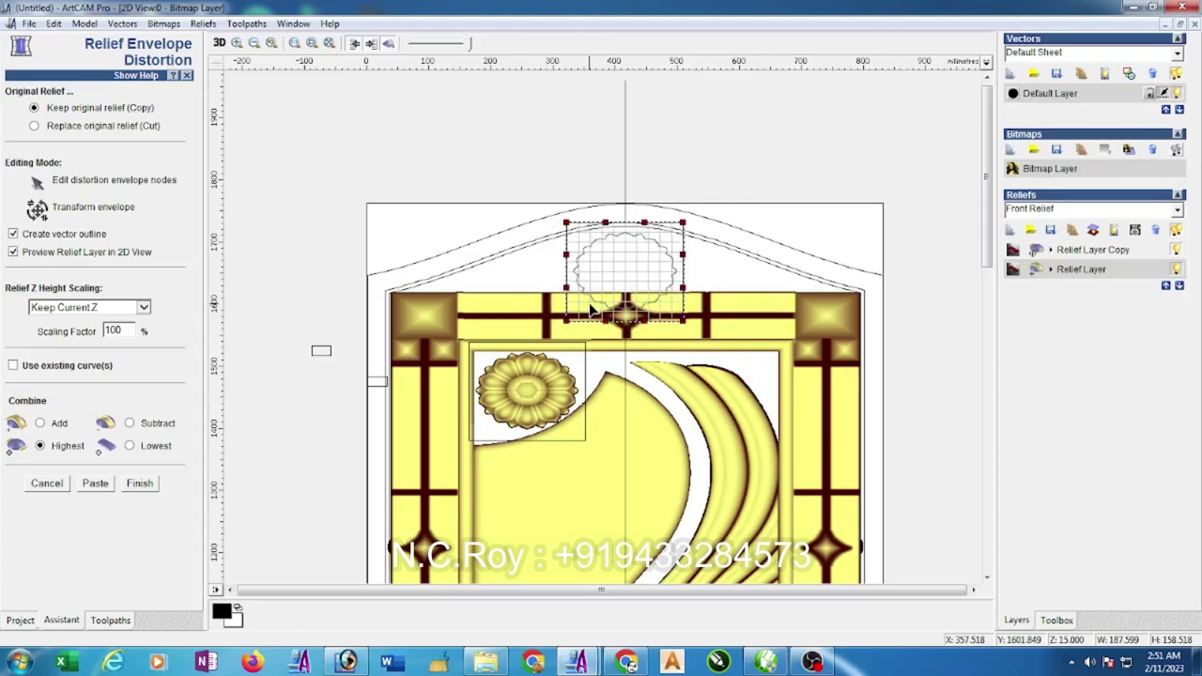
key("Up")
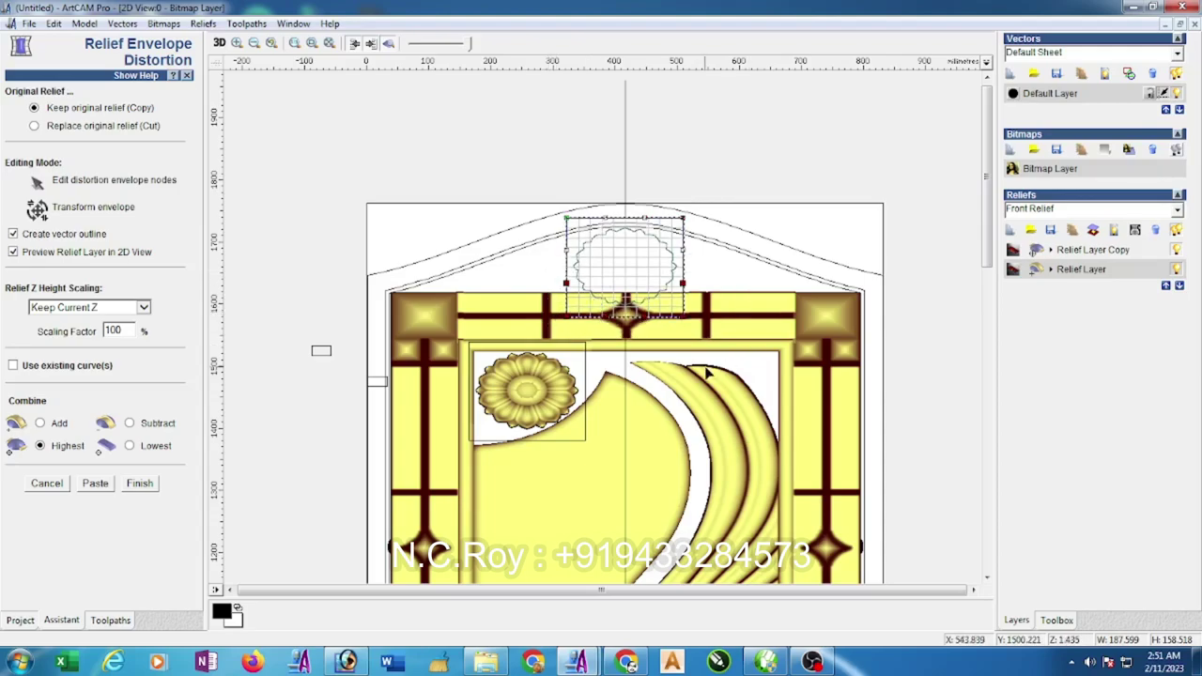
key("Up")
key("Up")
key("Up")
key("Up")
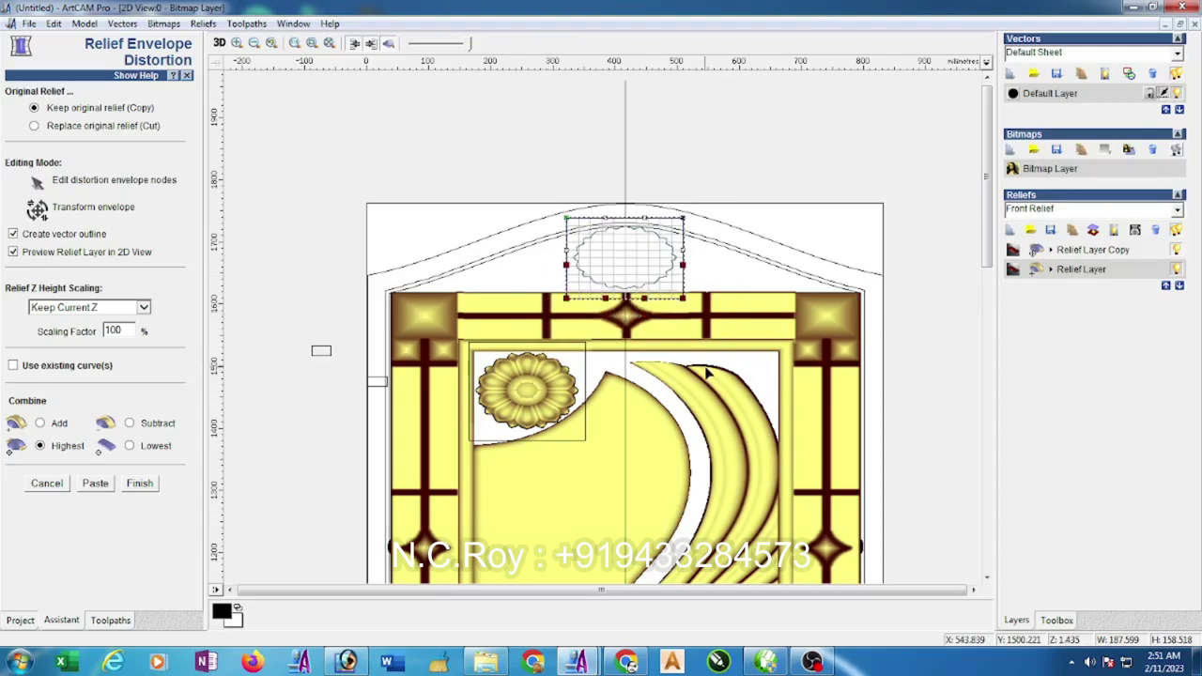
Lower the envelope's top edge, then finish on Relief Layer Copy with Replace original relief (Cut).
left_click_drag(558, 184, 701, 242)
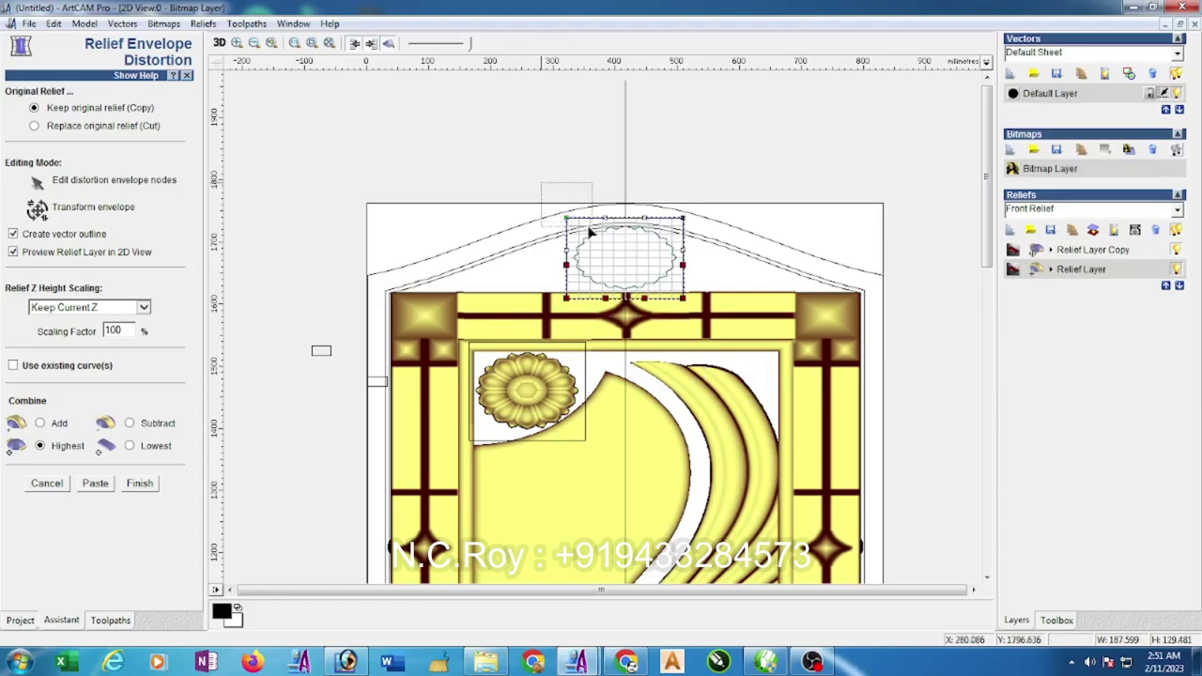
key("Down")
key("Down")
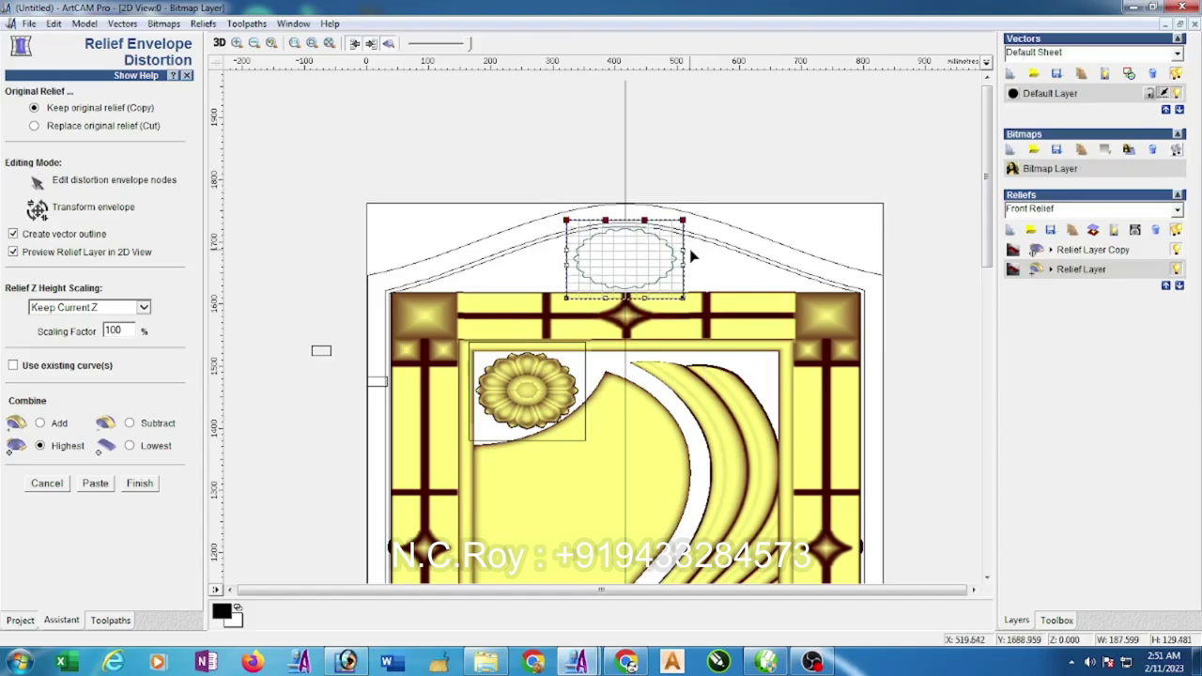
key("Down")
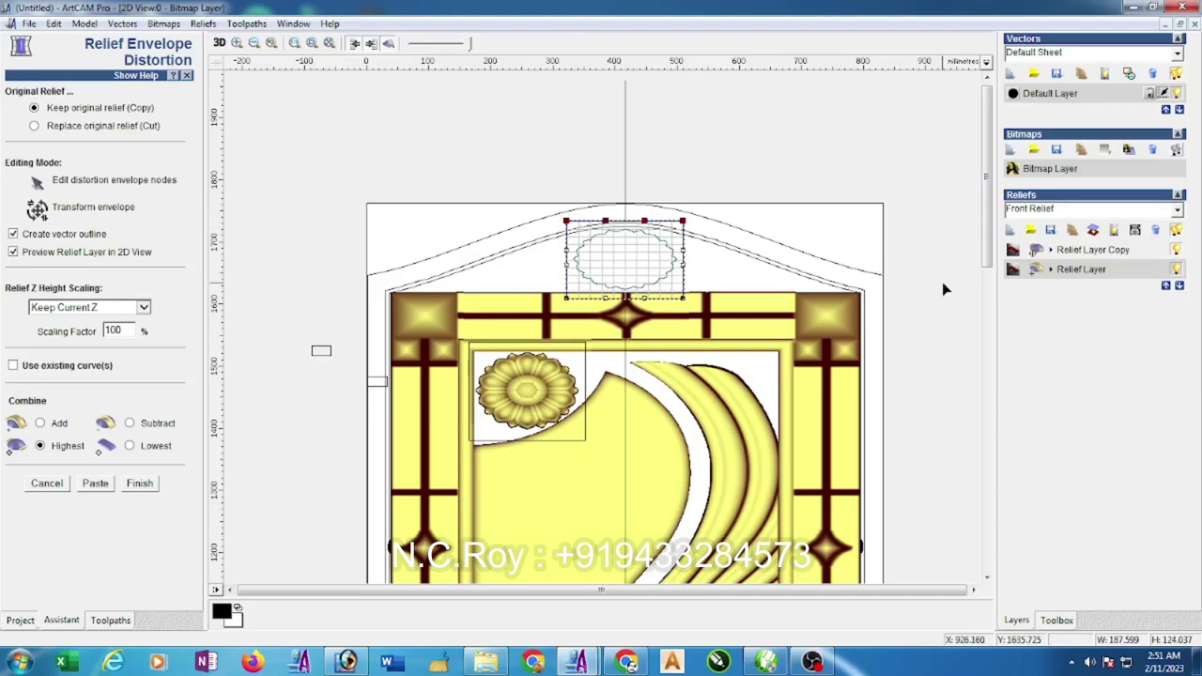
left_click(1116, 252)
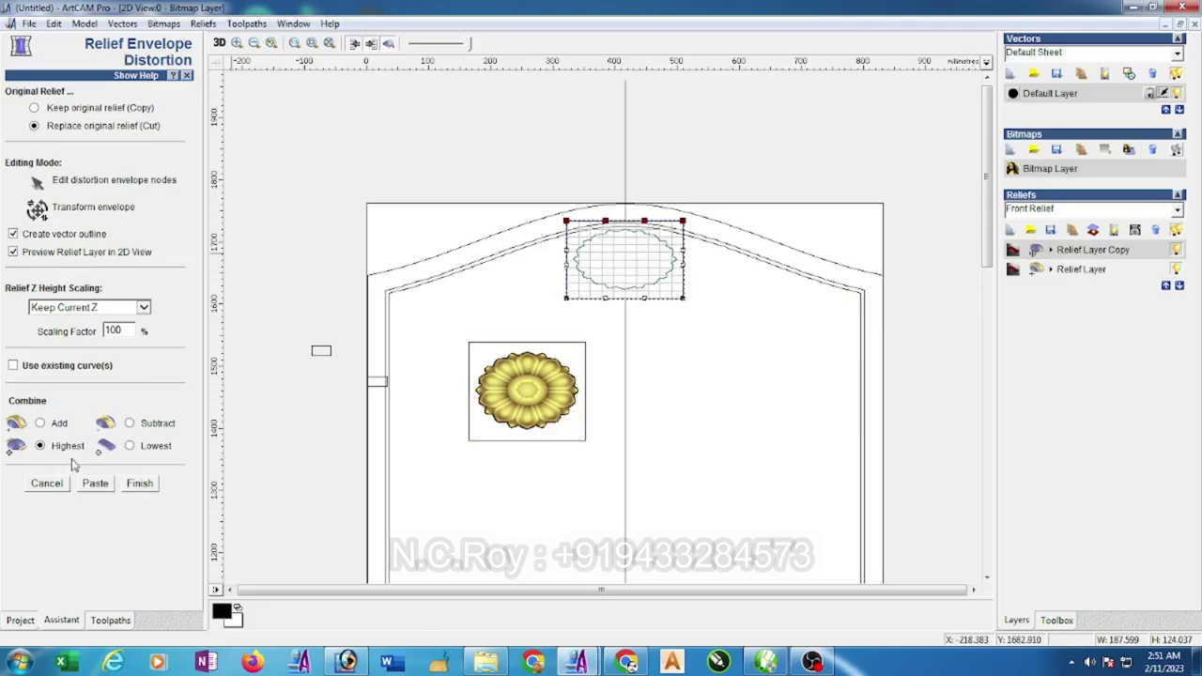
left_click(147, 494)
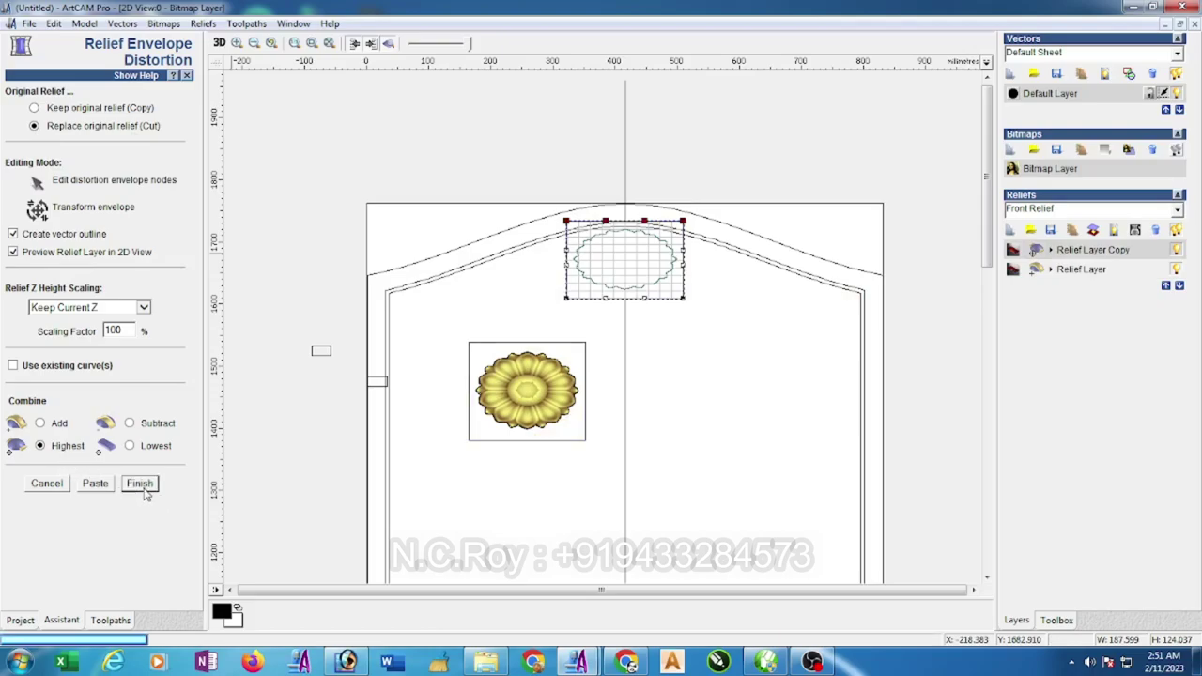
Confirm the envelope placement and delete the leftover square and scalloped oval outlines.
left_click(147, 494)
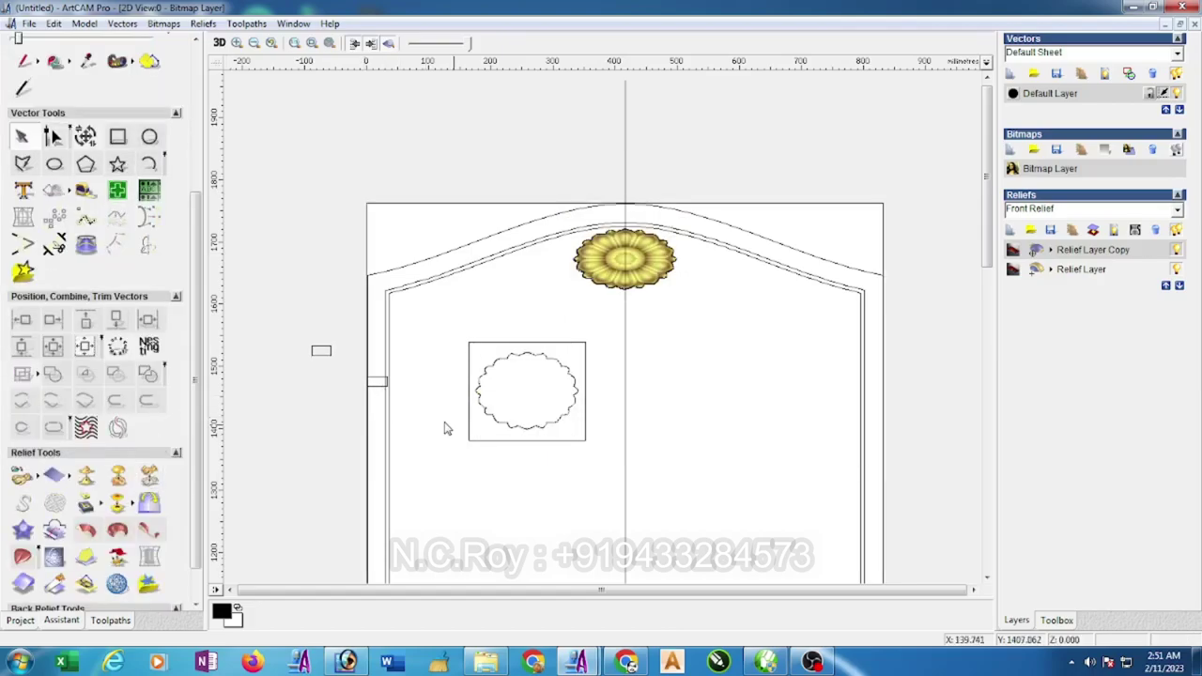
left_click_drag(428, 320, 606, 481)
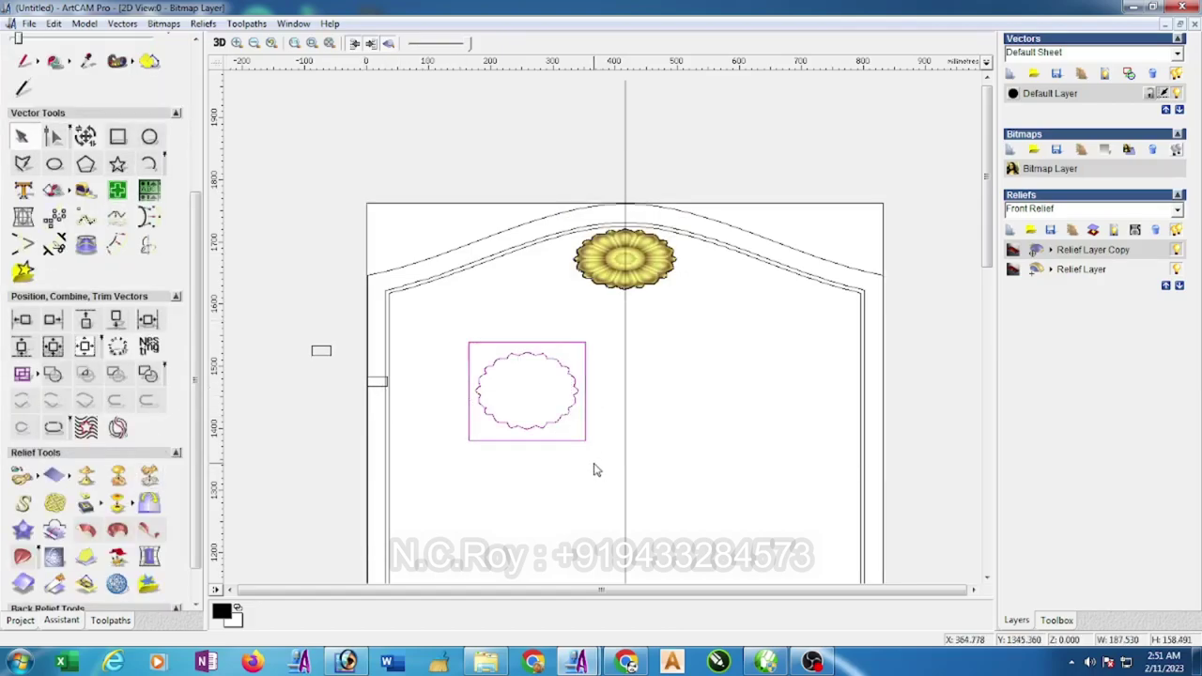
key("Delete")
Move the small rectangle left, clear of the door.
scroll(389, 403, "up", 3)
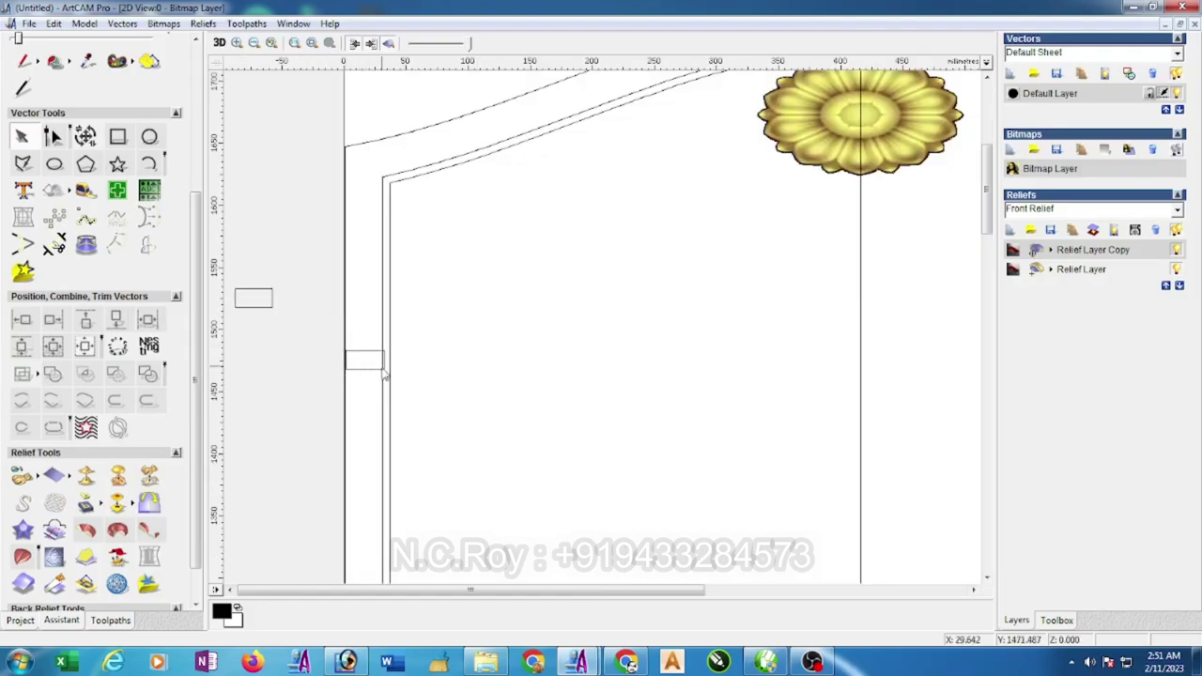
double_click(366, 353)
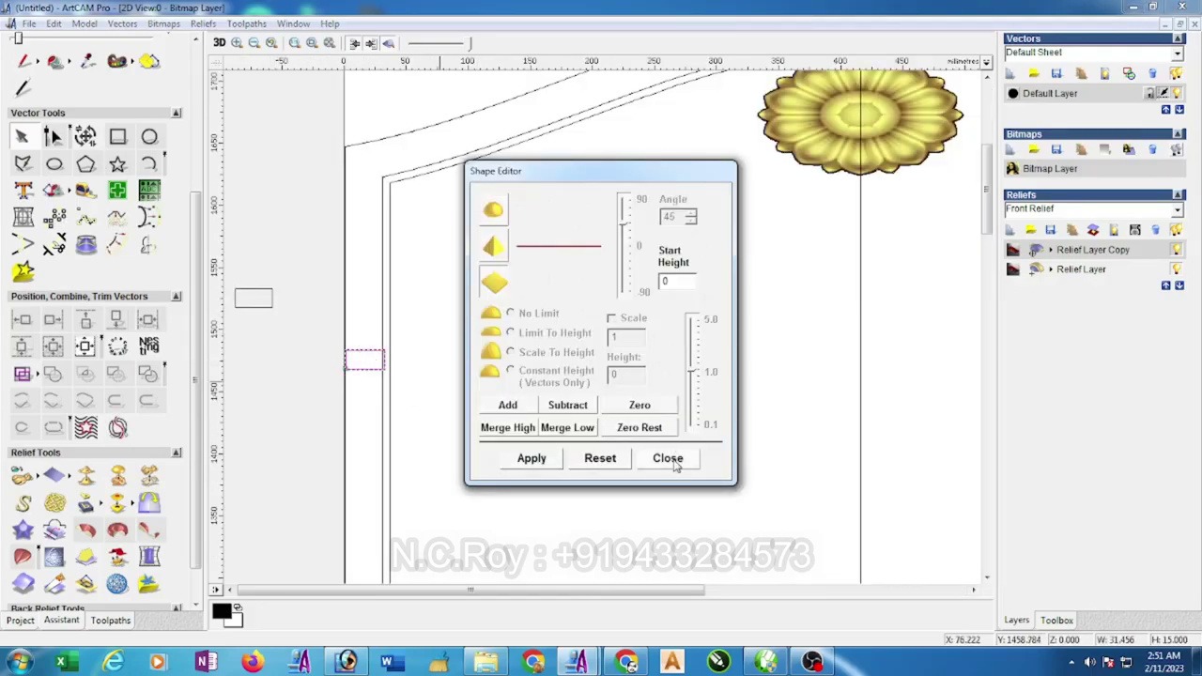
left_click(669, 460)
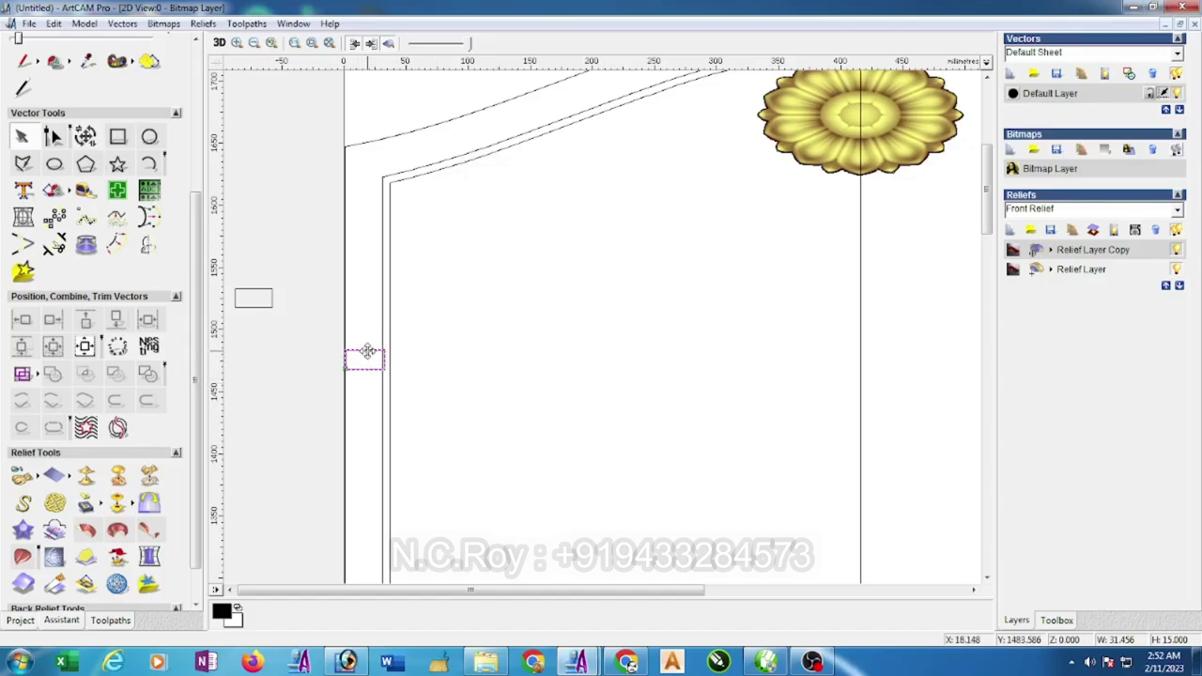
left_click_drag(364, 352, 277, 345)
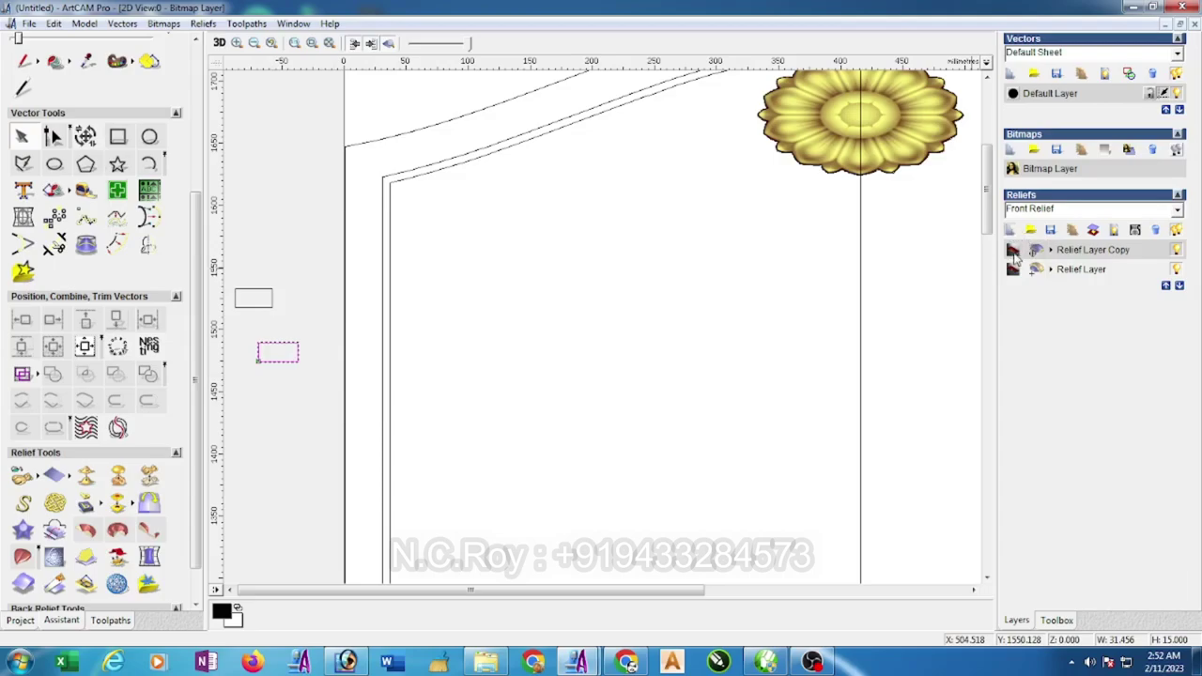
Add a new relief layer and duplicate the default vector layer.
left_click(1051, 254)
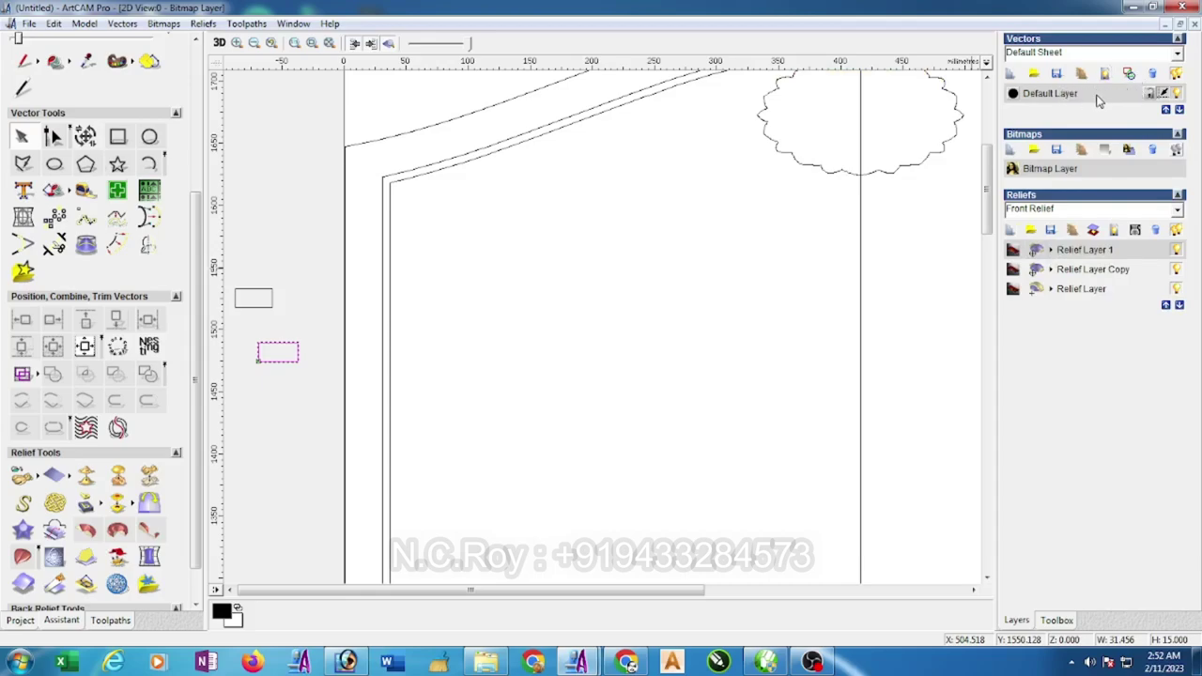
left_click(1081, 75)
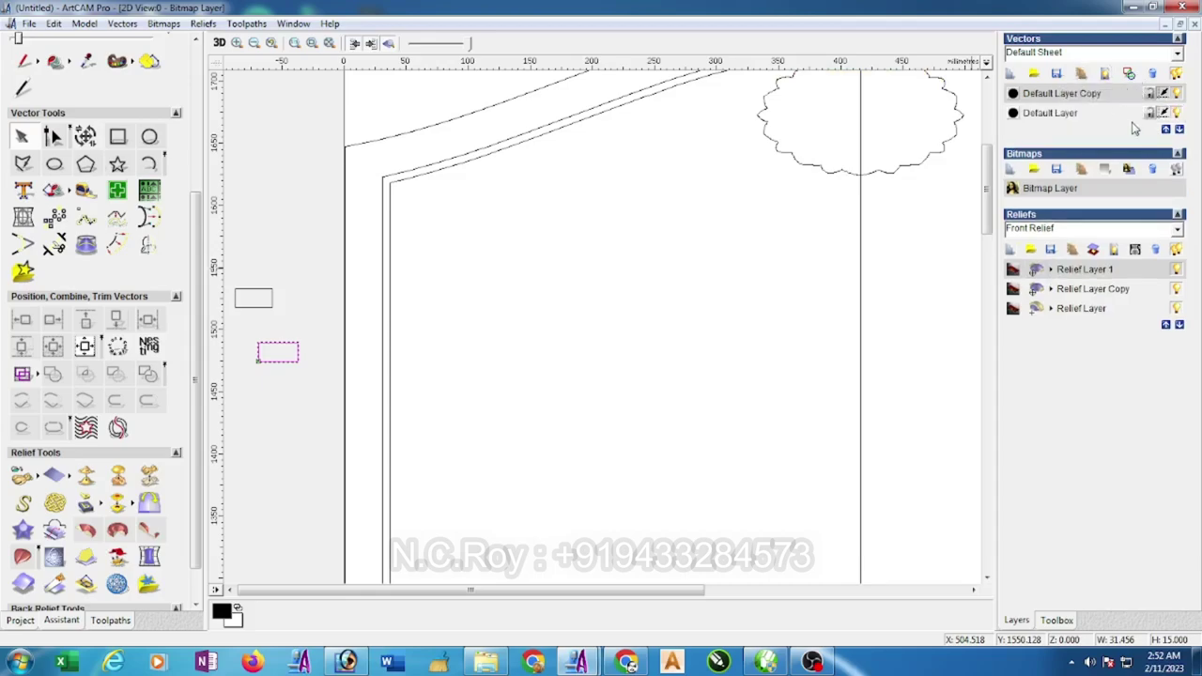
left_click(1178, 114)
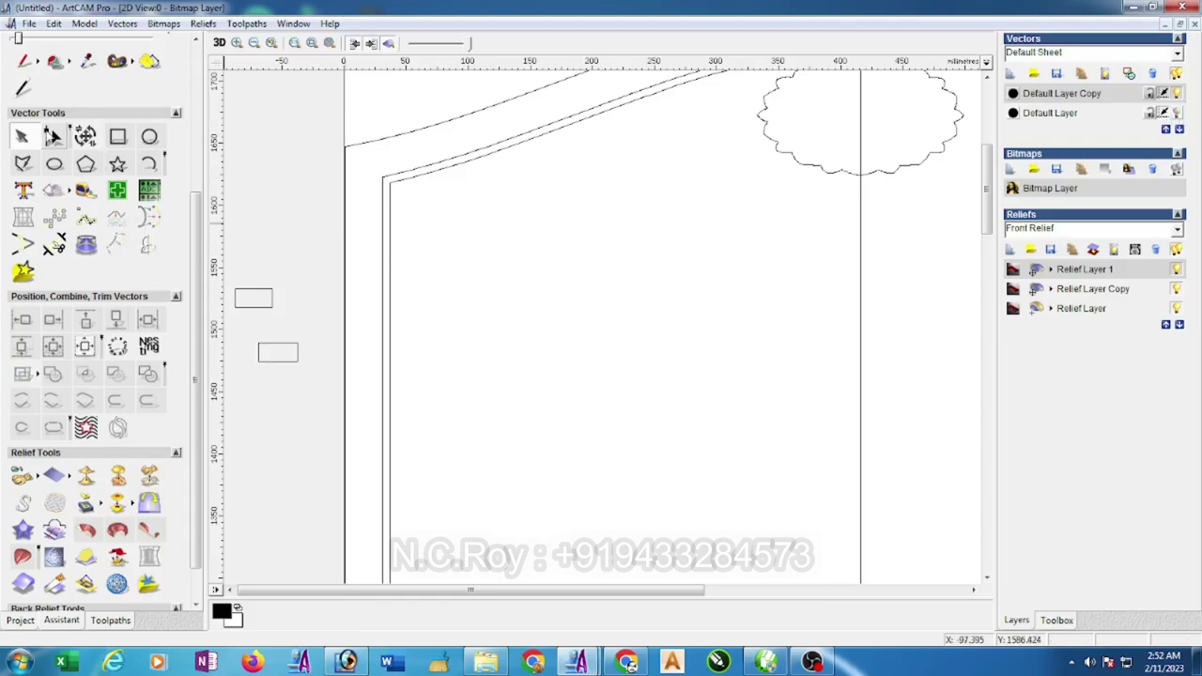
Node-edit the small rectangle's corner into a curved quarter-round arc profile.
left_click(52, 137)
left_click(275, 361)
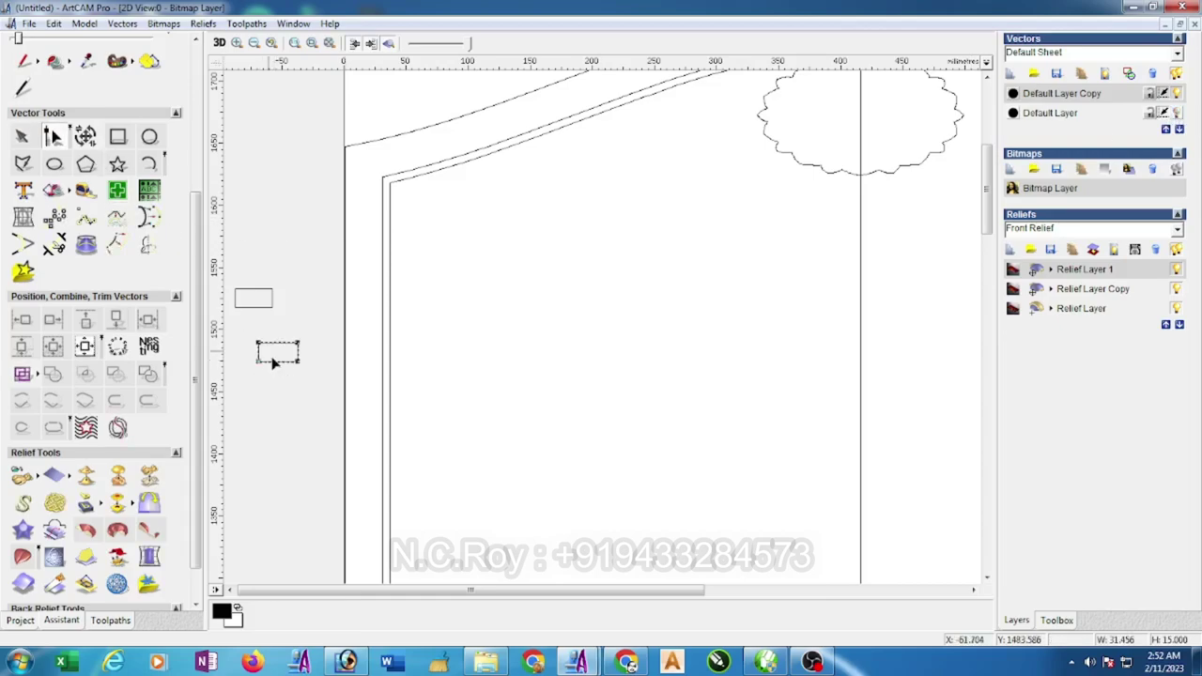
left_click(254, 307)
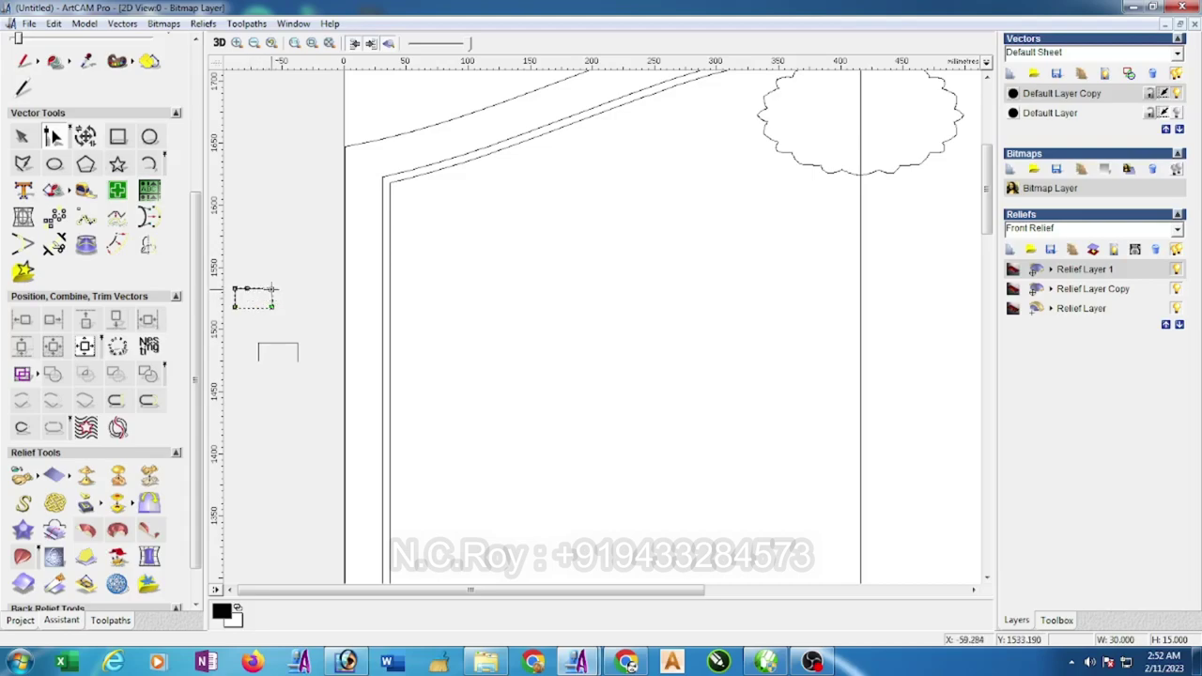
scroll(282, 300, "up", 2)
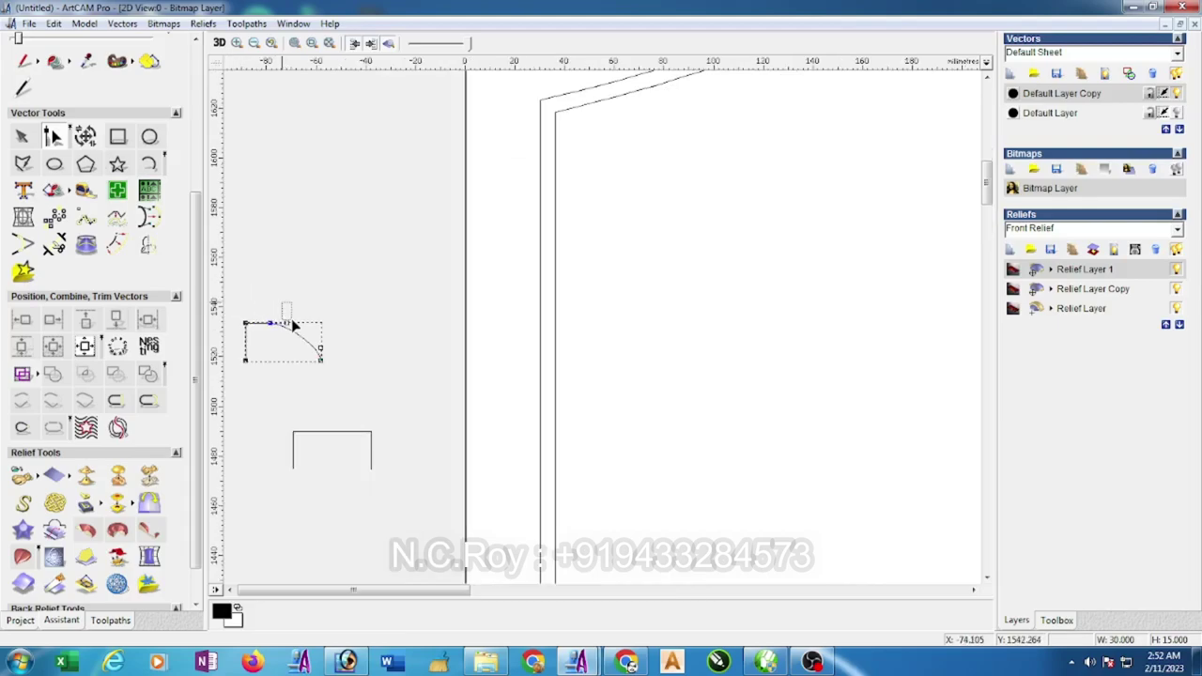
left_click_drag(298, 334, 311, 343)
left_click(338, 273)
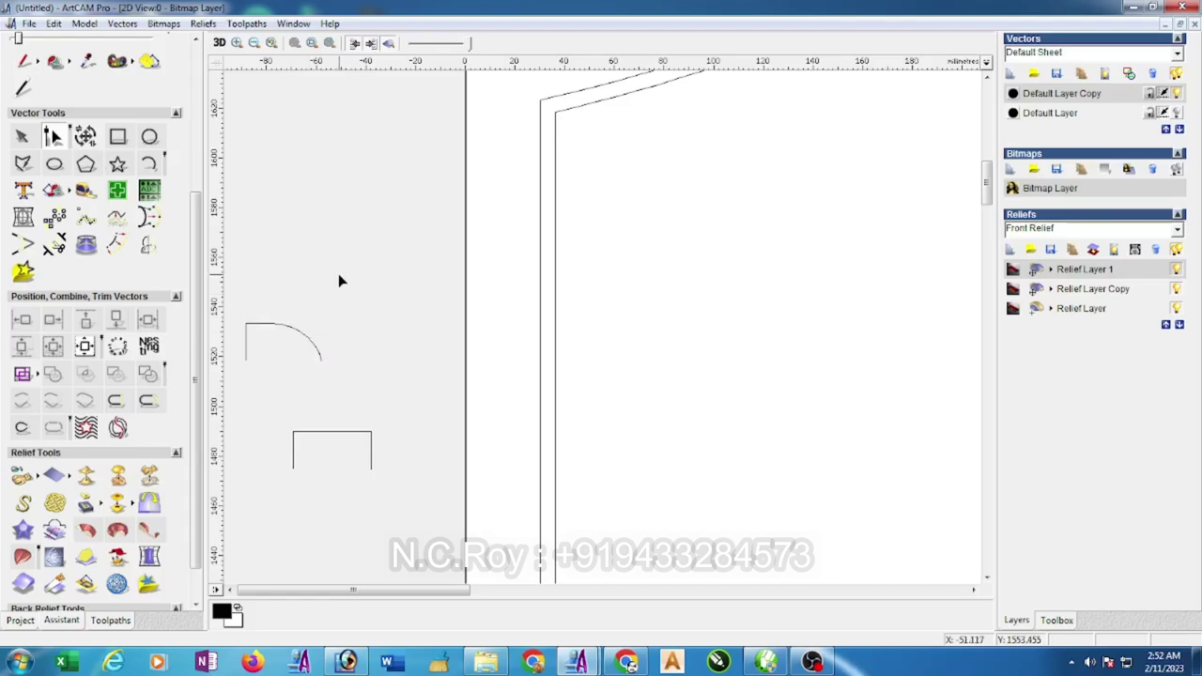
scroll(357, 286, "down", 3)
scroll(454, 207, "up", 1)
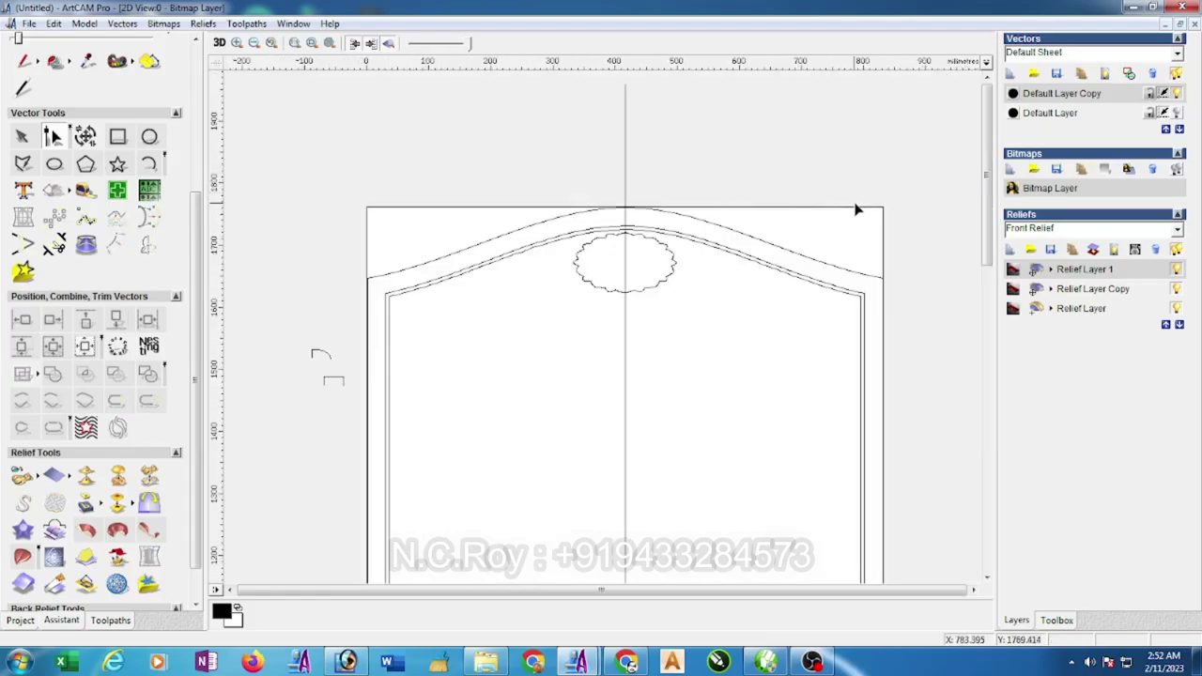
Try selecting the arched top outline and the door's outer border, then clear the curve's node selection.
left_click(403, 273)
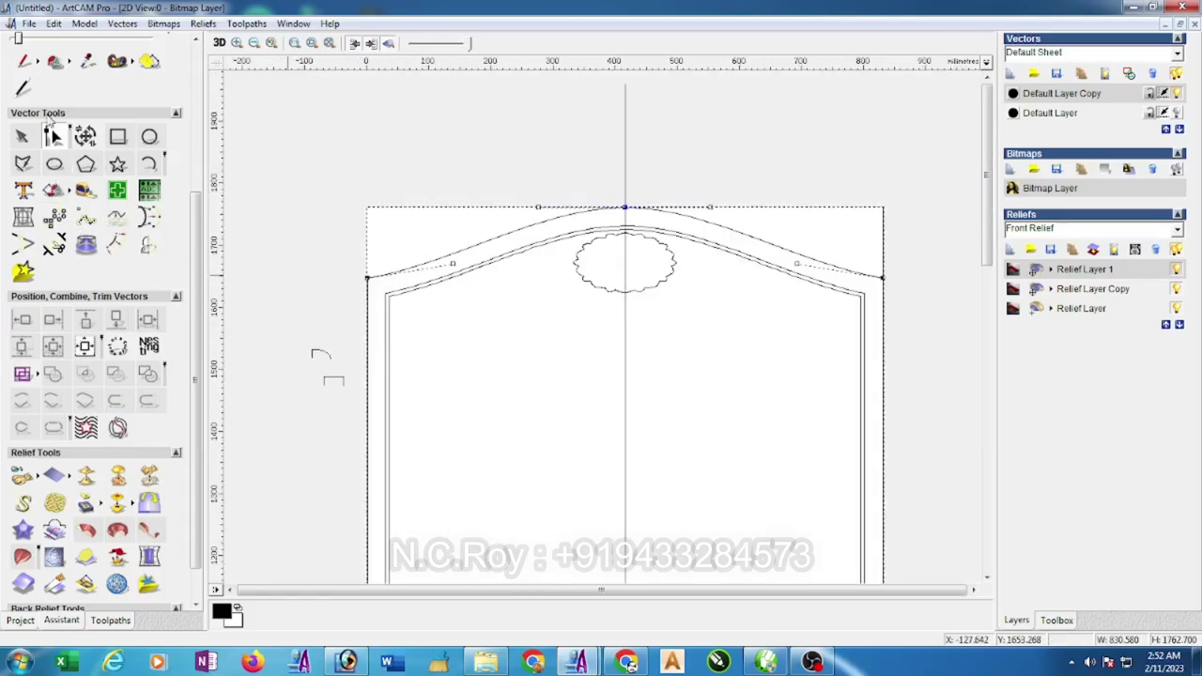
left_click(366, 277)
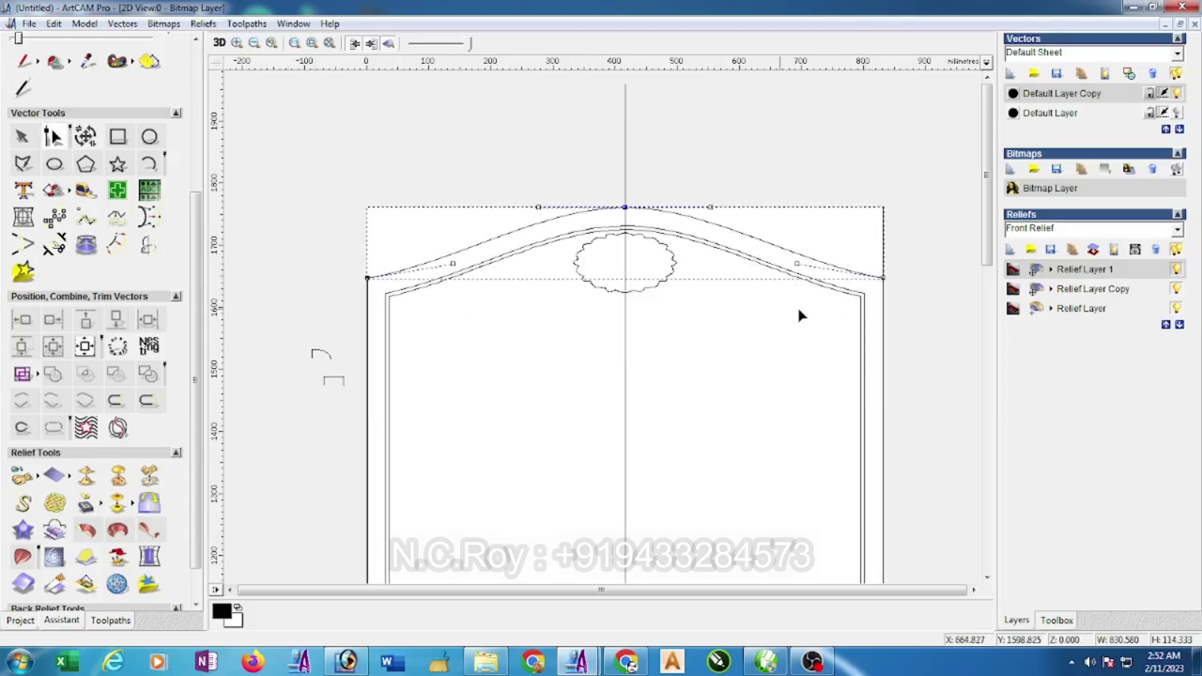
scroll(798, 313, "down", 3)
scroll(550, 410, "up", 2)
left_click(491, 460)
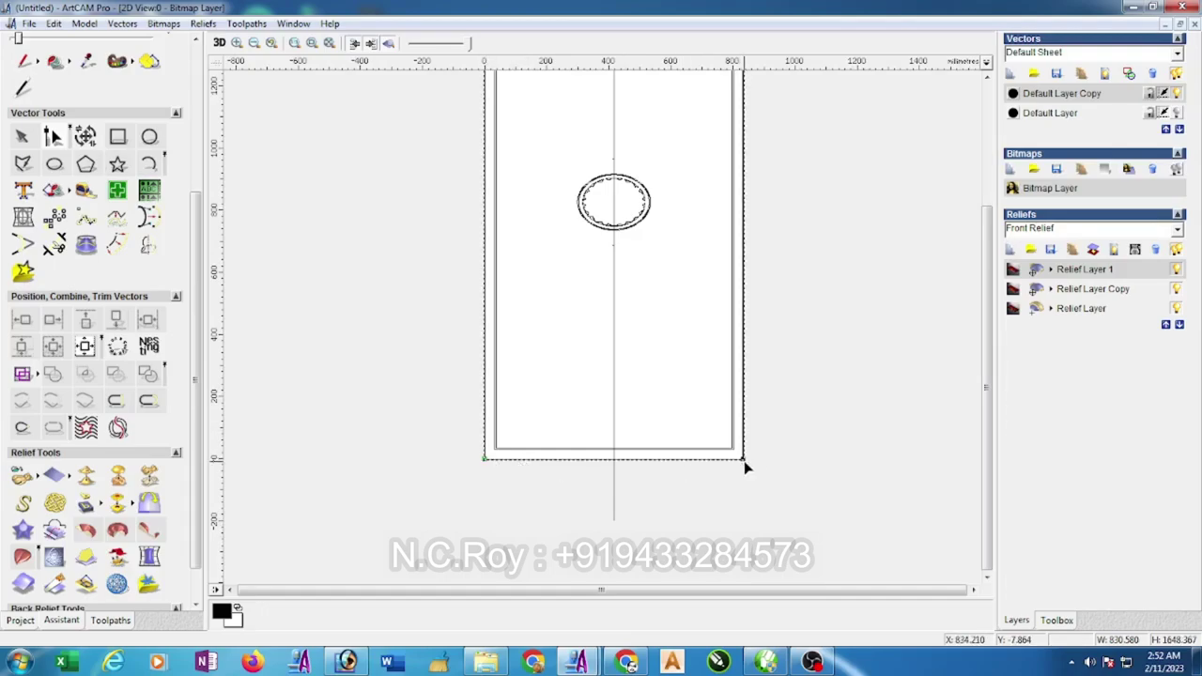
scroll(473, 431, "up", 2)
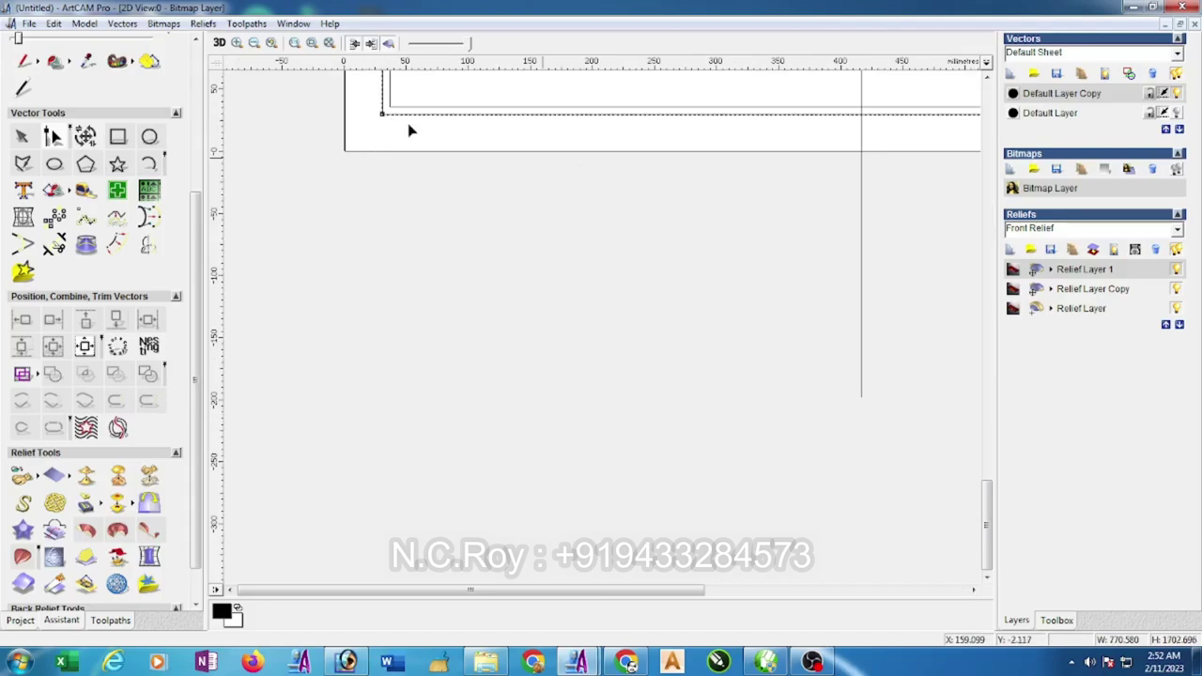
scroll(394, 122, "down", 1)
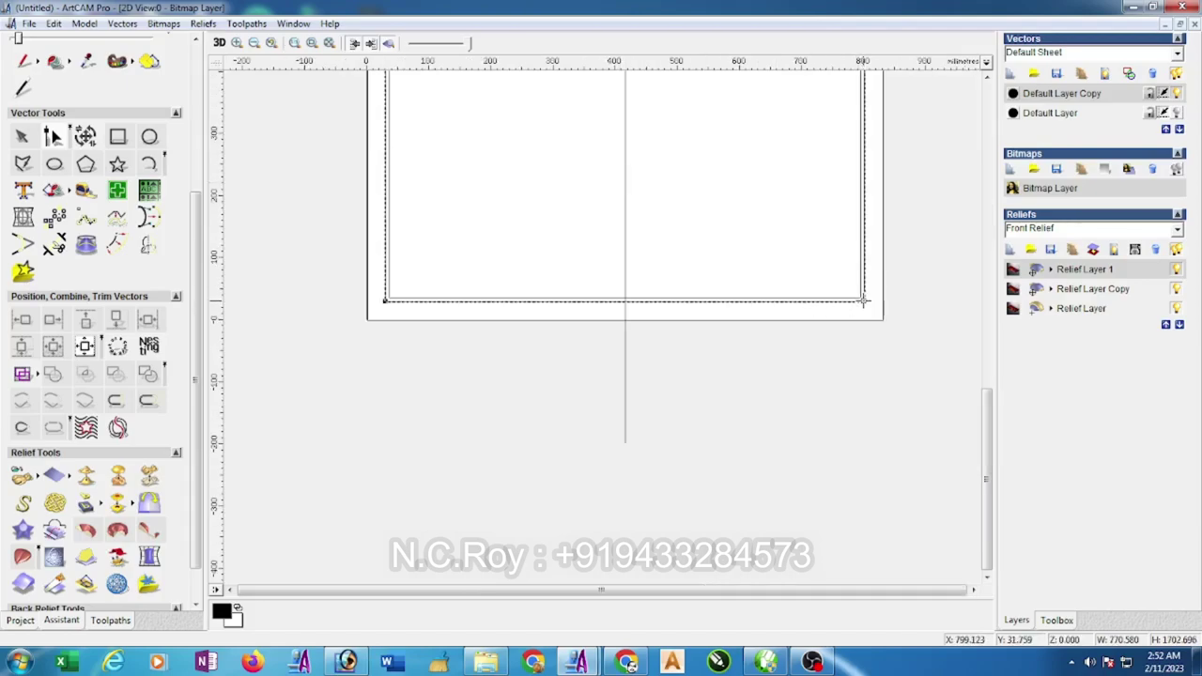
scroll(695, 231, "down", 2)
scroll(523, 206, "up", 2)
scroll(379, 303, "up", 1)
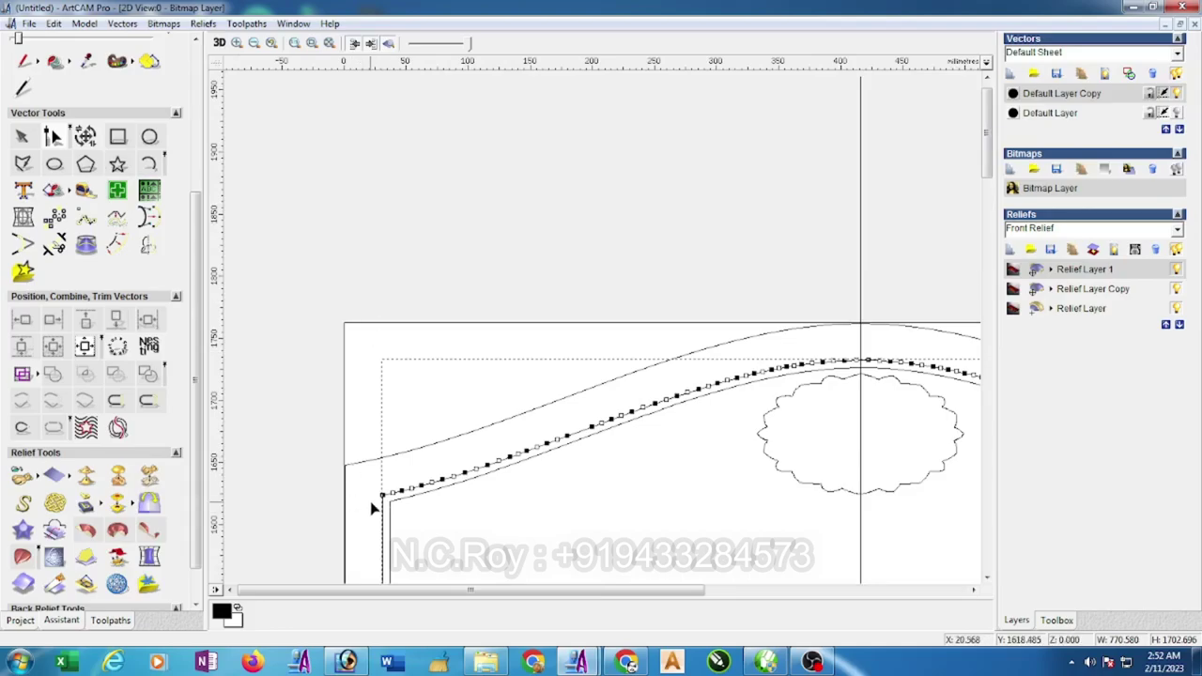
left_click(753, 432)
In plain object selection, select the outer arch curve and add the inner arch curve.
scroll(752, 432, "down", 1)
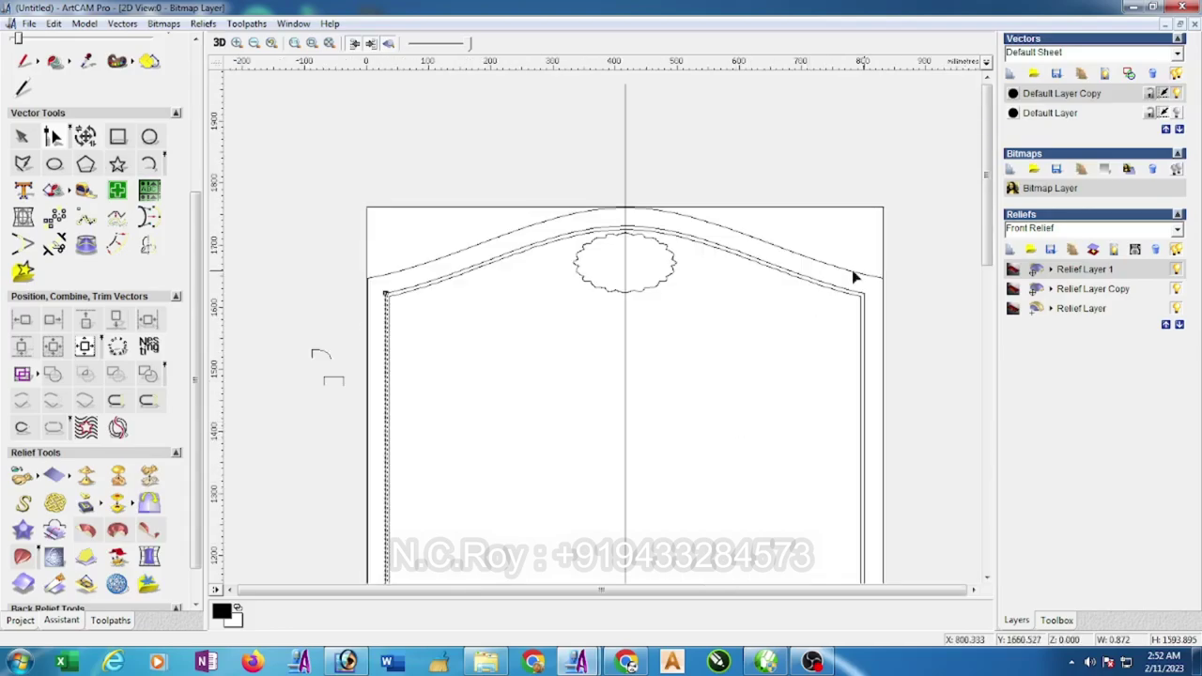
scroll(852, 270, "up", 1)
left_click(777, 375)
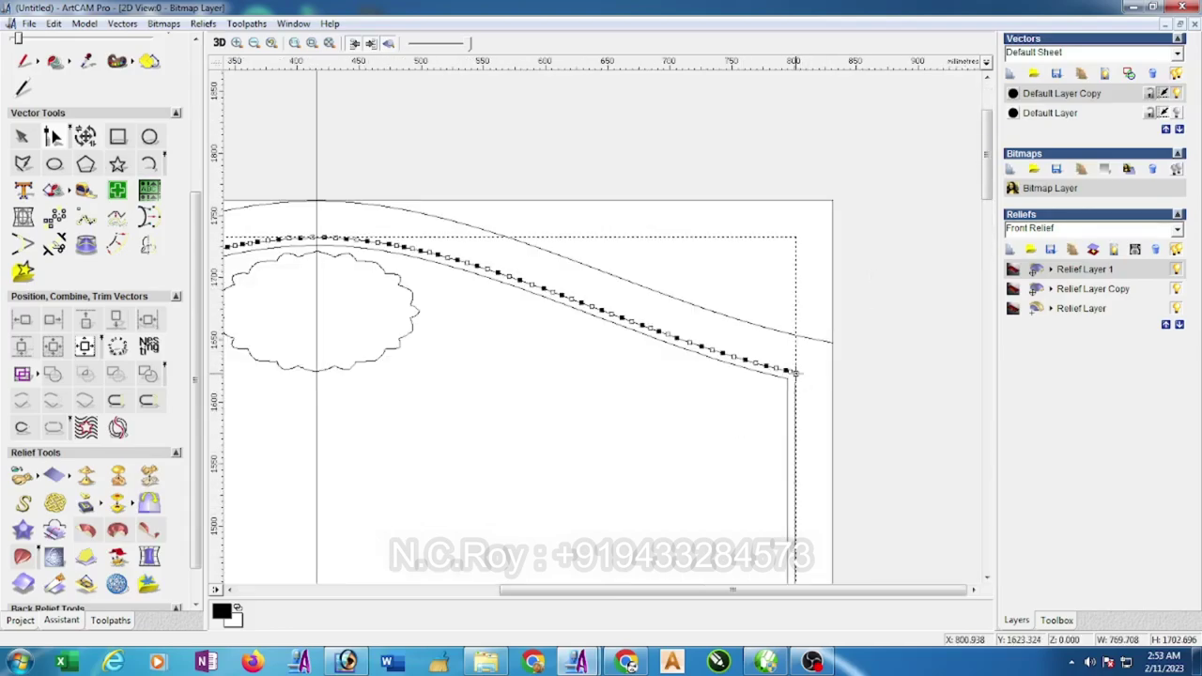
scroll(866, 351, "down", 1)
scroll(670, 261, "down", 1)
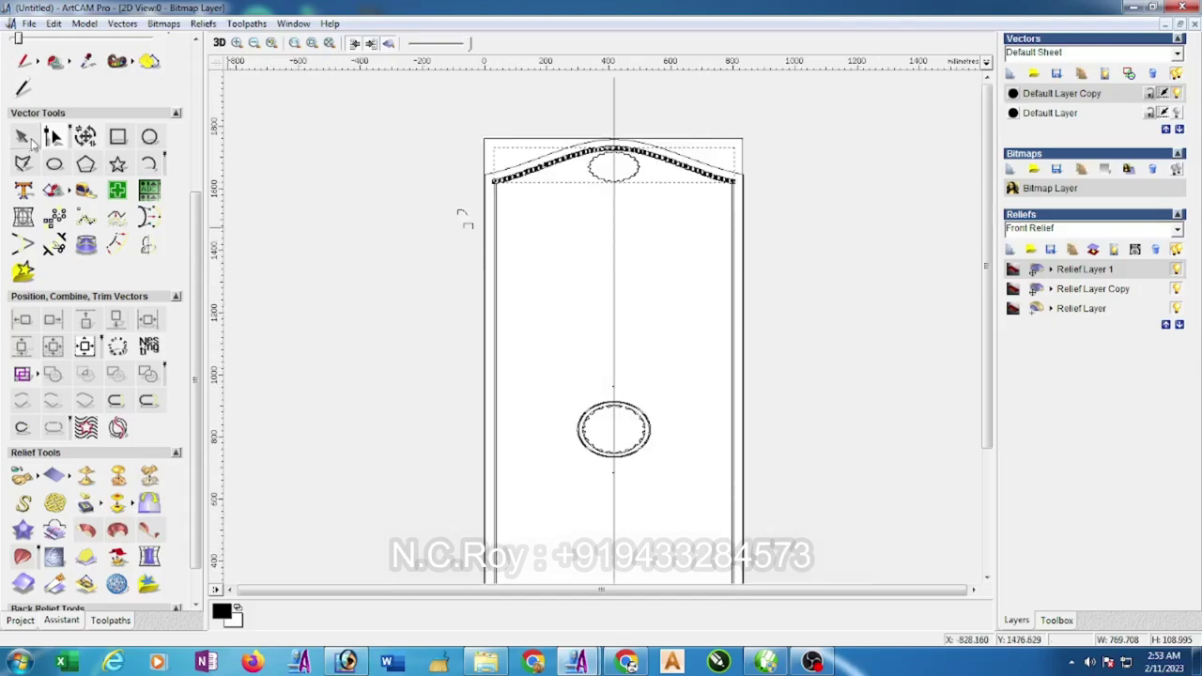
left_click(23, 137)
scroll(448, 262, "up", 1)
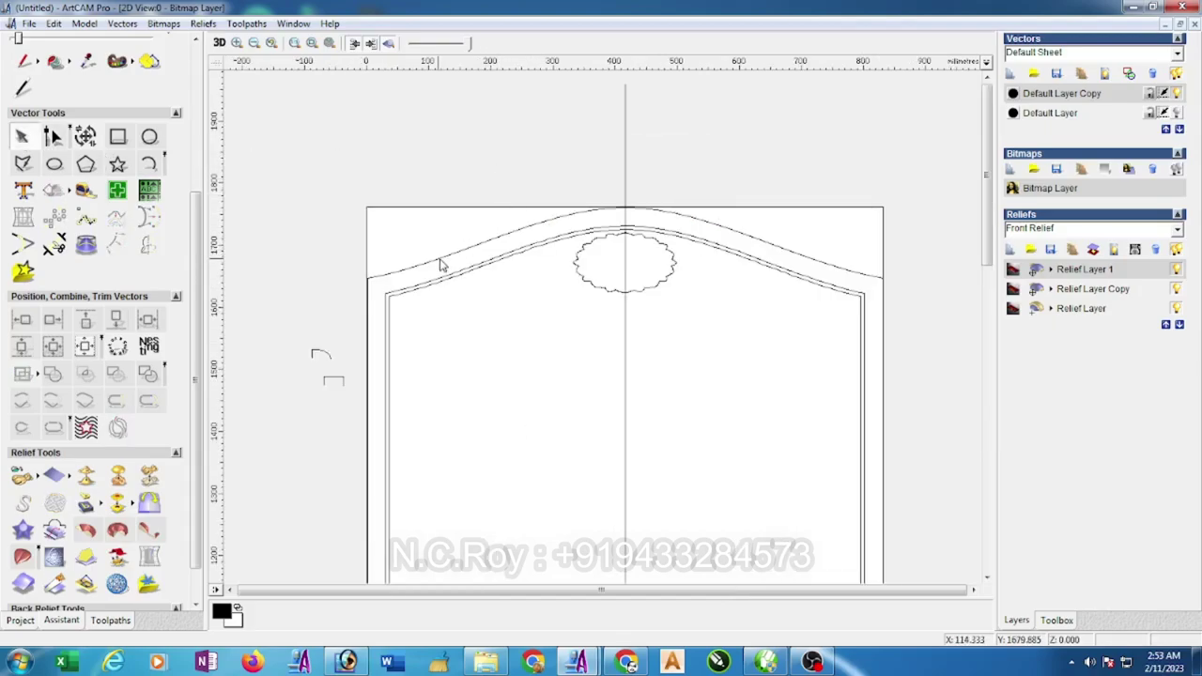
left_click(442, 264)
left_click(413, 294, "shift")
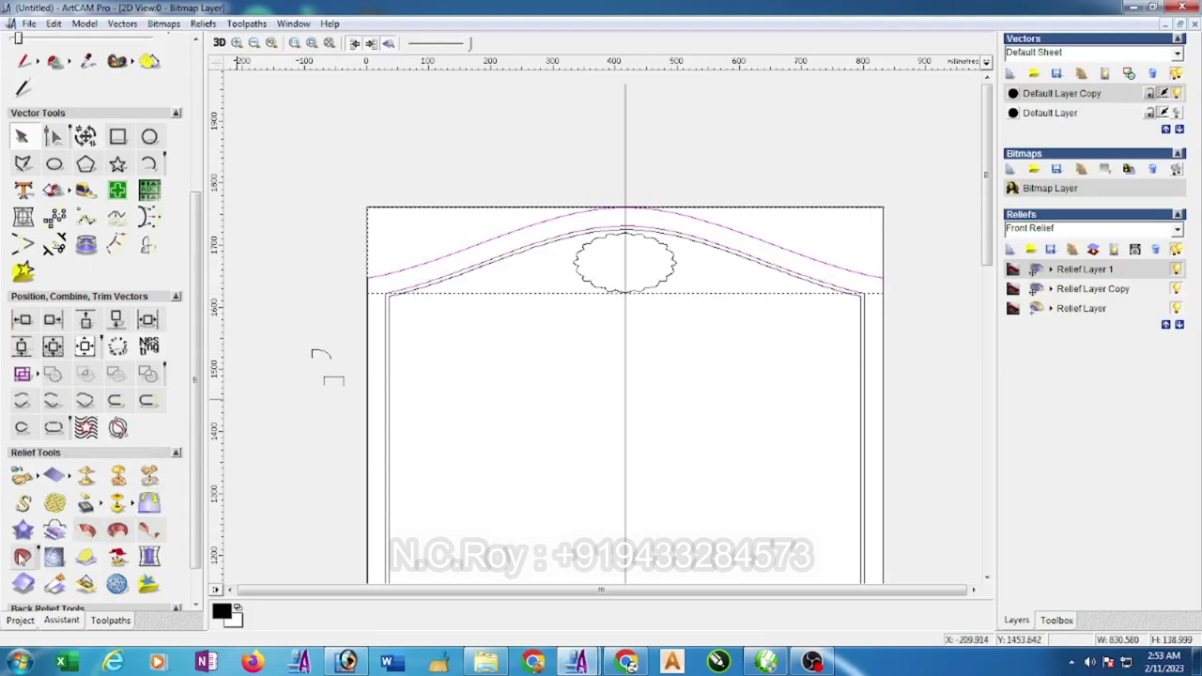
Two-rail sweep the small arc along the arched top, with the rectangle as Z control vector set to Highest.
left_click(85, 527)
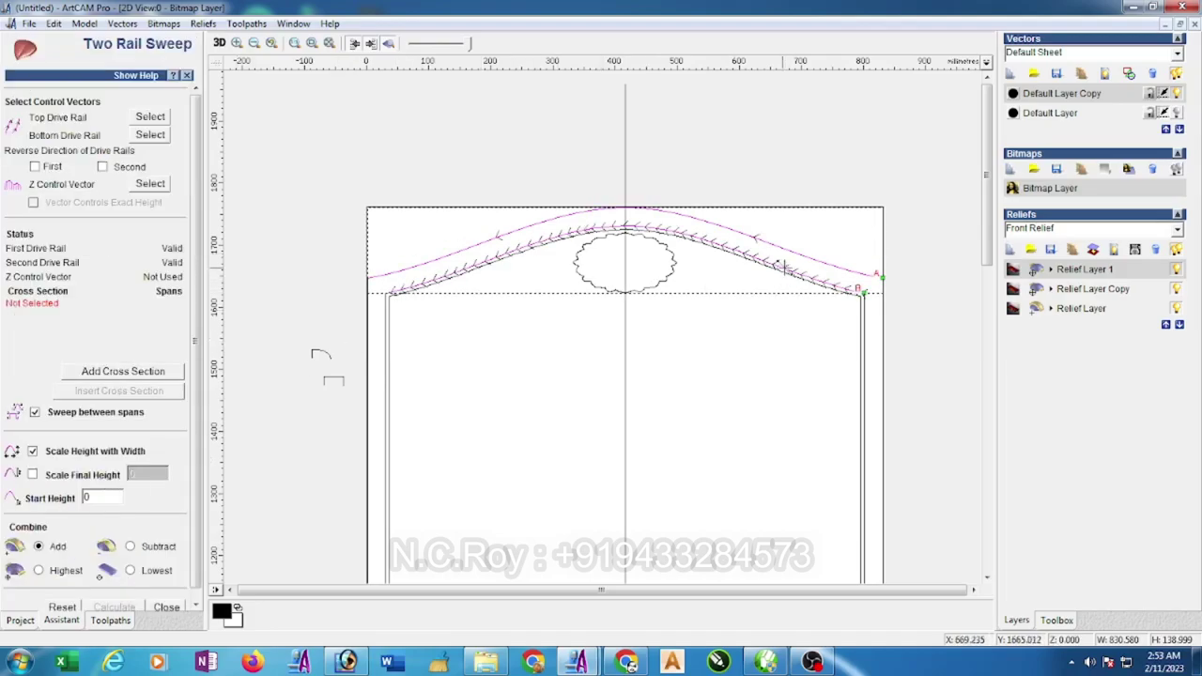
left_click(320, 355)
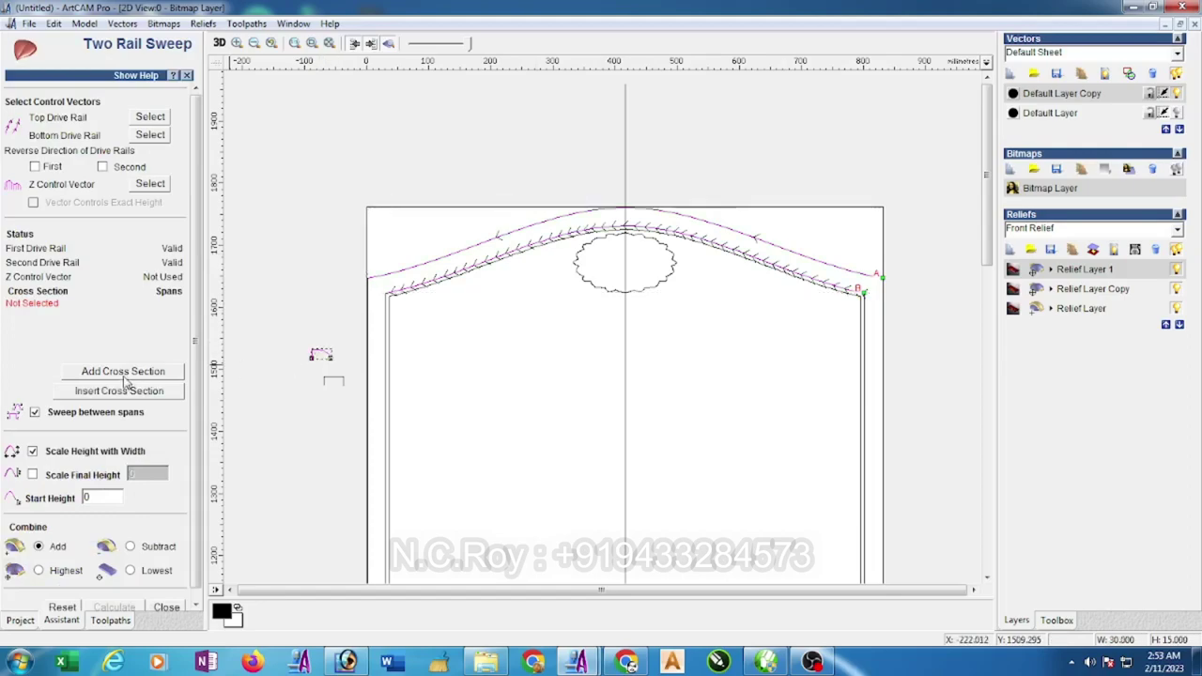
left_click(125, 376)
left_click(334, 381)
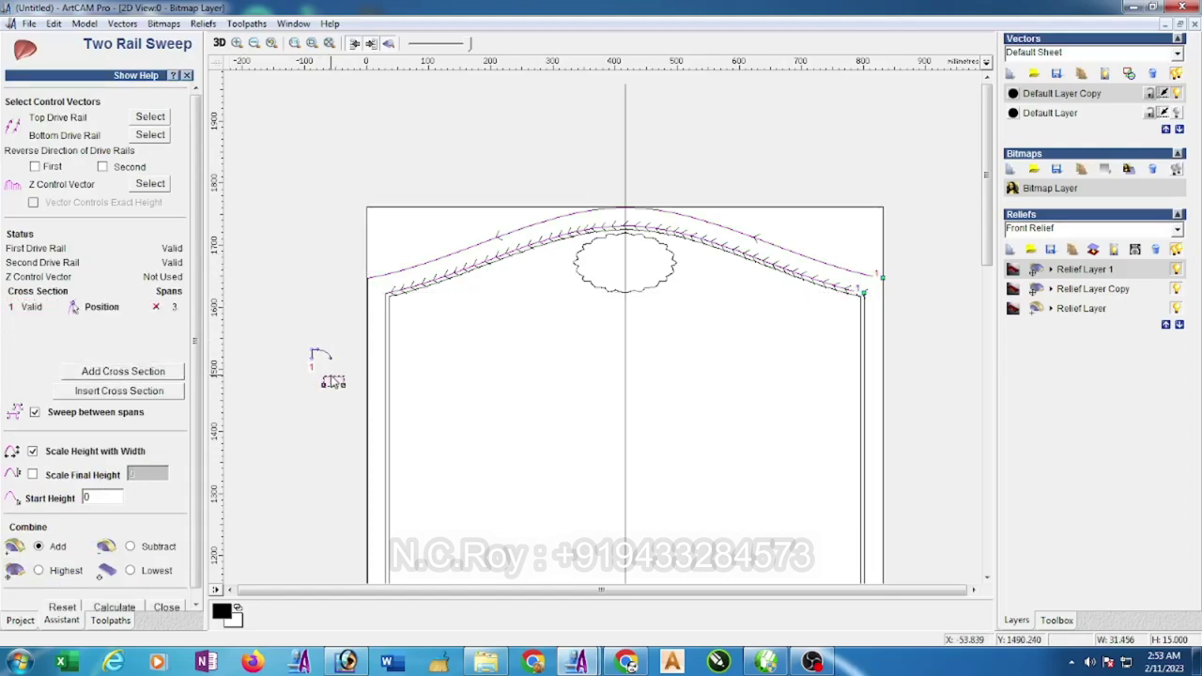
left_click(150, 184)
left_click(34, 202)
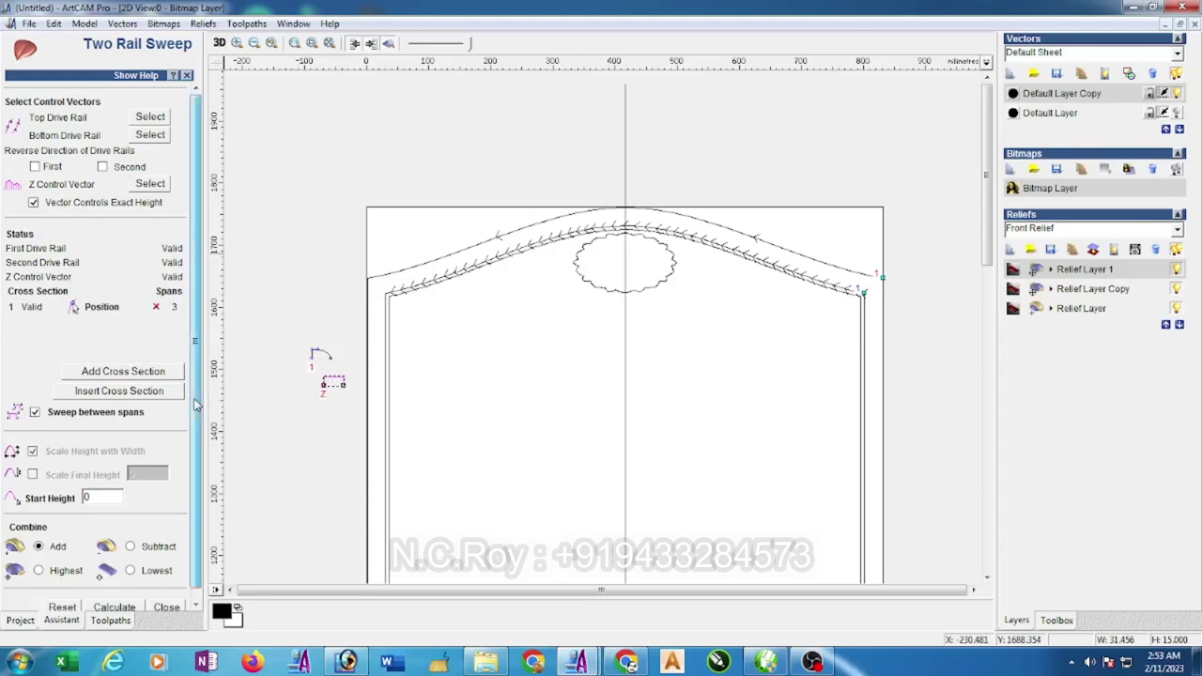
scroll(197, 404, "down", 1)
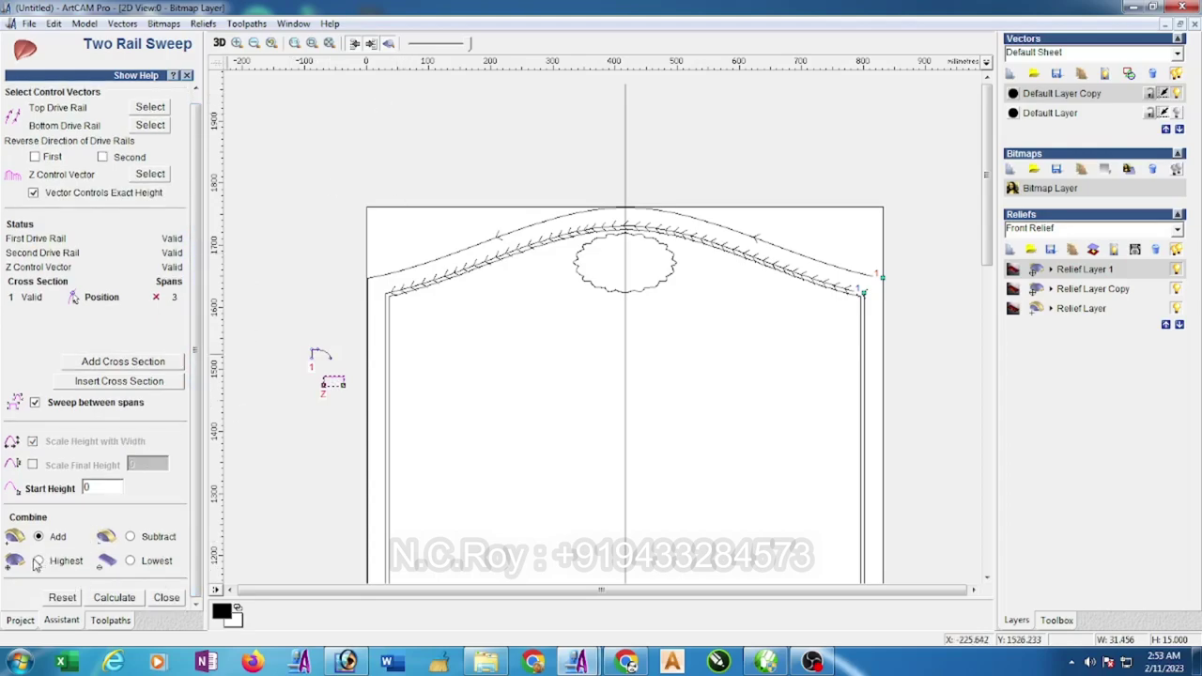
left_click(118, 600)
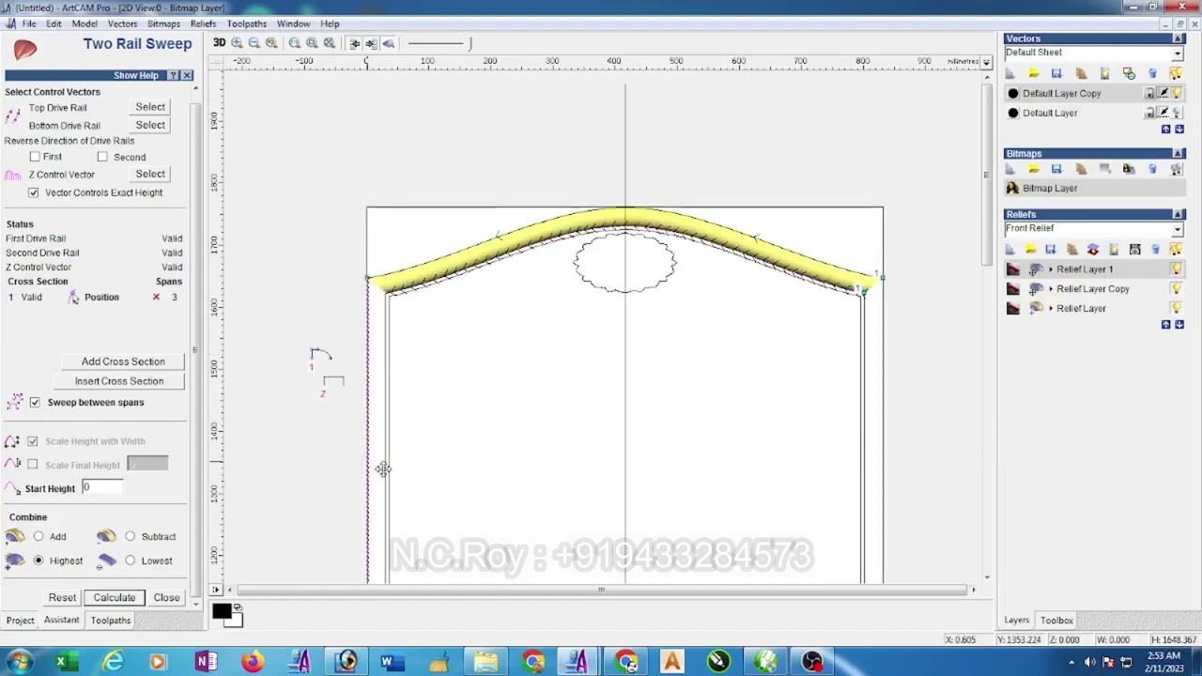
Make the left door edge the drive rail and calculate the moulding down that side.
left_click(383, 470)
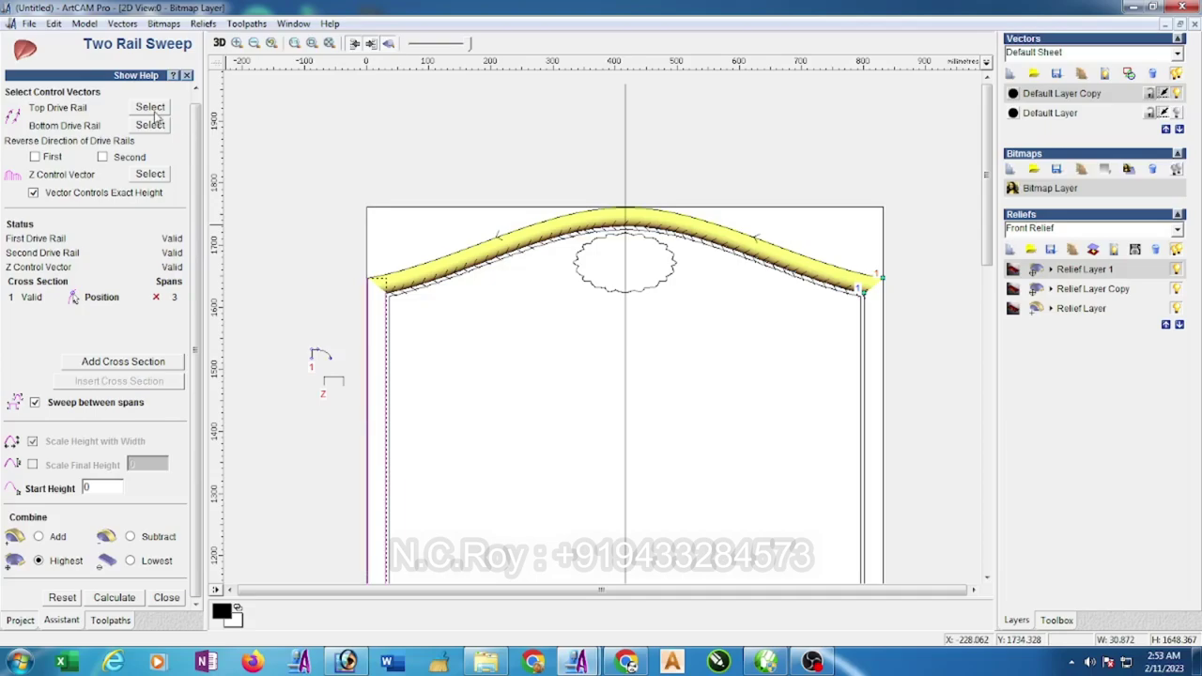
left_click(154, 111)
left_click(117, 599)
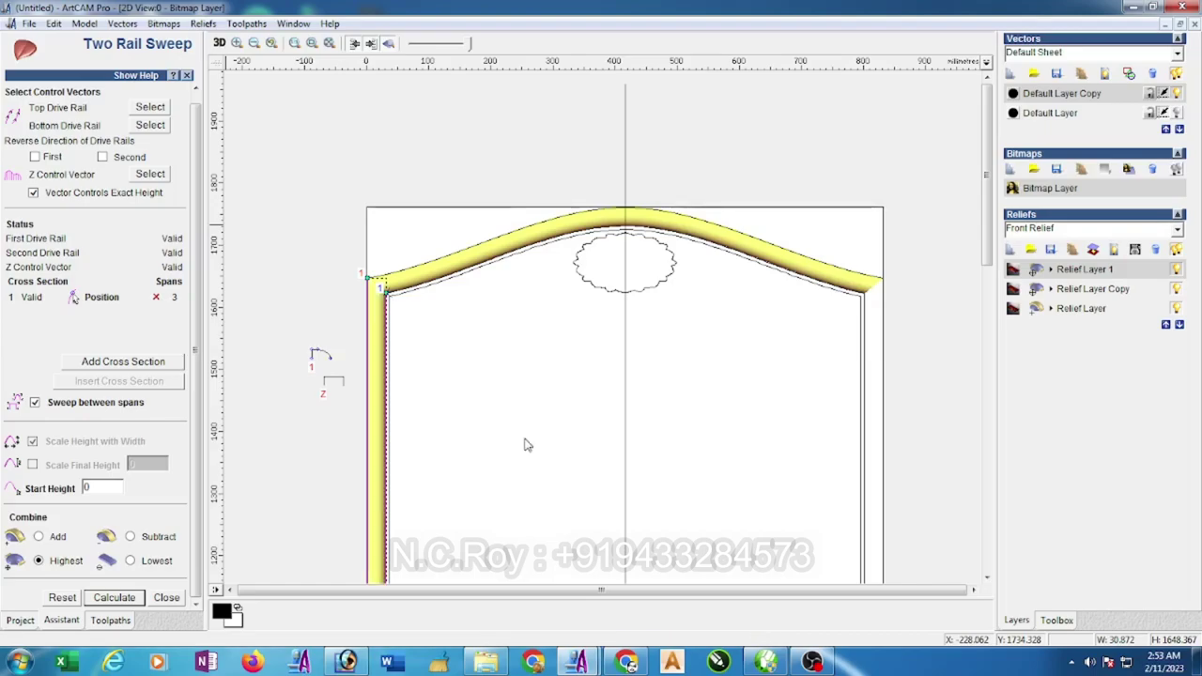
Set the bottom door edge as the top drive rail and calculate the moulding along it.
scroll(528, 440, "down", 2)
scroll(531, 446, "down", 1)
scroll(569, 475, "up", 3)
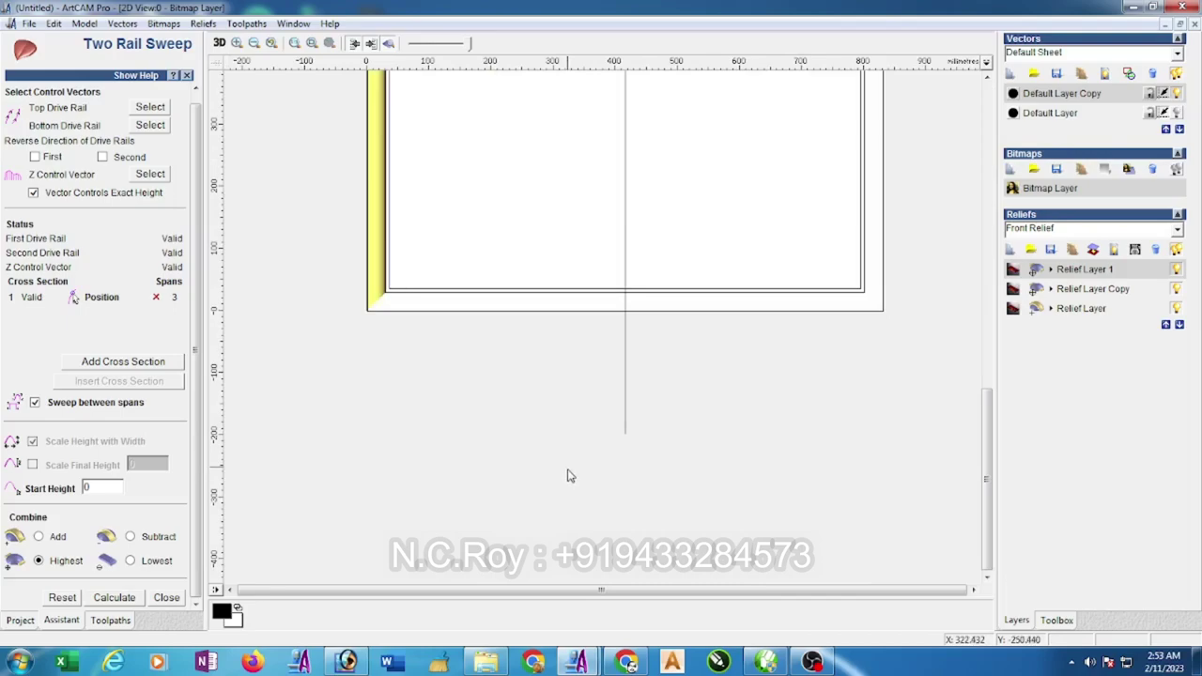
left_click(513, 309)
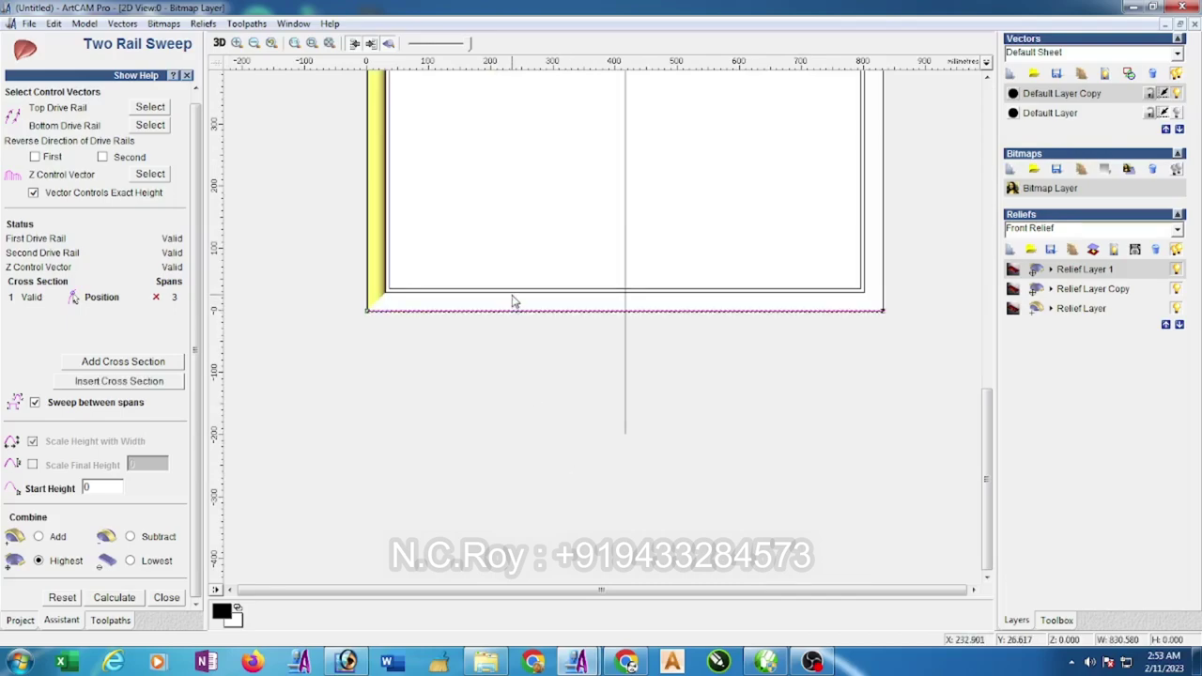
left_click(512, 293, "shift")
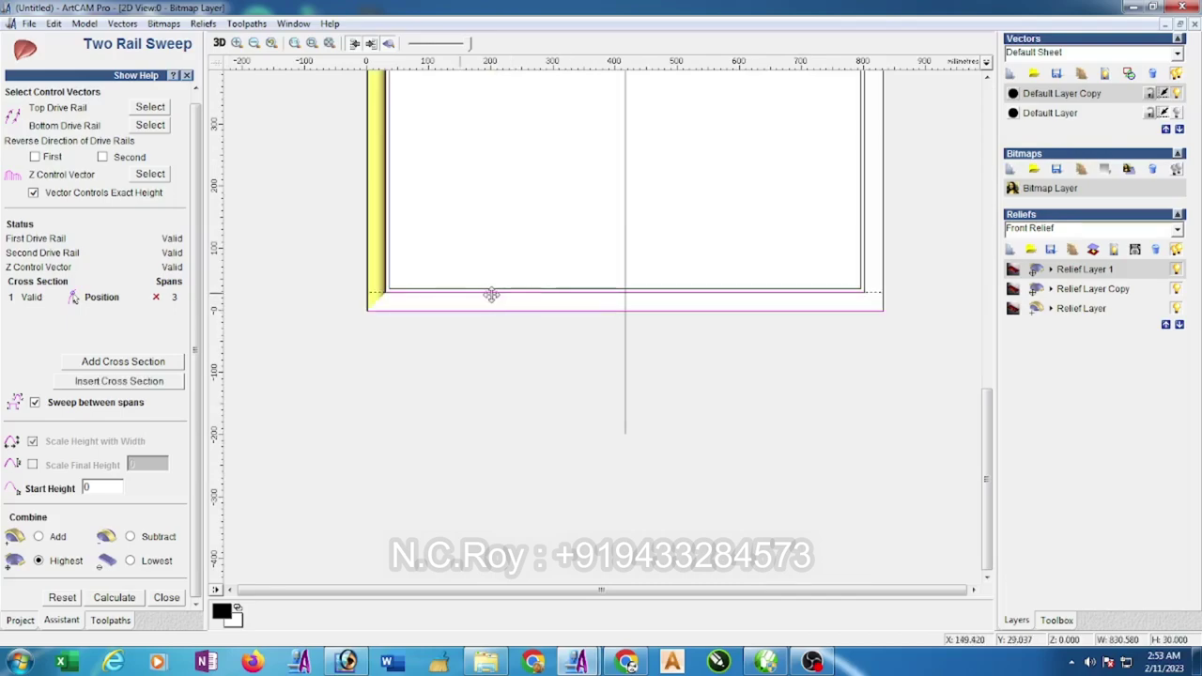
left_click(123, 601)
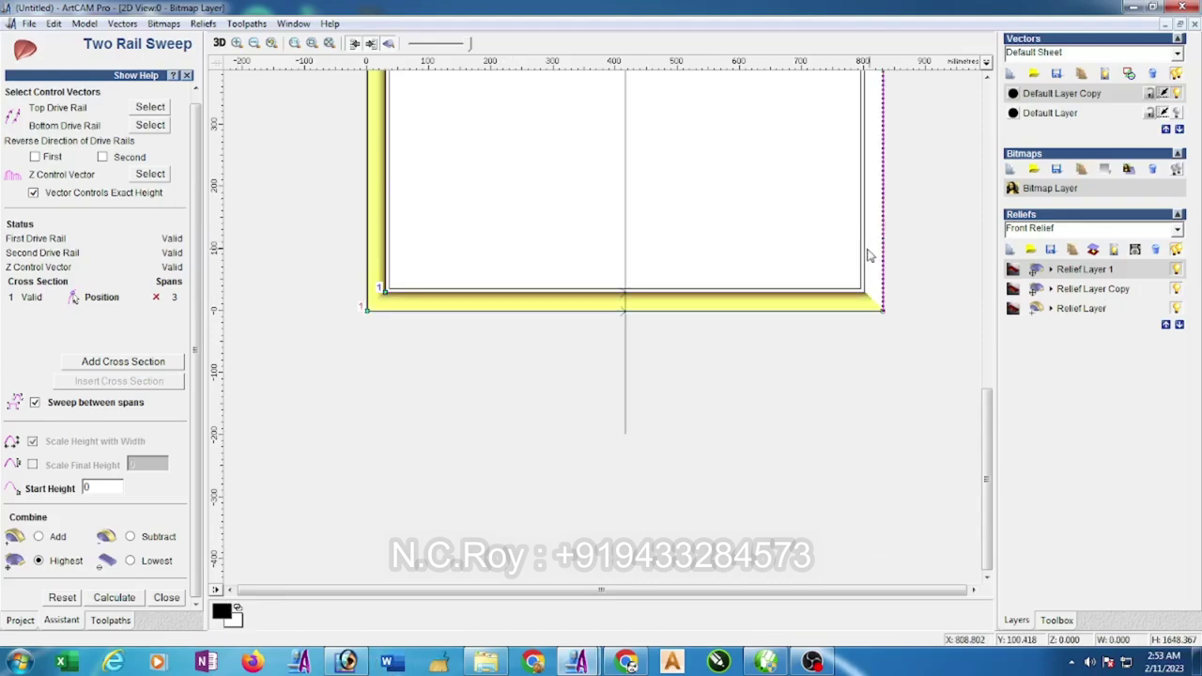
Sweep the moulding down the right edge as the drive rail, then close the Two Rail Sweep settings.
left_click(864, 255)
left_click(134, 109)
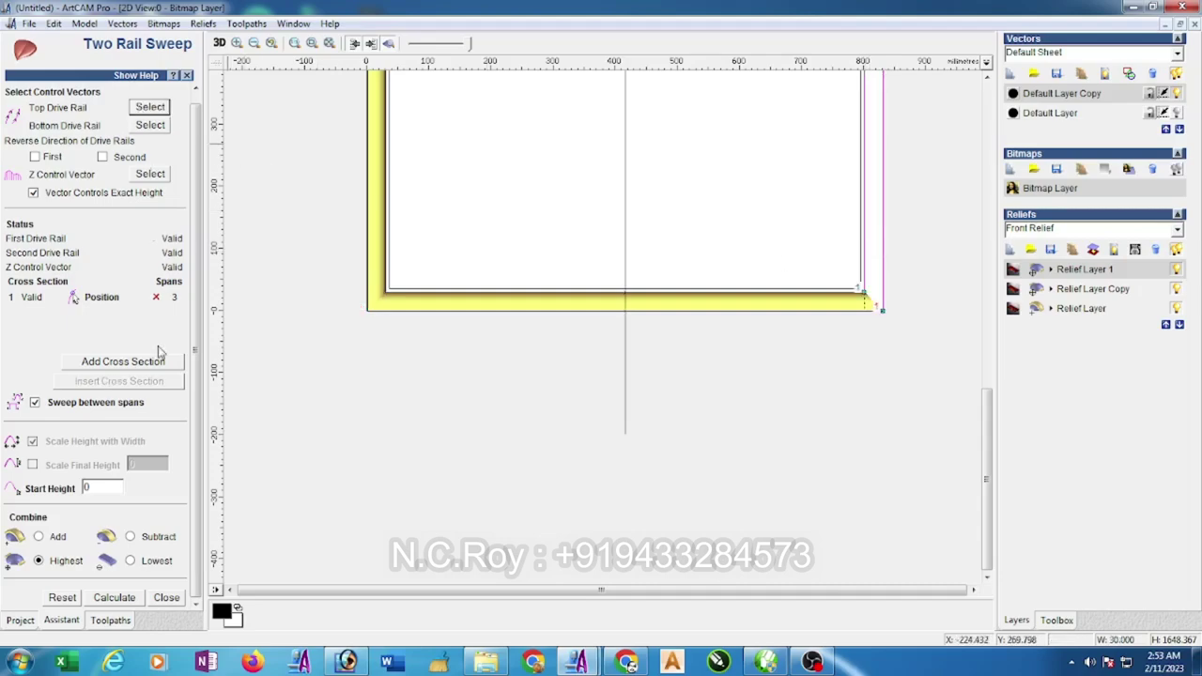
left_click(116, 599)
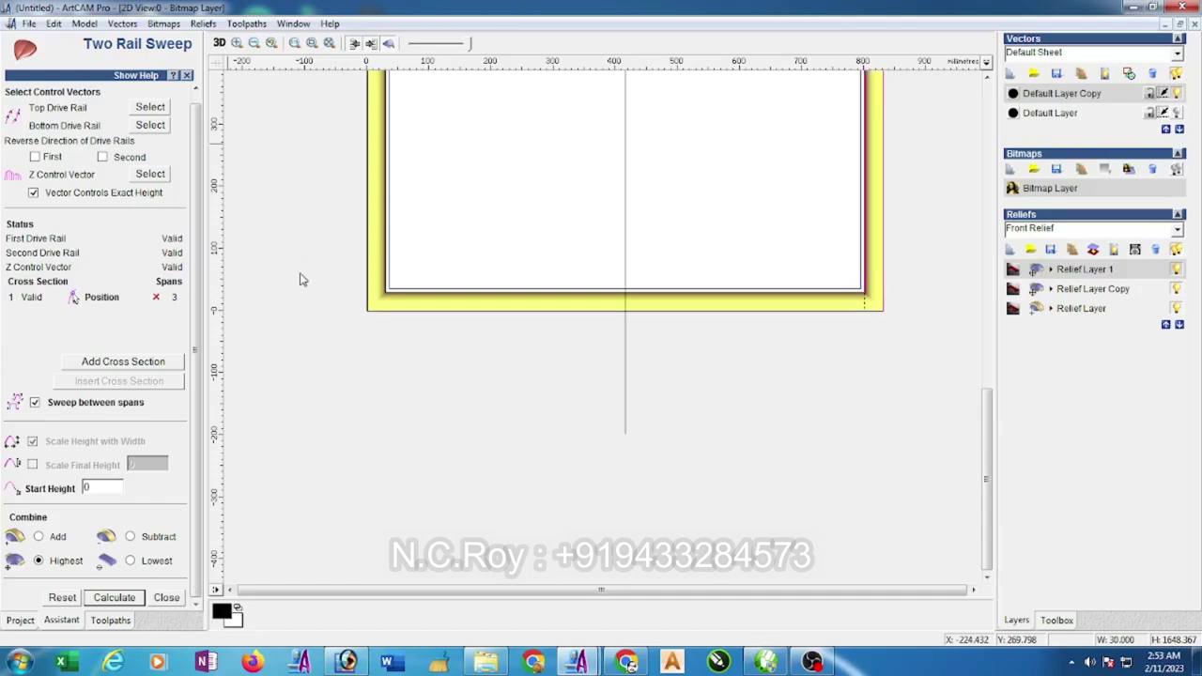
key("Escape")
Hide the 2D relief shading and tile the 2D and 3D views vertically.
left_click(387, 45)
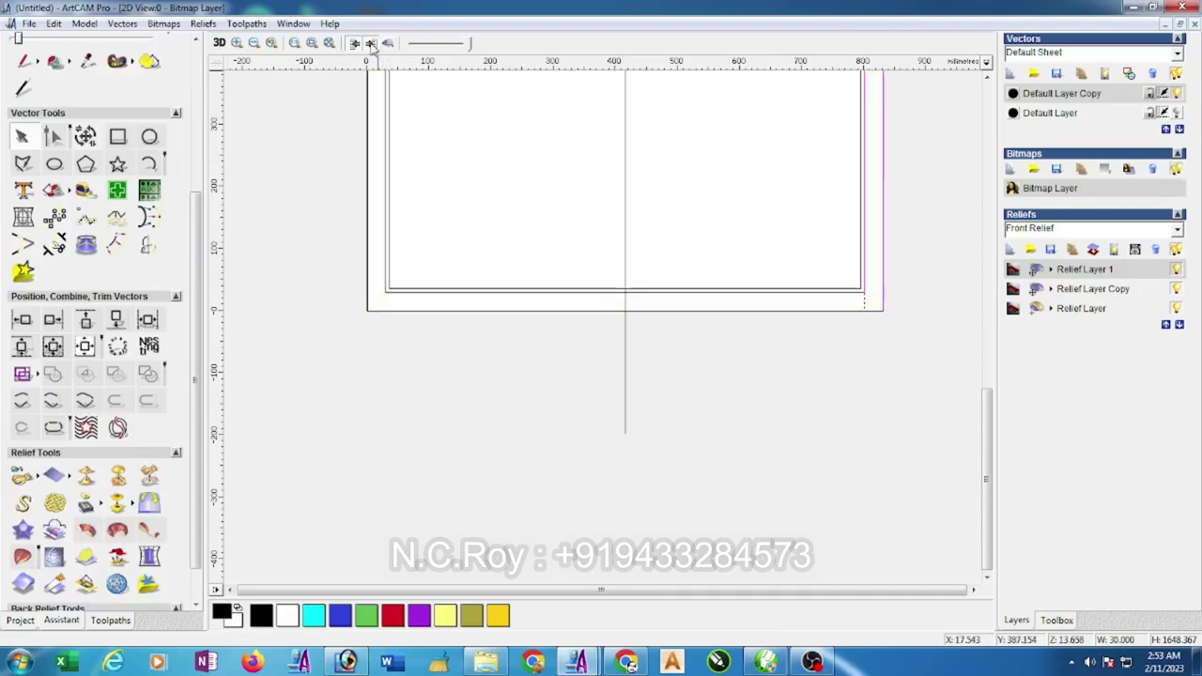
left_click(293, 24)
left_click(320, 59)
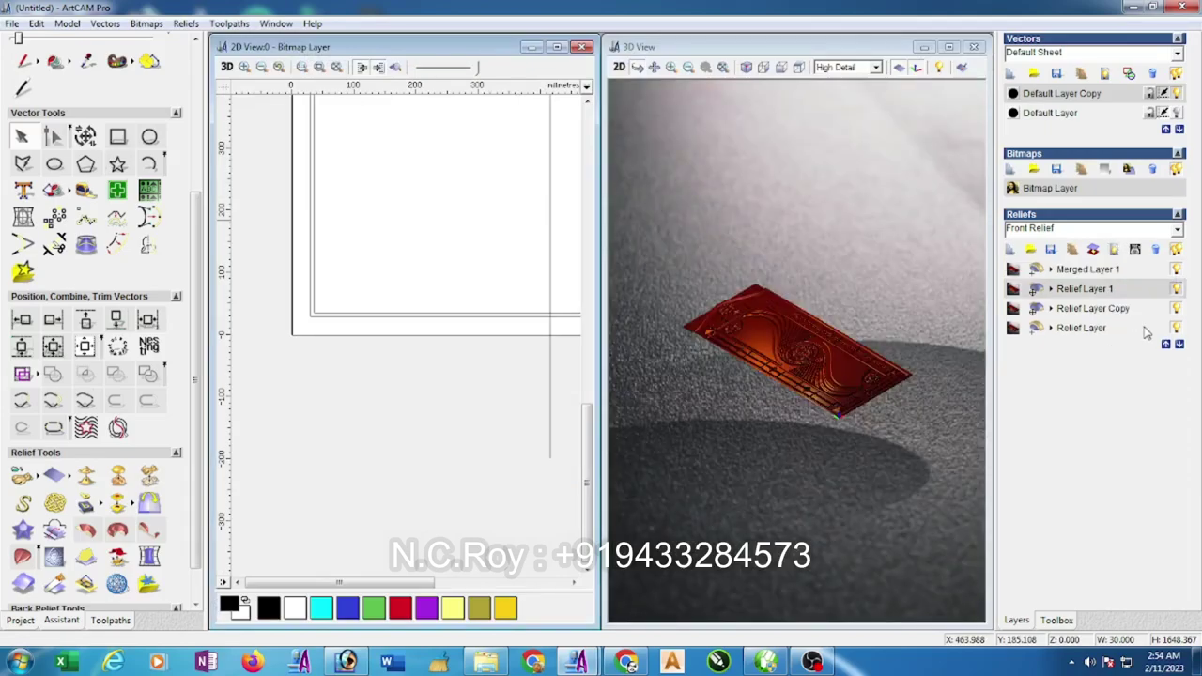
Hide the other relief layers, activate Merged Layer 1, and hide the Default Layer Copy vectors.
left_click(1177, 290)
left_click(1178, 329)
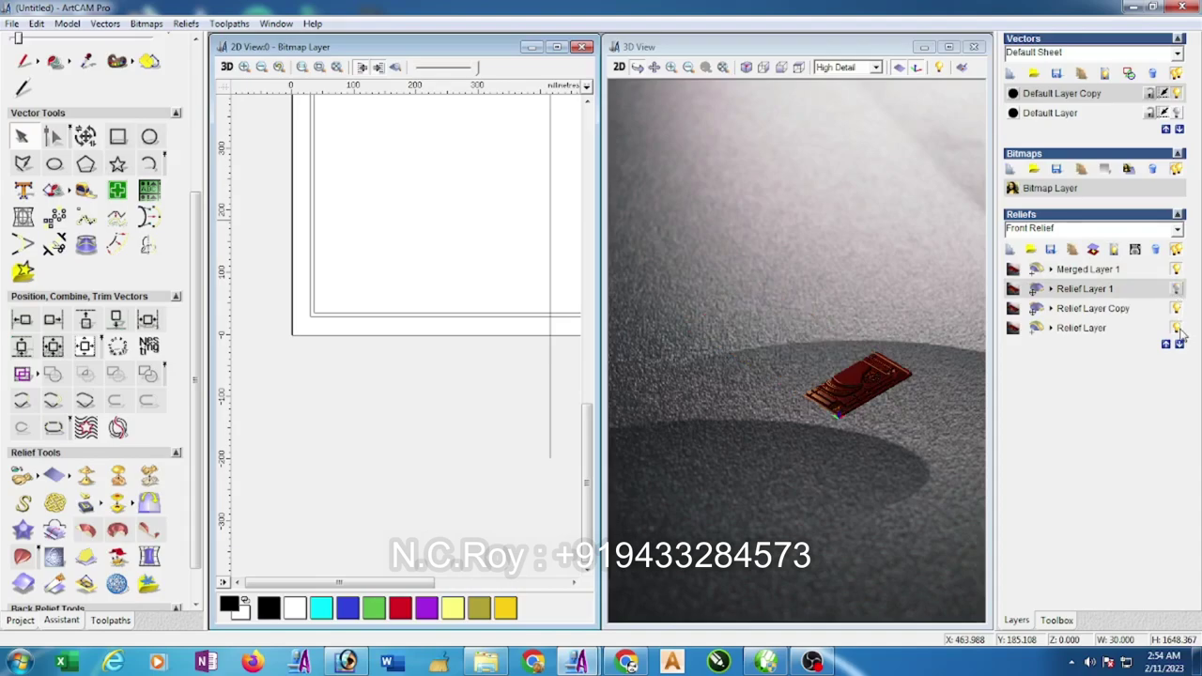
left_click(1086, 270)
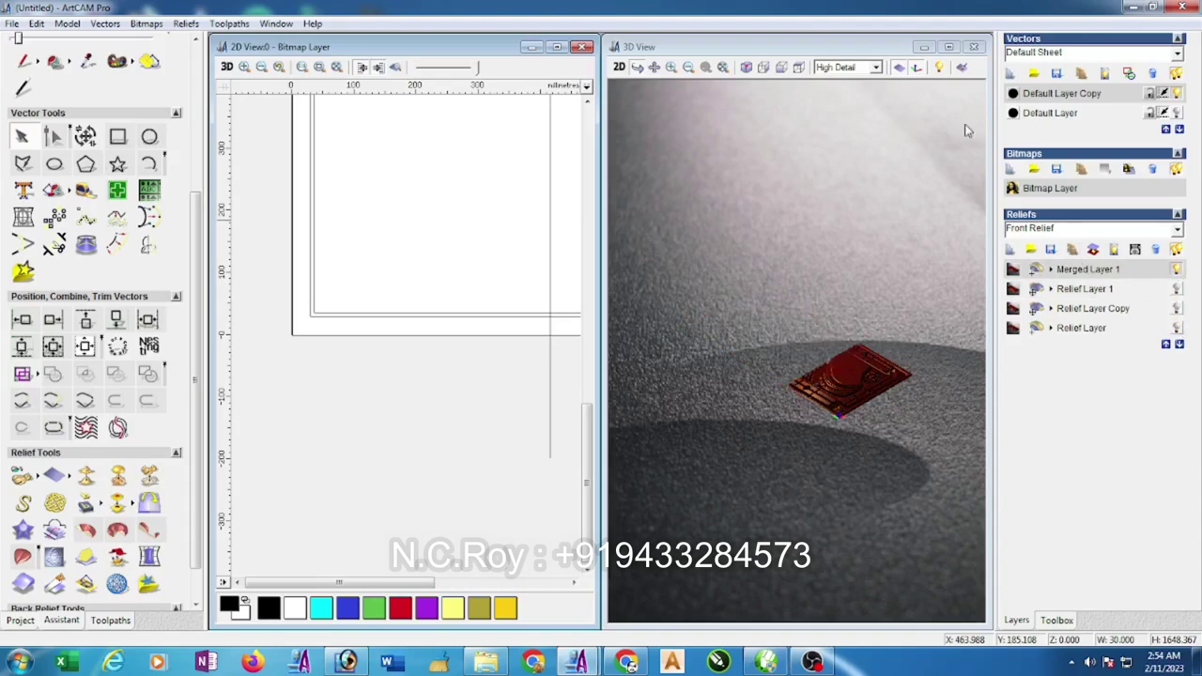
scroll(493, 241, "down", 5)
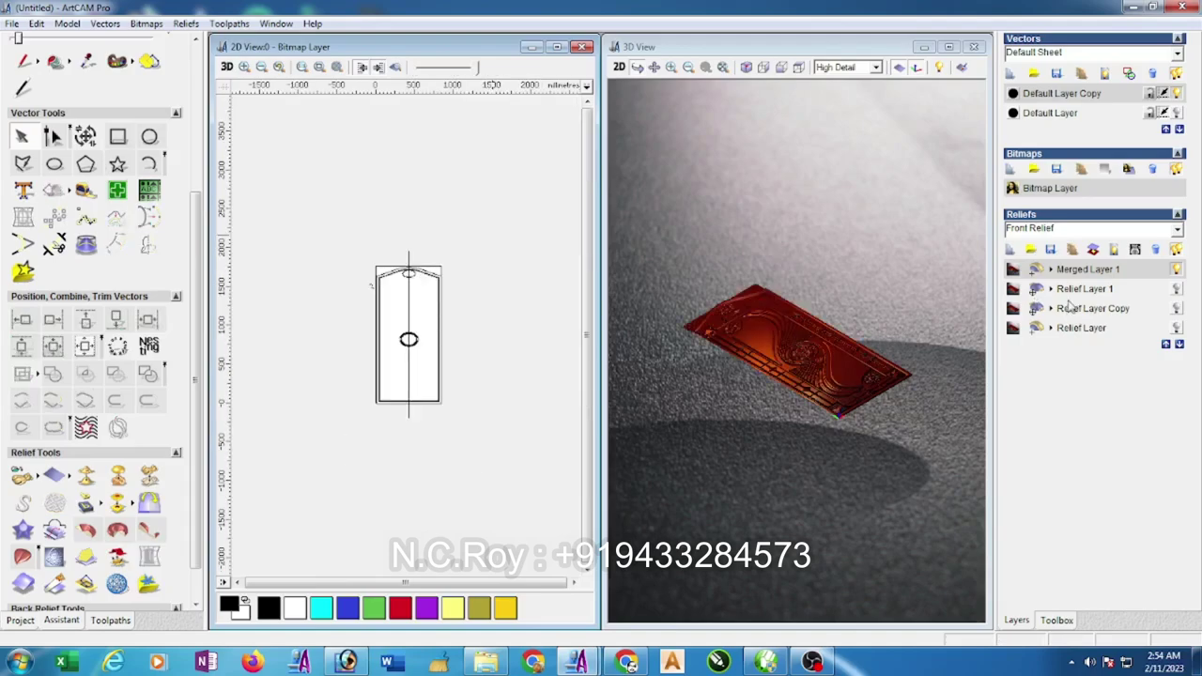
left_click(396, 68)
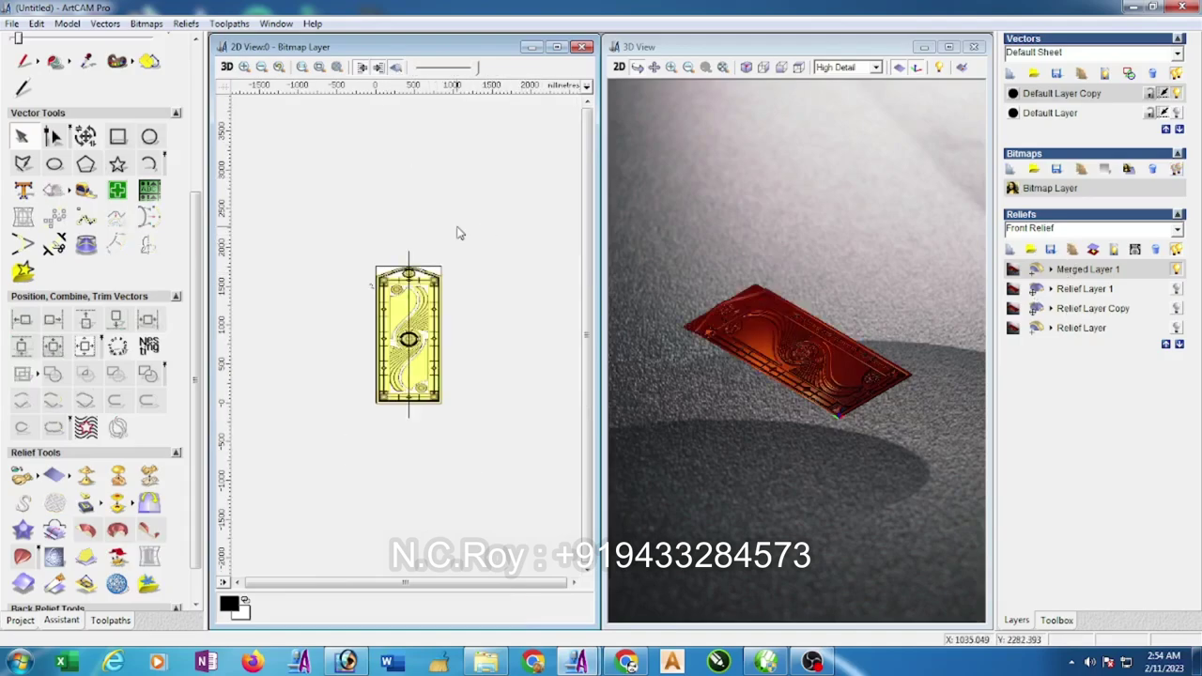
scroll(456, 231, "up", 3)
scroll(435, 388, "down", 2)
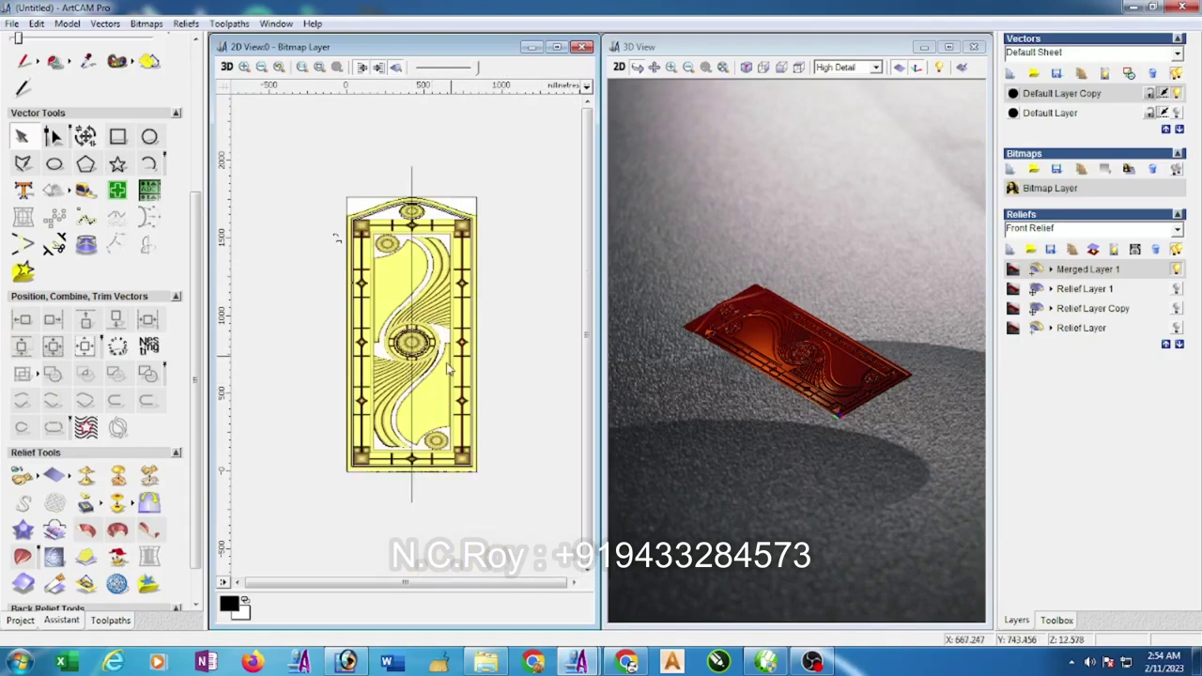
scroll(441, 203, "up", 1)
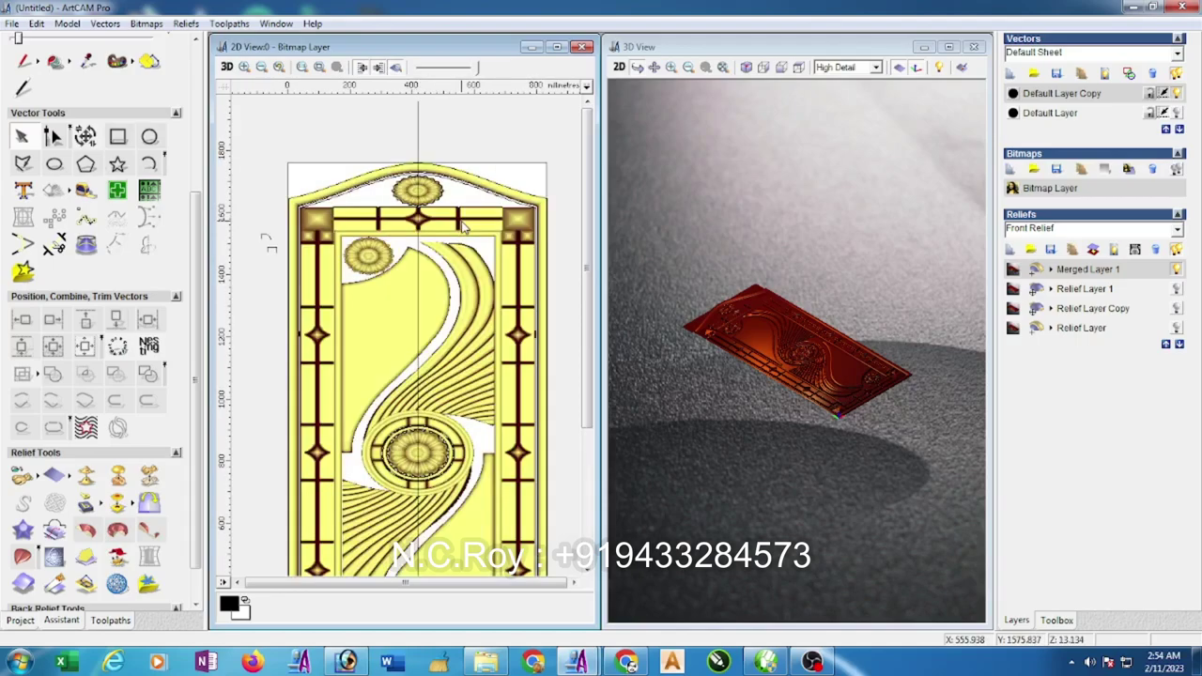
left_click(1178, 94)
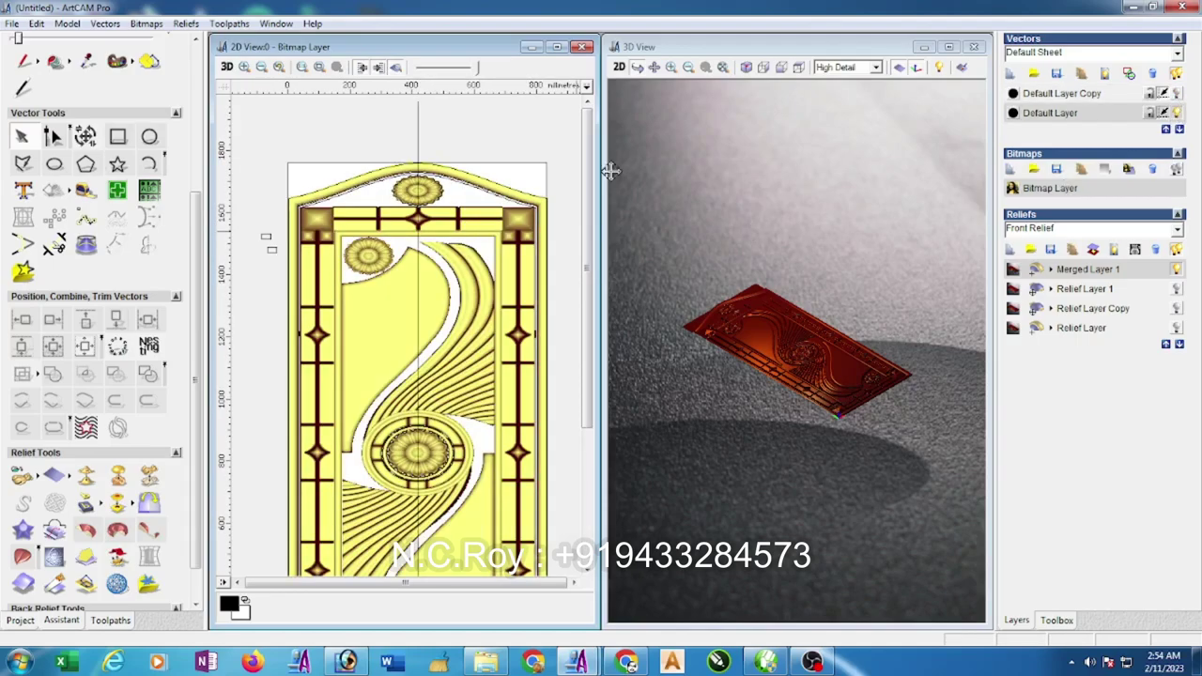
left_click(534, 196)
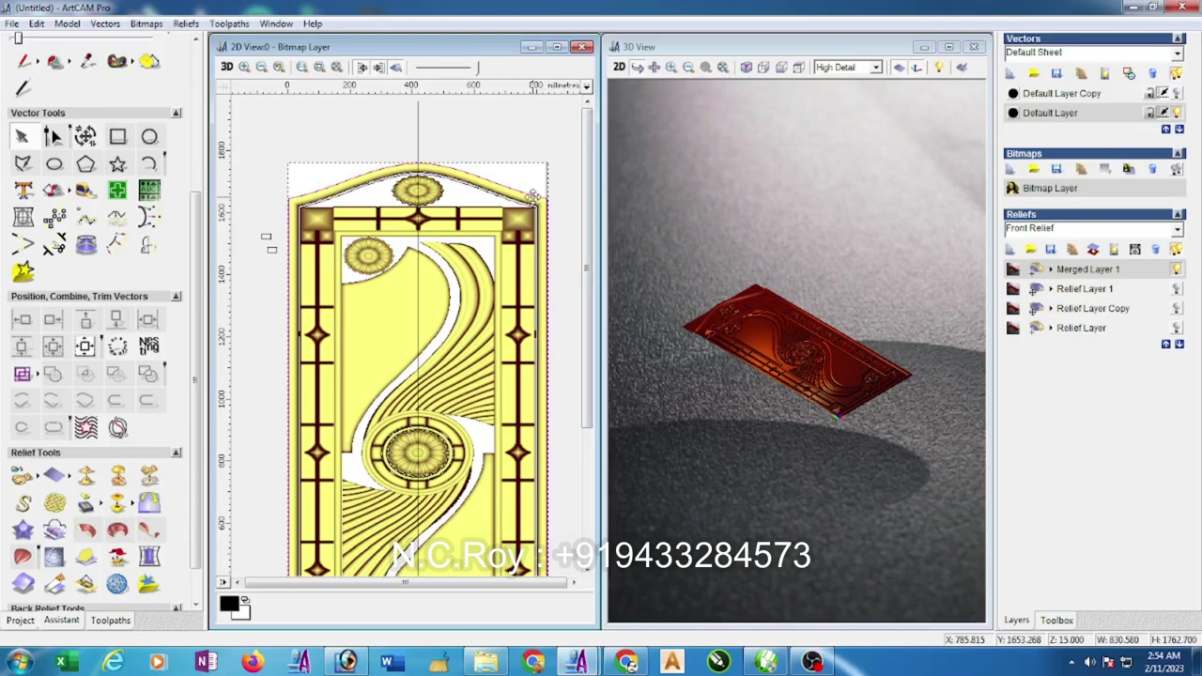
Give the door outline a 0.1 start height in the Shape Editor.
right_click(533, 197)
left_click(579, 279)
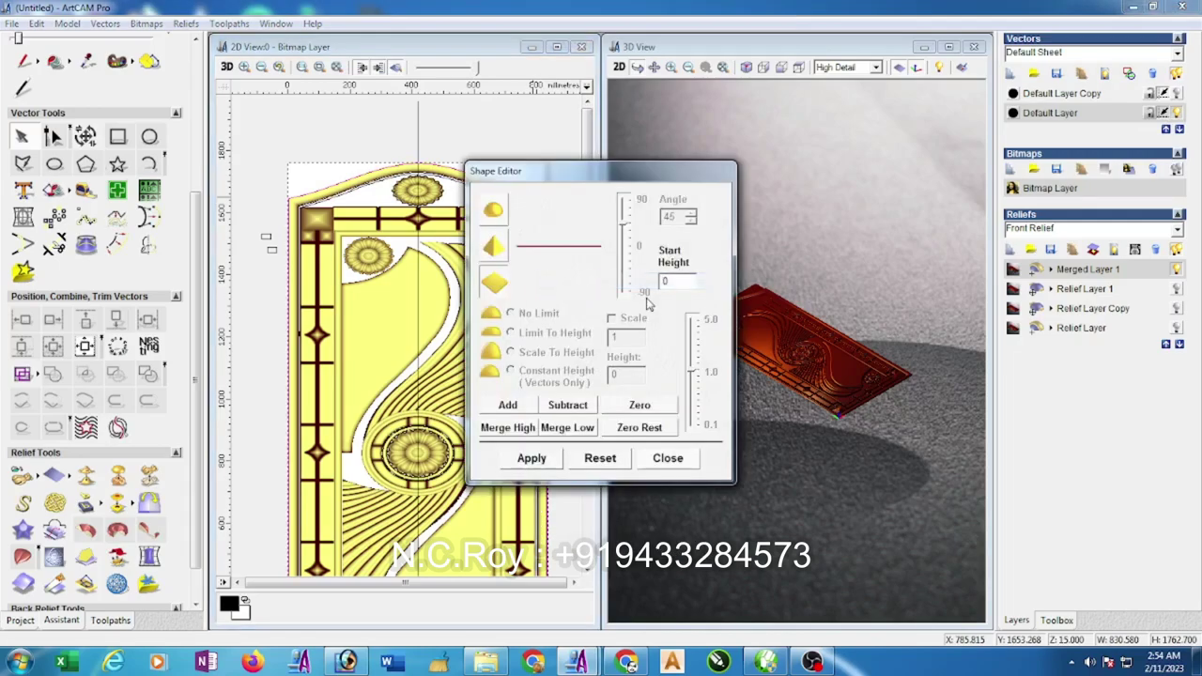
double_click(676, 281)
key("Tab")
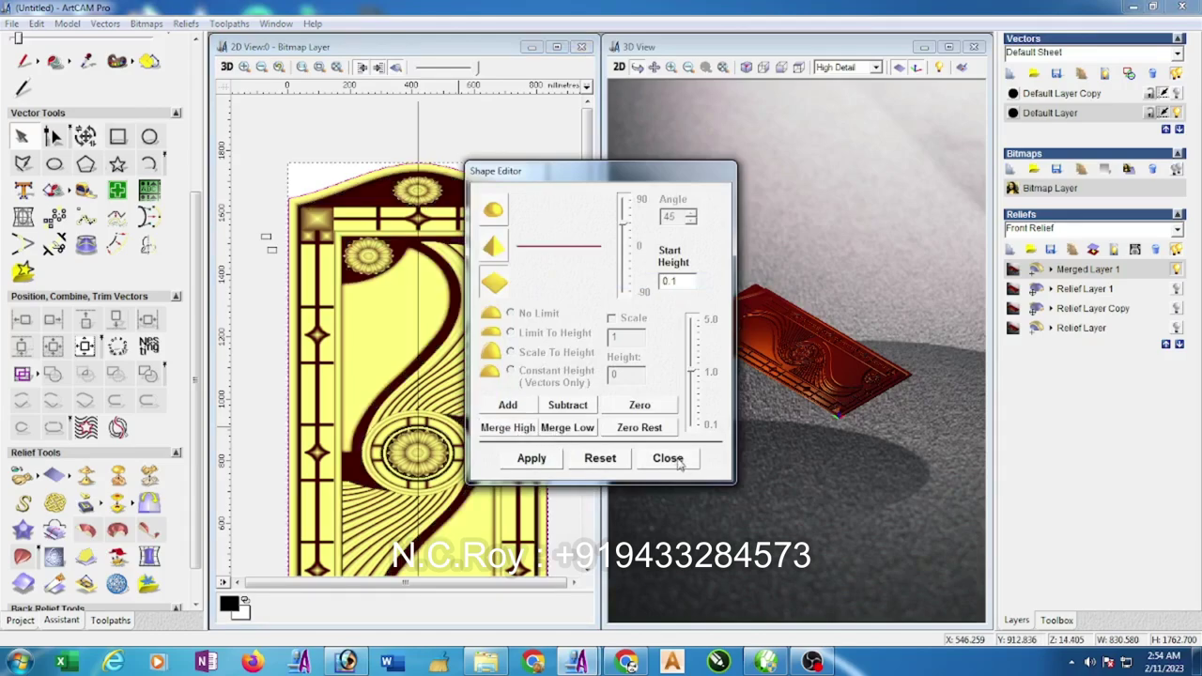
left_click(668, 459)
Rotate the 3D view to show the finished carved door standing upright.
left_click_drag(815, 291, 839, 500)
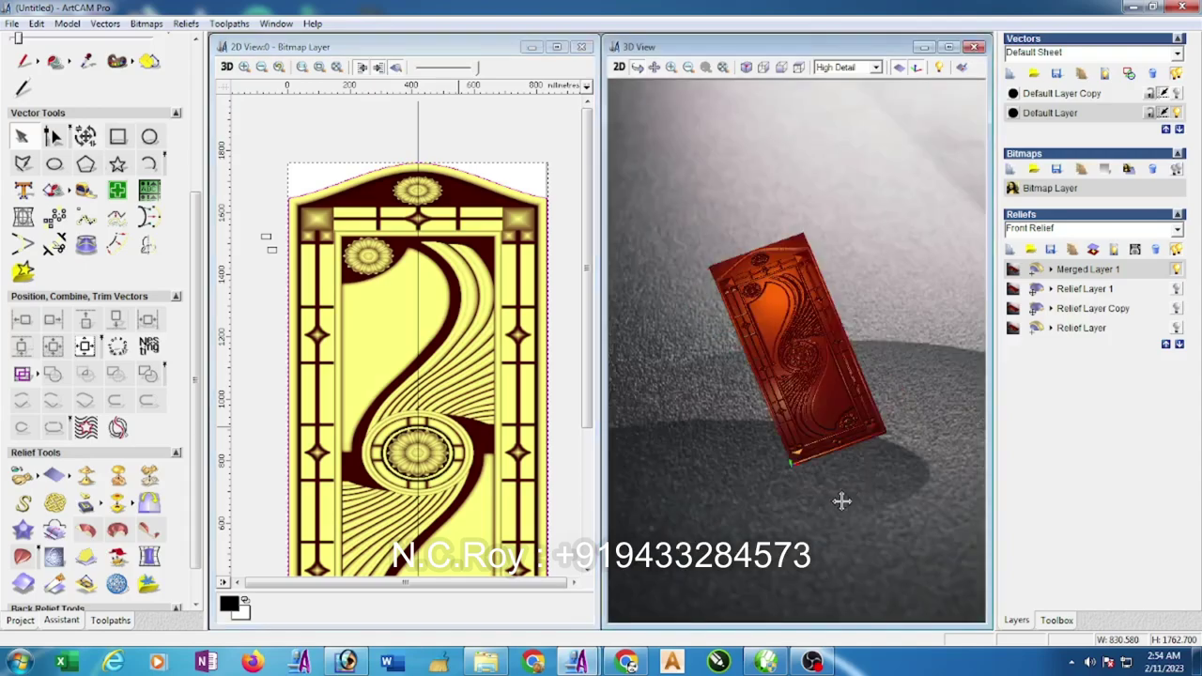
mouse_move(823, 358)
left_mouse_down()
mouse_move(786, 228)
mouse_move(835, 188)
left_mouse_up()
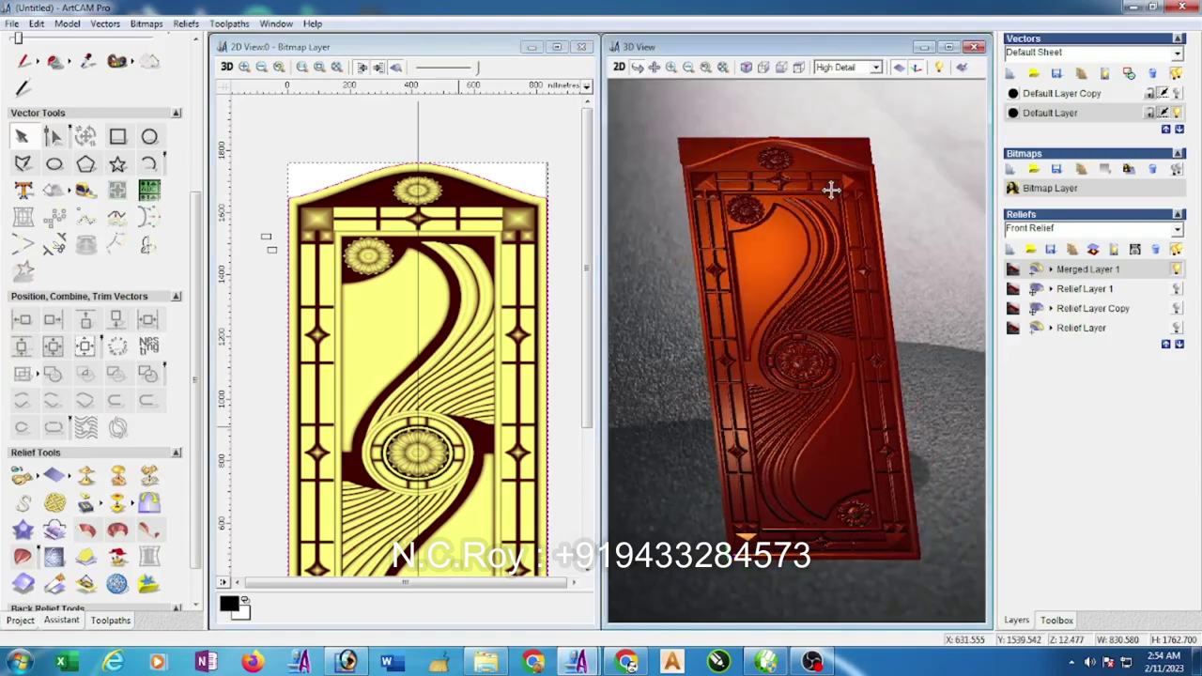
left_click(899, 68)
left_click_drag(791, 344, 791, 274)
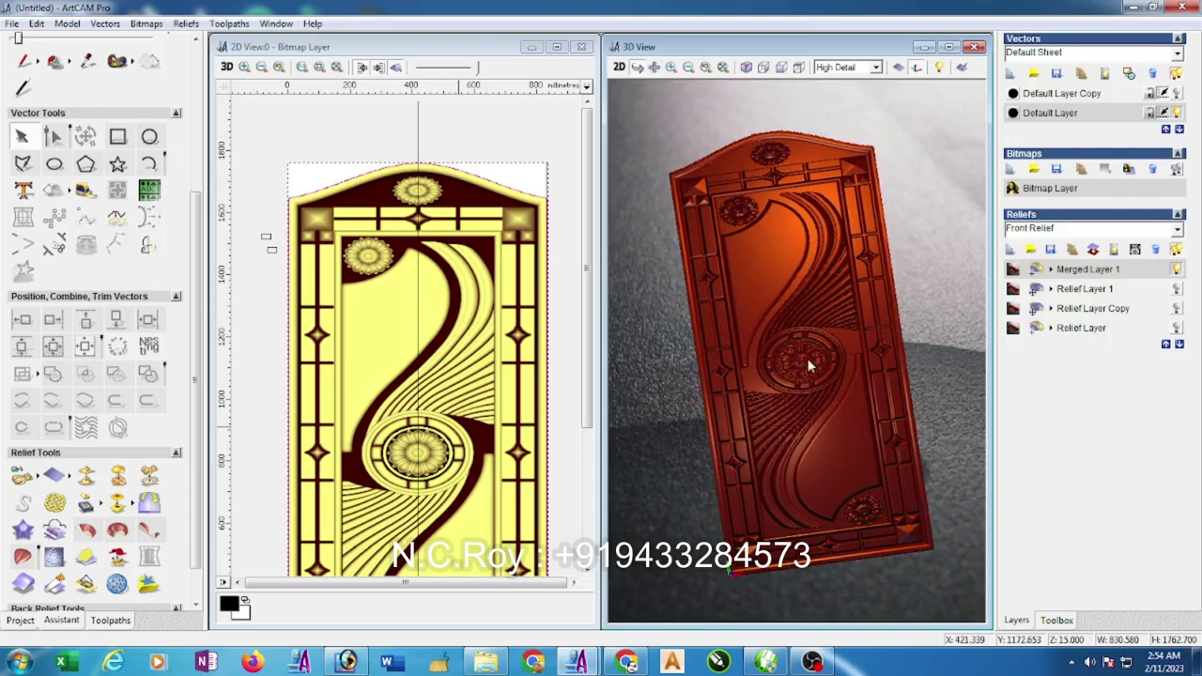